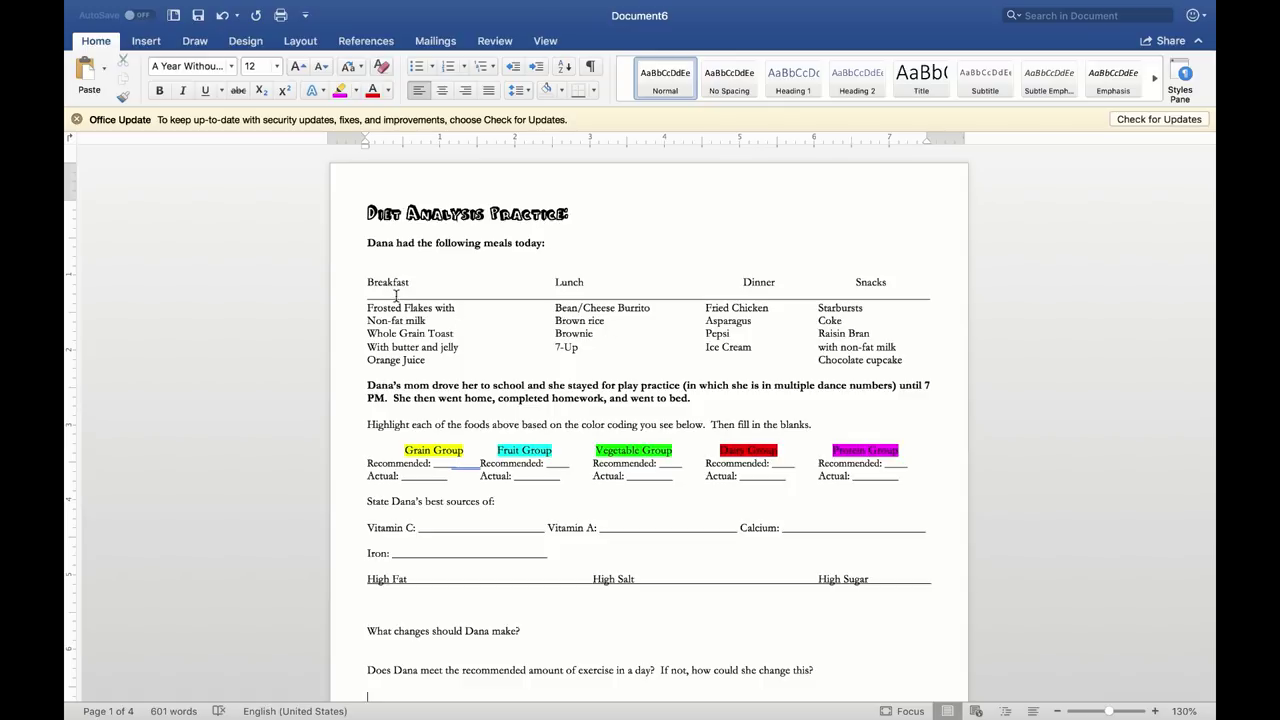
left_click_drag(367, 282, 528, 307)
left_click(528, 307)
left_click_drag(368, 578, 397, 596)
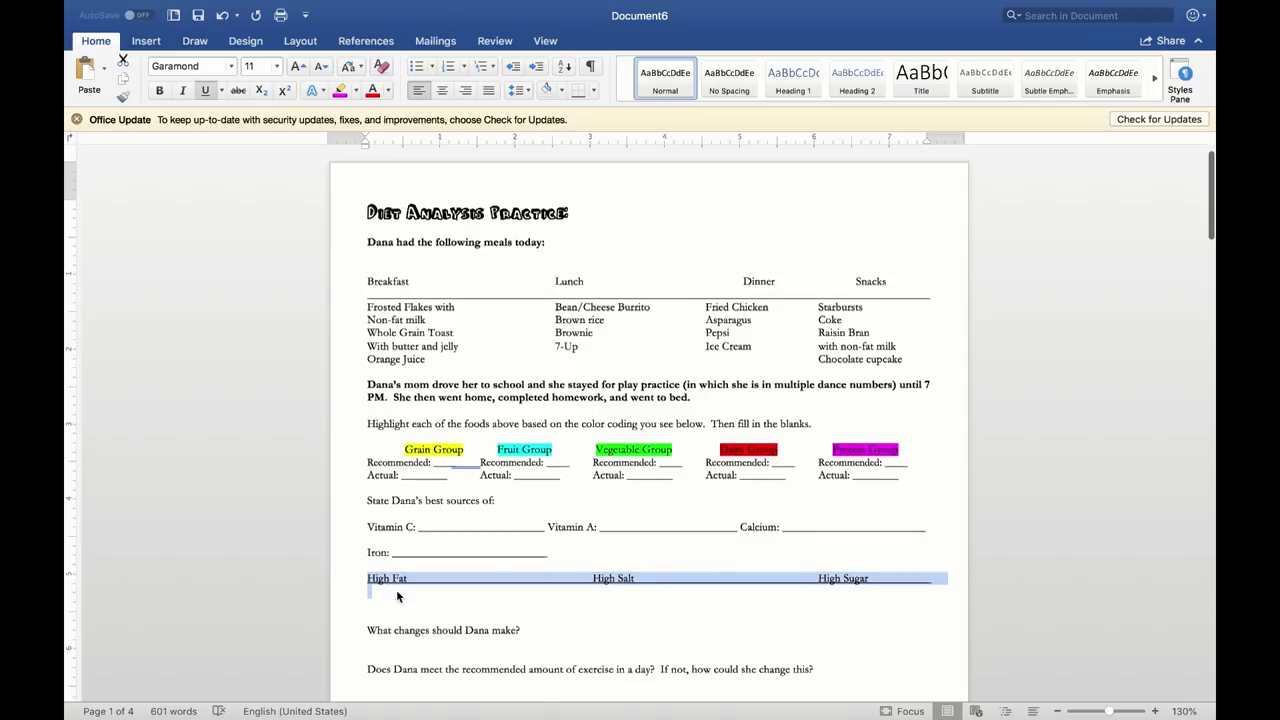
scroll(397, 596, "down", 2)
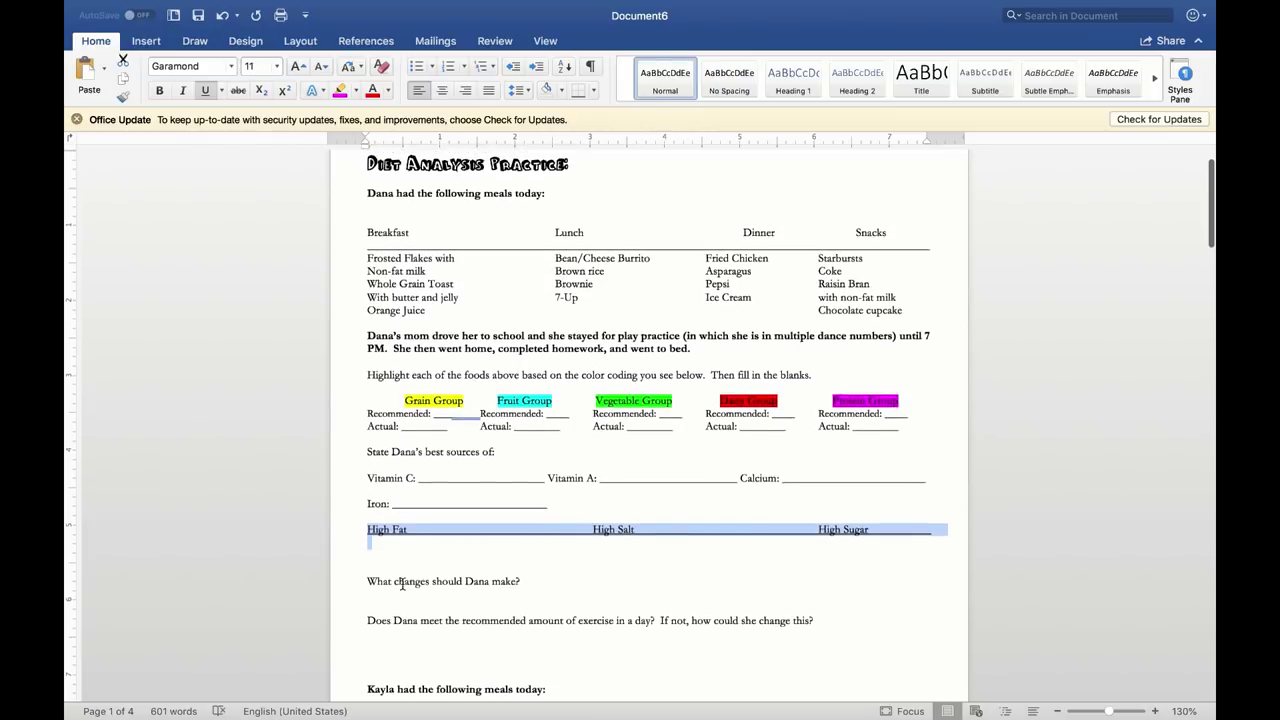
scroll(401, 585, "up", 2)
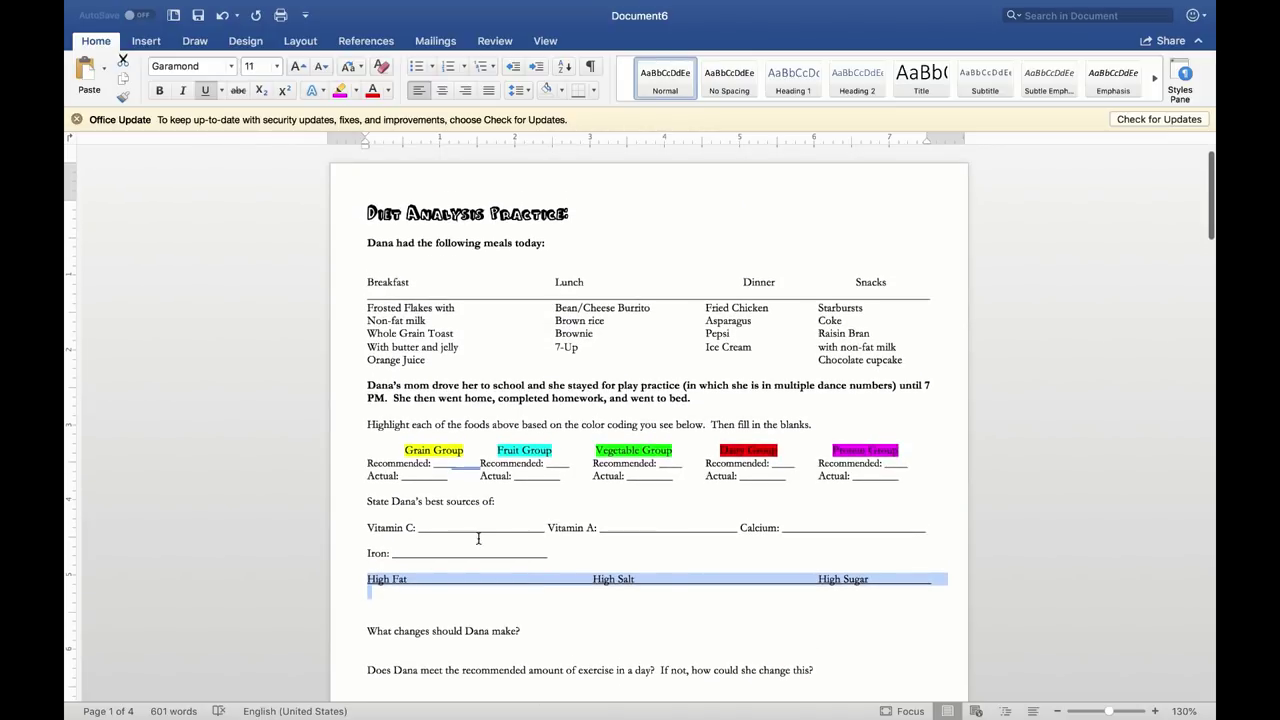
left_click(396, 333)
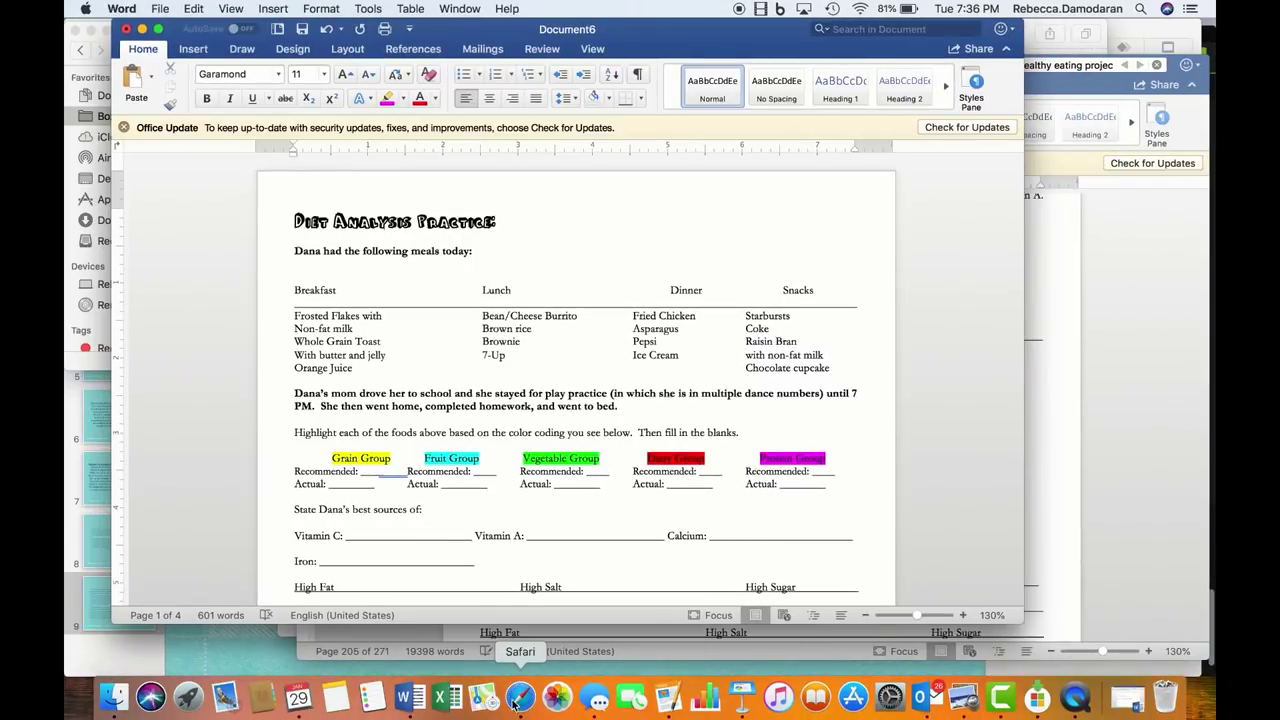
Step: Switch to Safari and search Google for "frosted flakes"
left_click(520, 697)
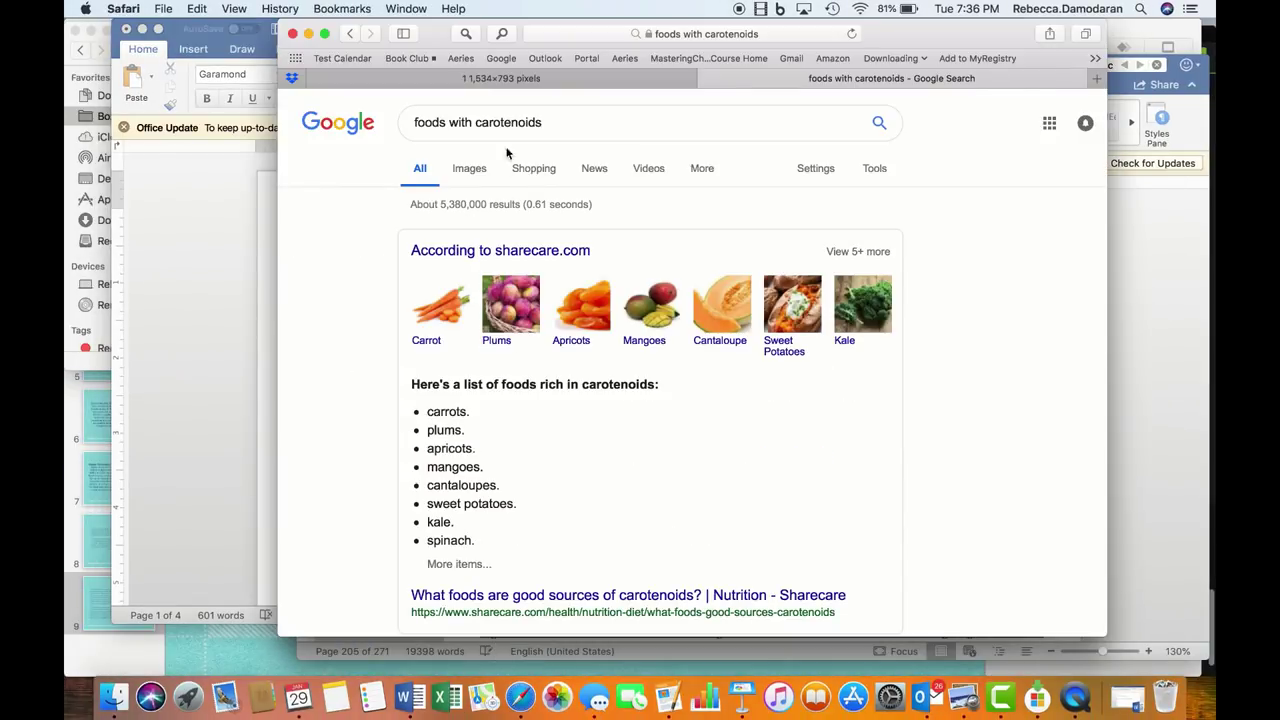
left_click(577, 124)
key("super+a")
key("BackSpace")
type("frosted flakes")
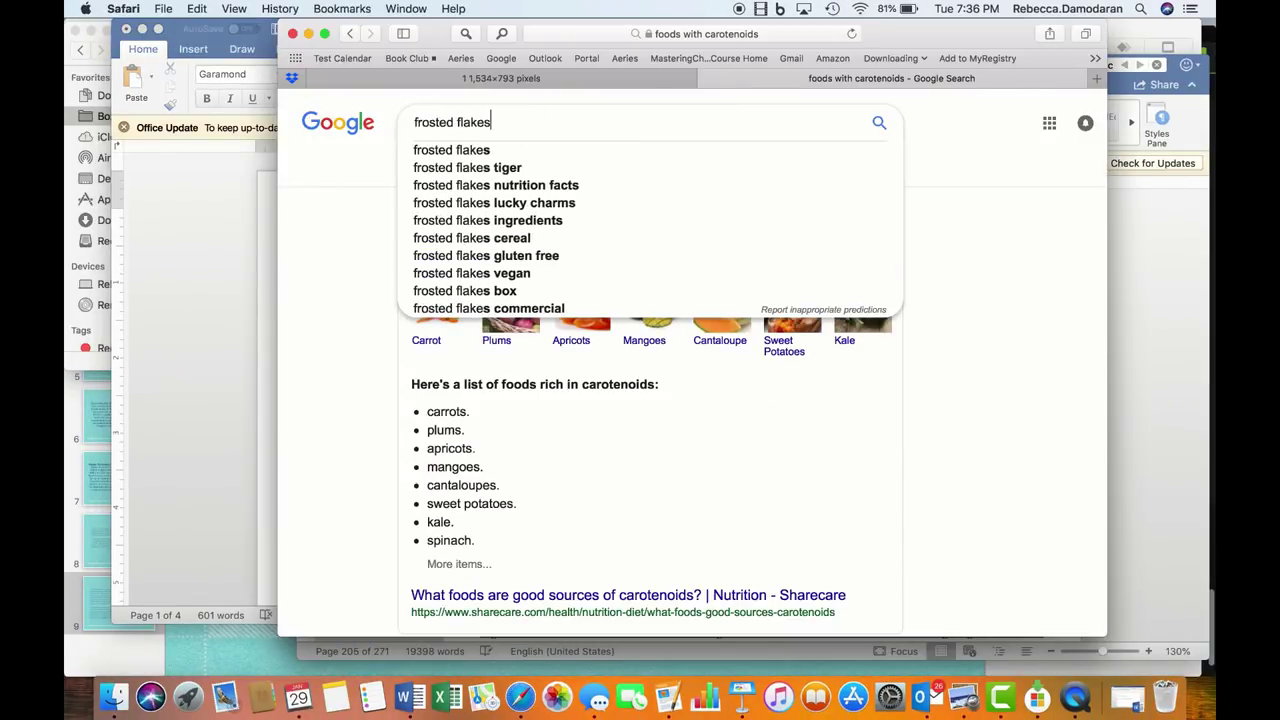
key("Return")
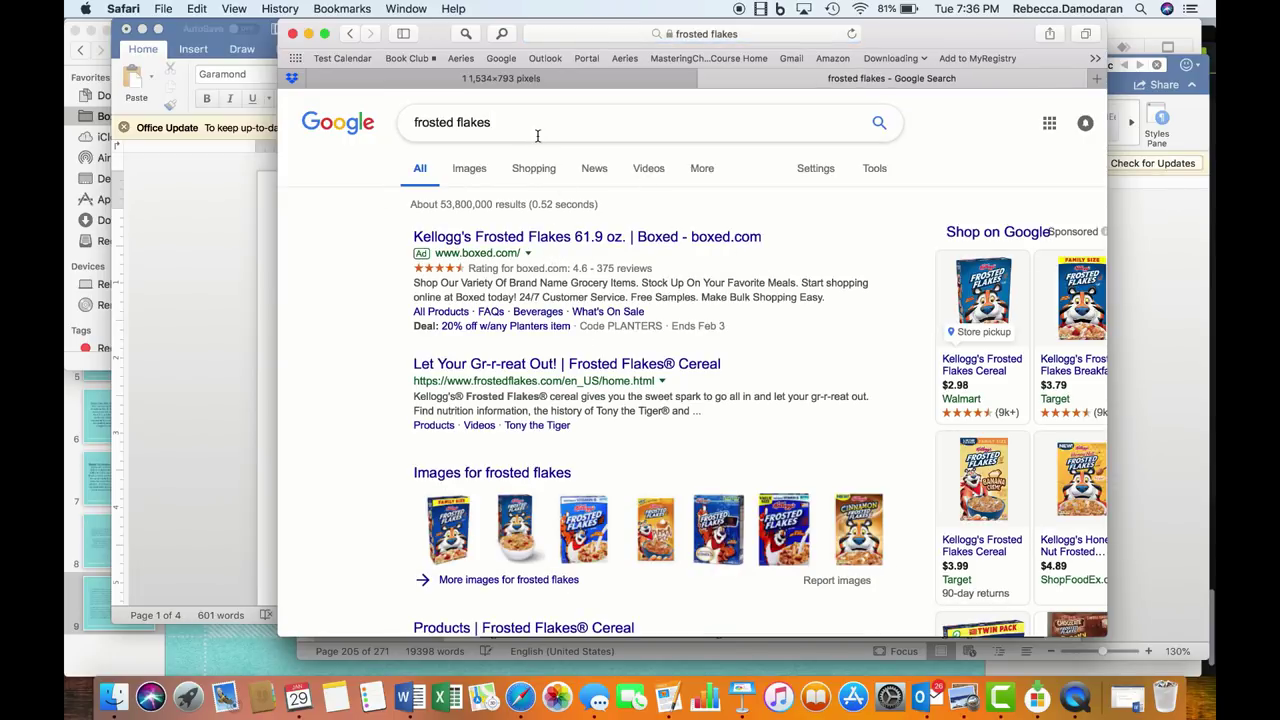
Step: Refine the Google search to "frosted flakes nutrition label" and examine the dietary fiber entry in the nutrition facts
scroll(537, 135, "down", 5)
scroll(537, 135, "up", 5)
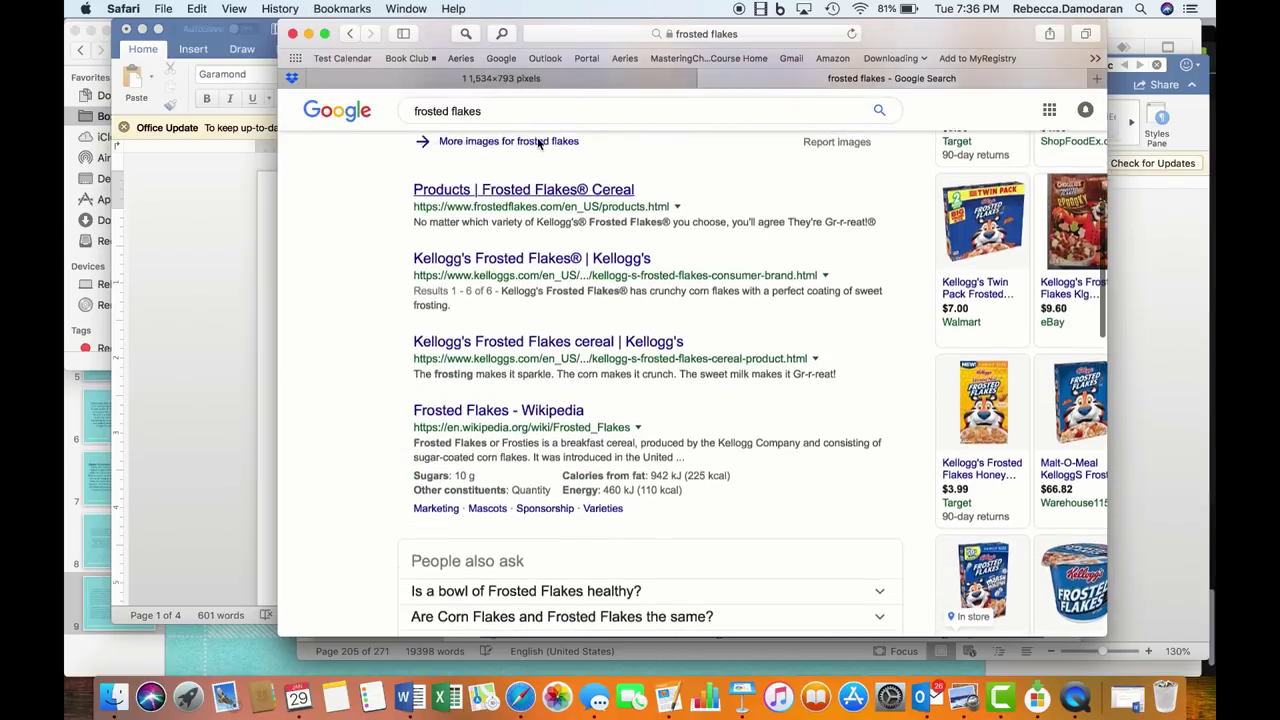
left_click(537, 130)
type("nut")
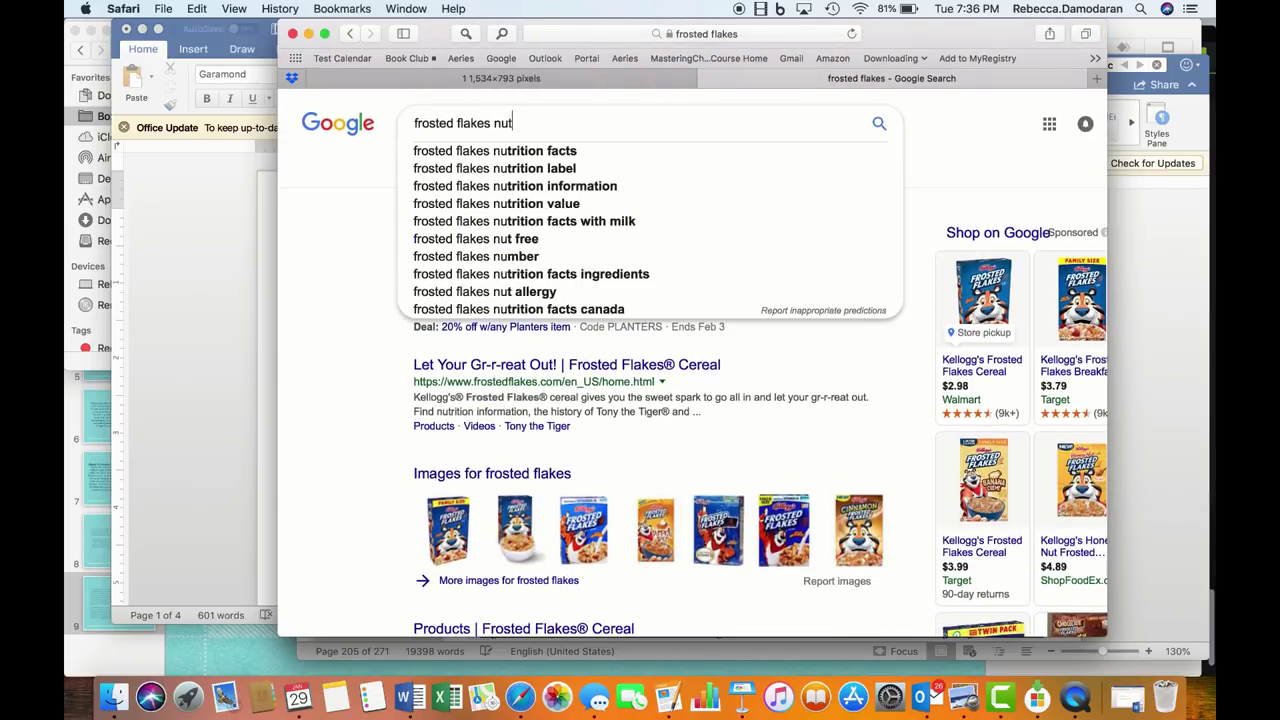
type("rition label")
key("Return")
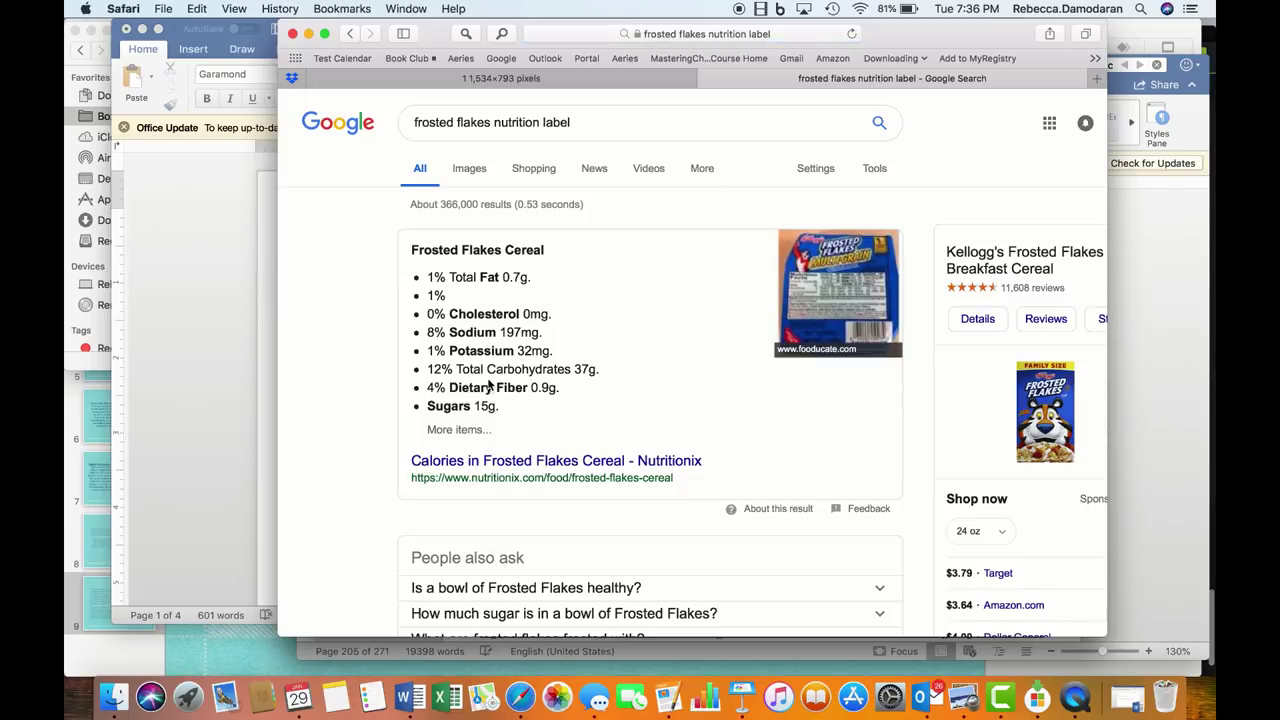
left_click_drag(562, 394, 530, 390)
Step: Return to the Word worksheet, make its window full screen and highlight "Non-fat milk" under Breakfast in red
left_click(199, 382)
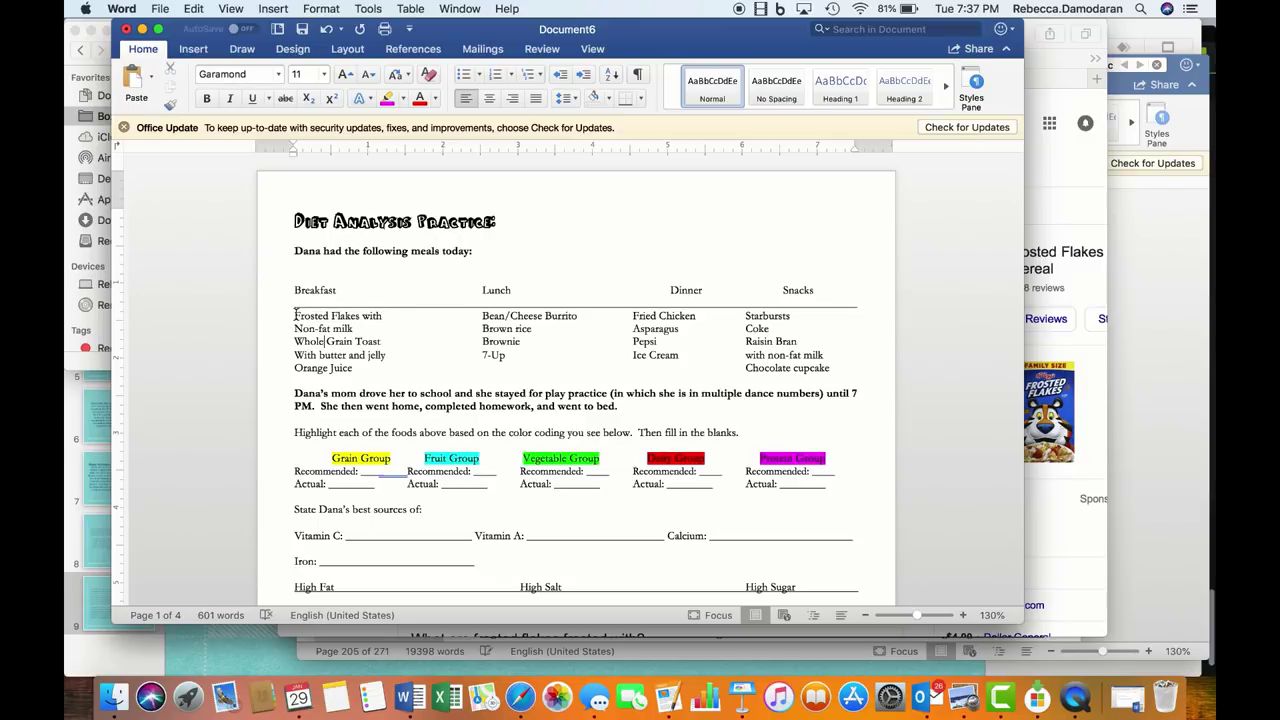
left_click_drag(294, 316, 387, 318)
left_click(356, 318)
left_click_drag(367, 330, 308, 334)
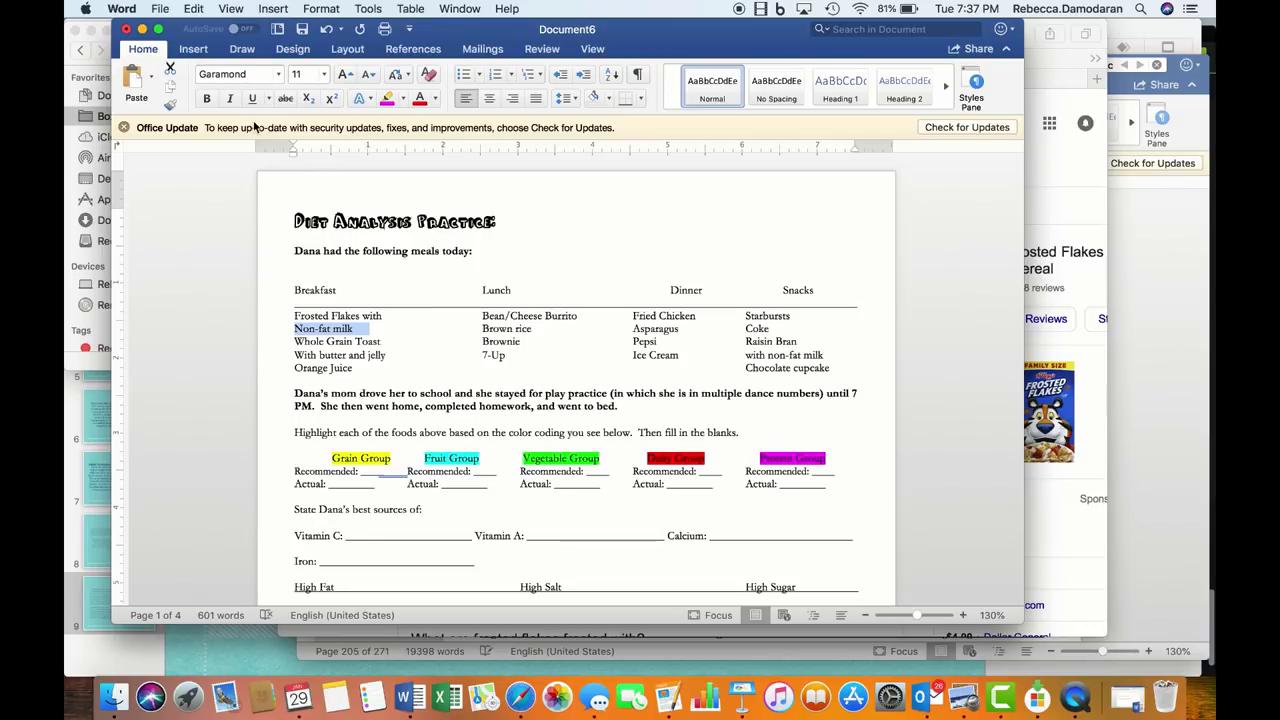
left_click(158, 29)
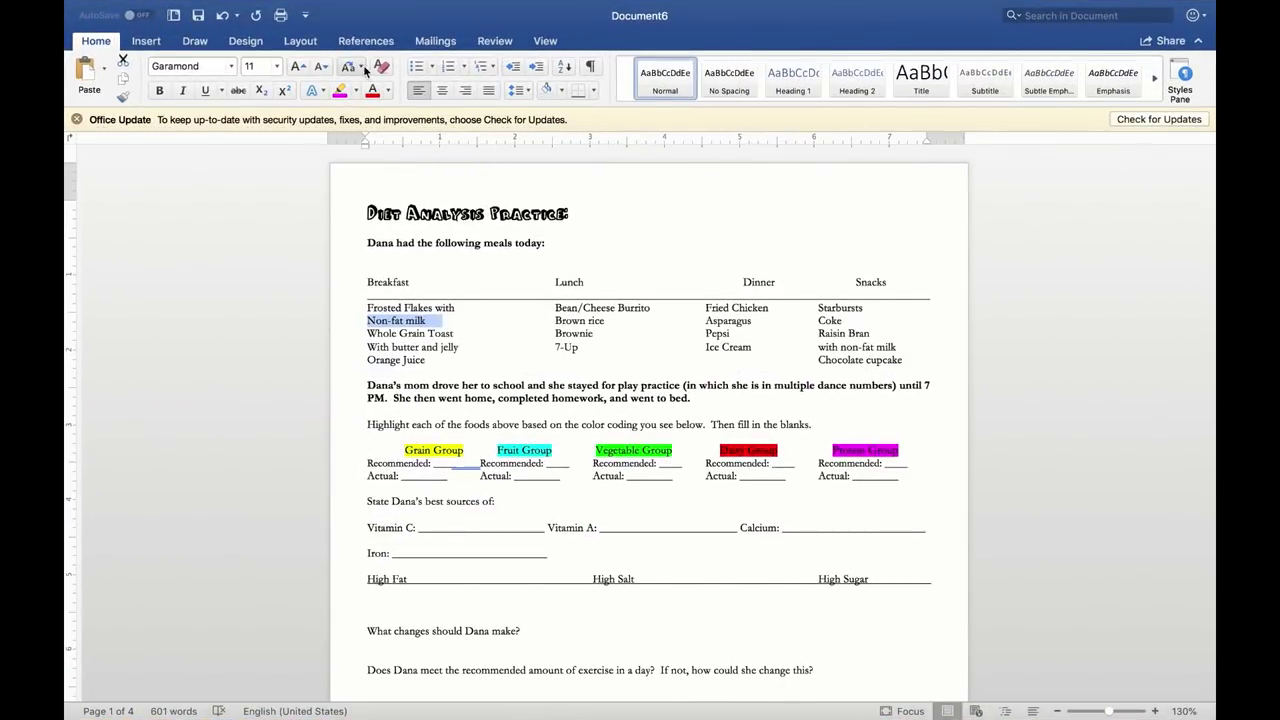
left_click(356, 91)
left_click(352, 168)
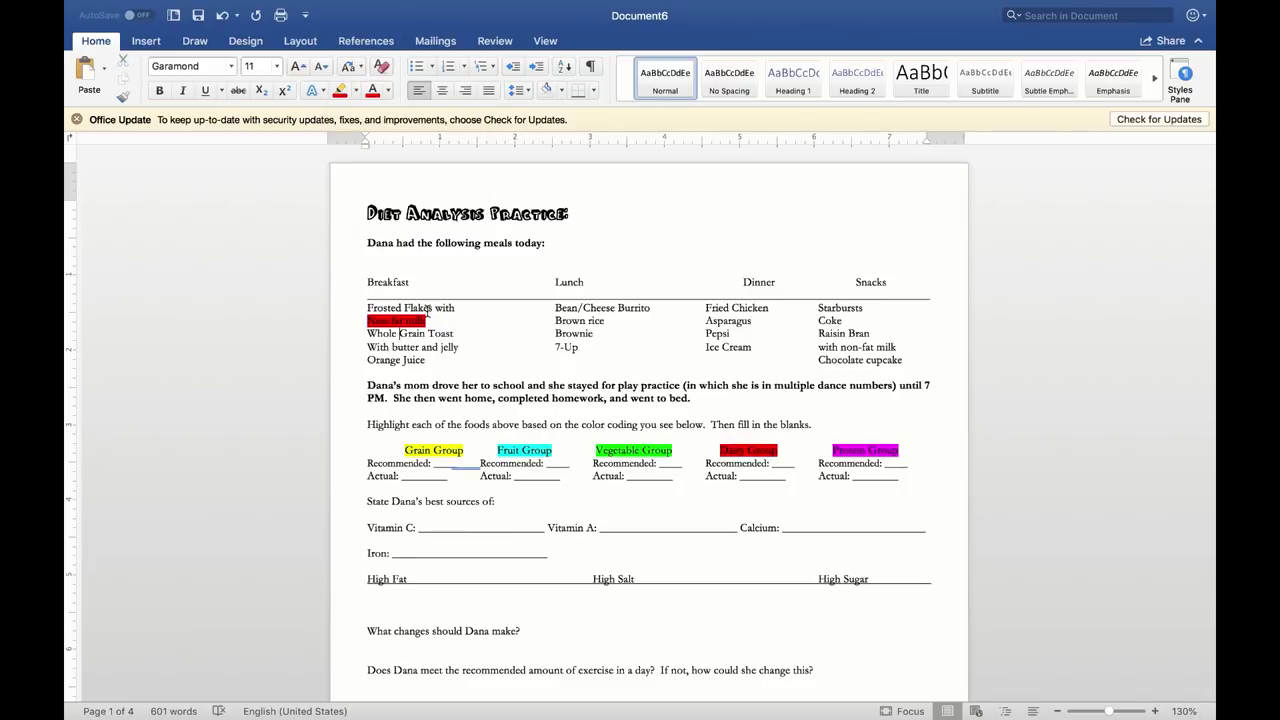
Step: Highlight "Whole Grain Toast" under Breakfast in yellow to mark it as part of the Grain Group
left_click_drag(460, 334, 378, 336)
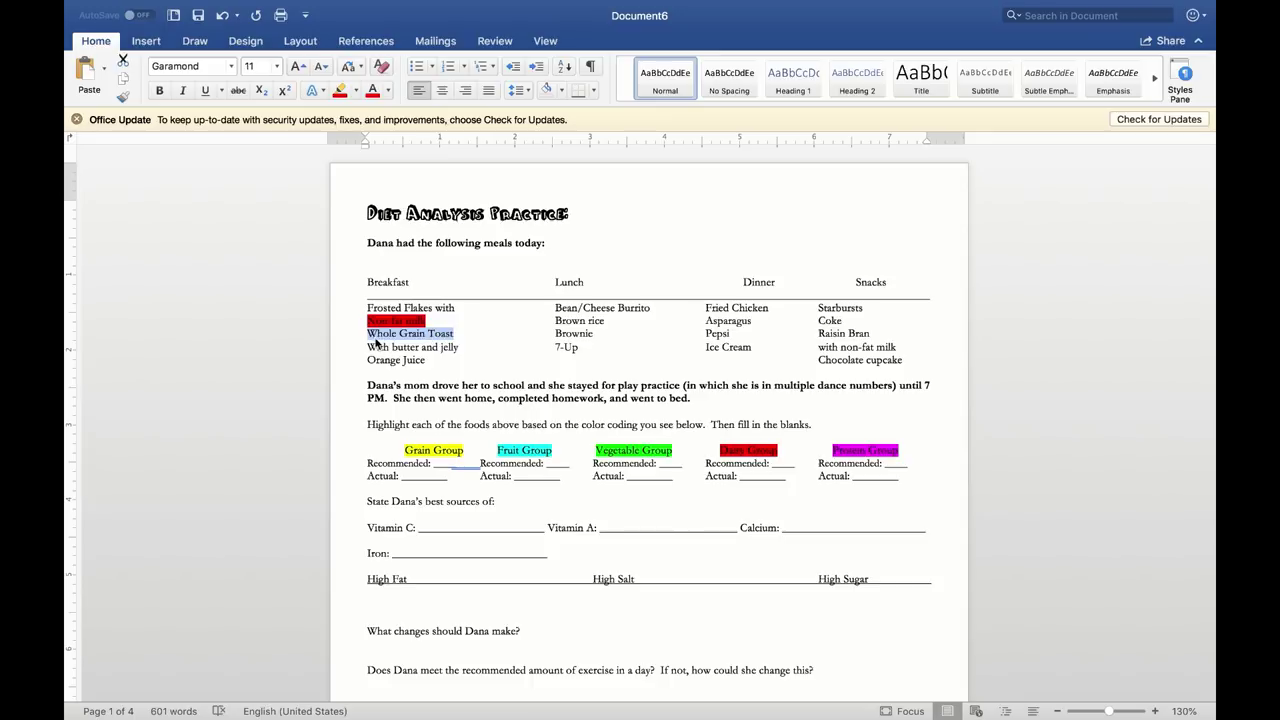
left_click(456, 336)
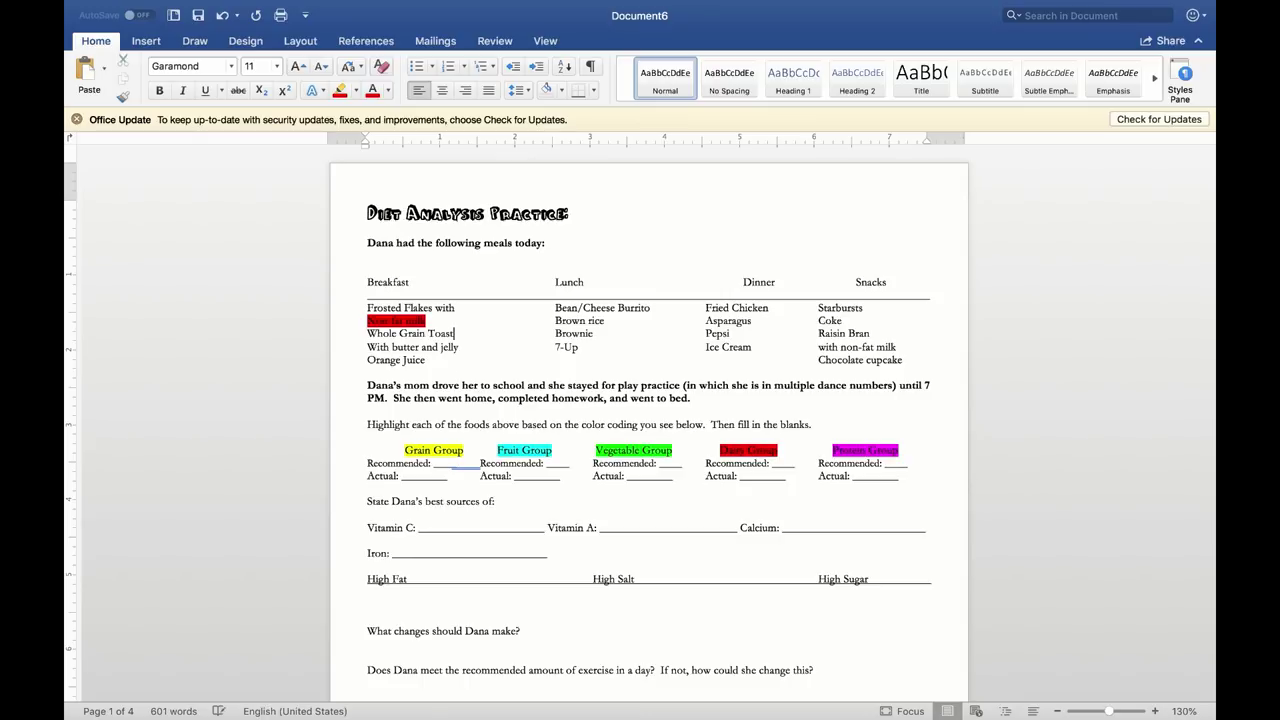
type("x2")
key("BackSpace")
left_click_drag(456, 334, 367, 334)
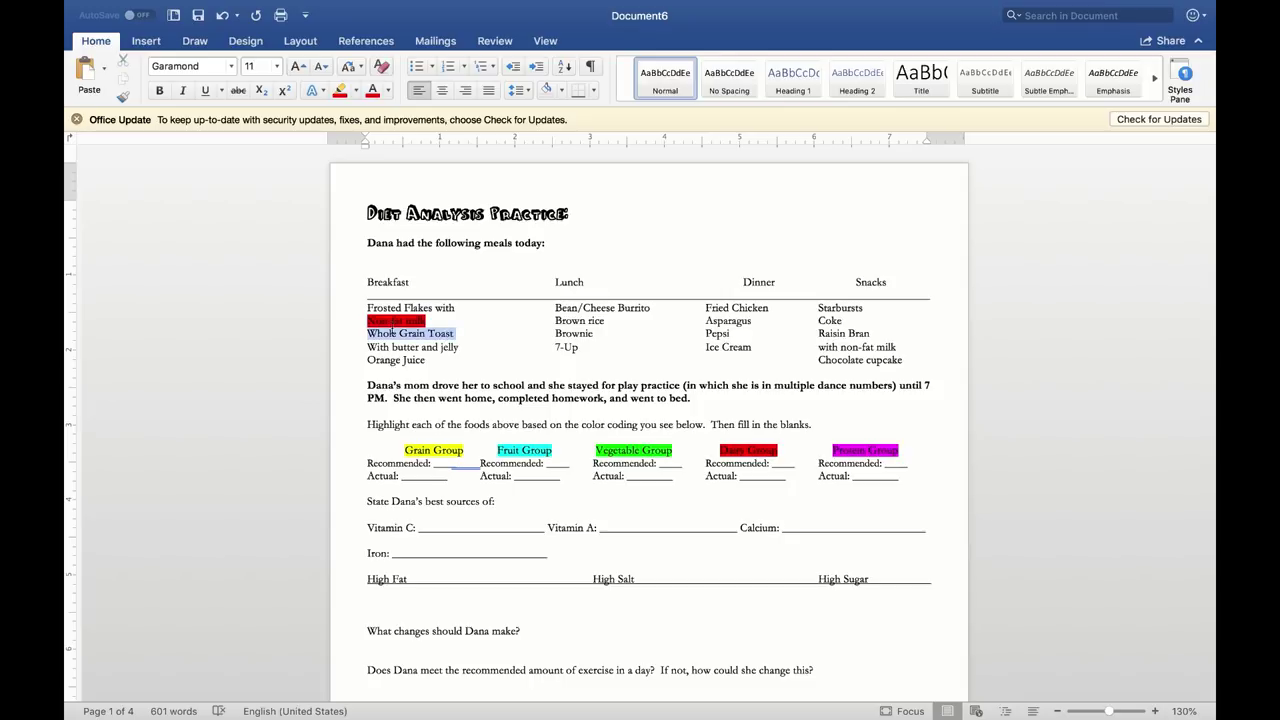
left_click(350, 91)
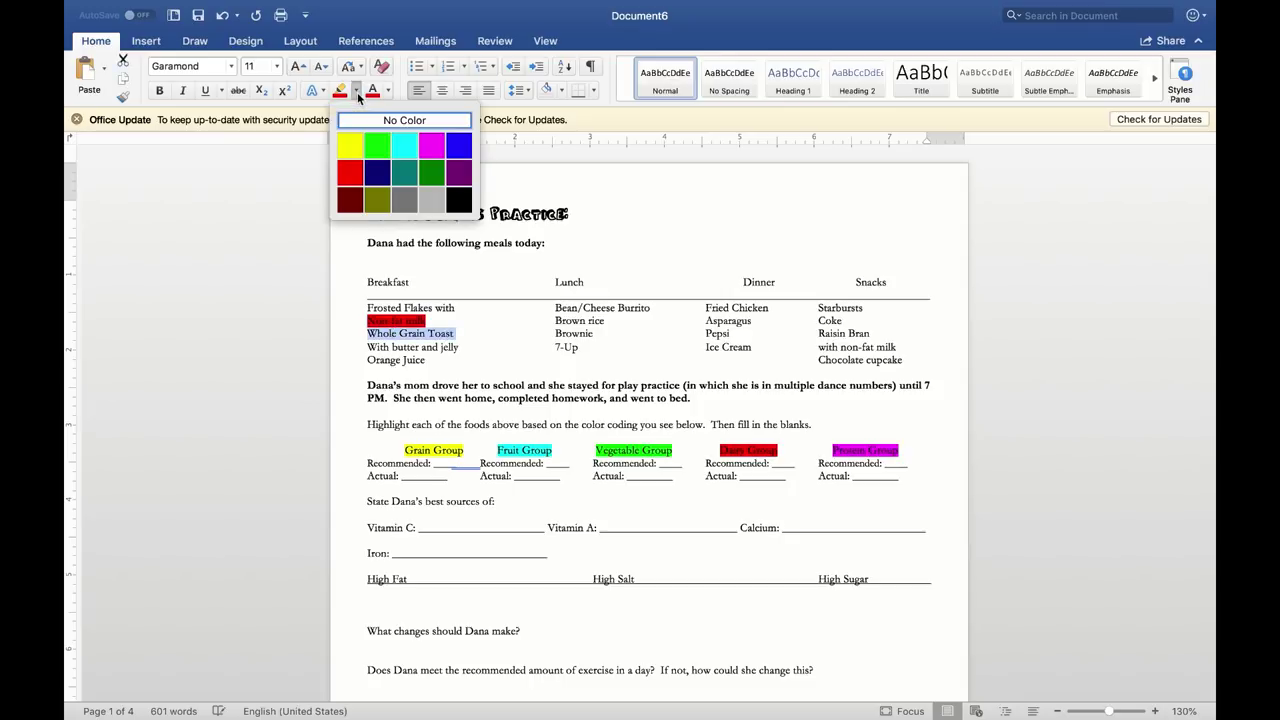
left_click(348, 143)
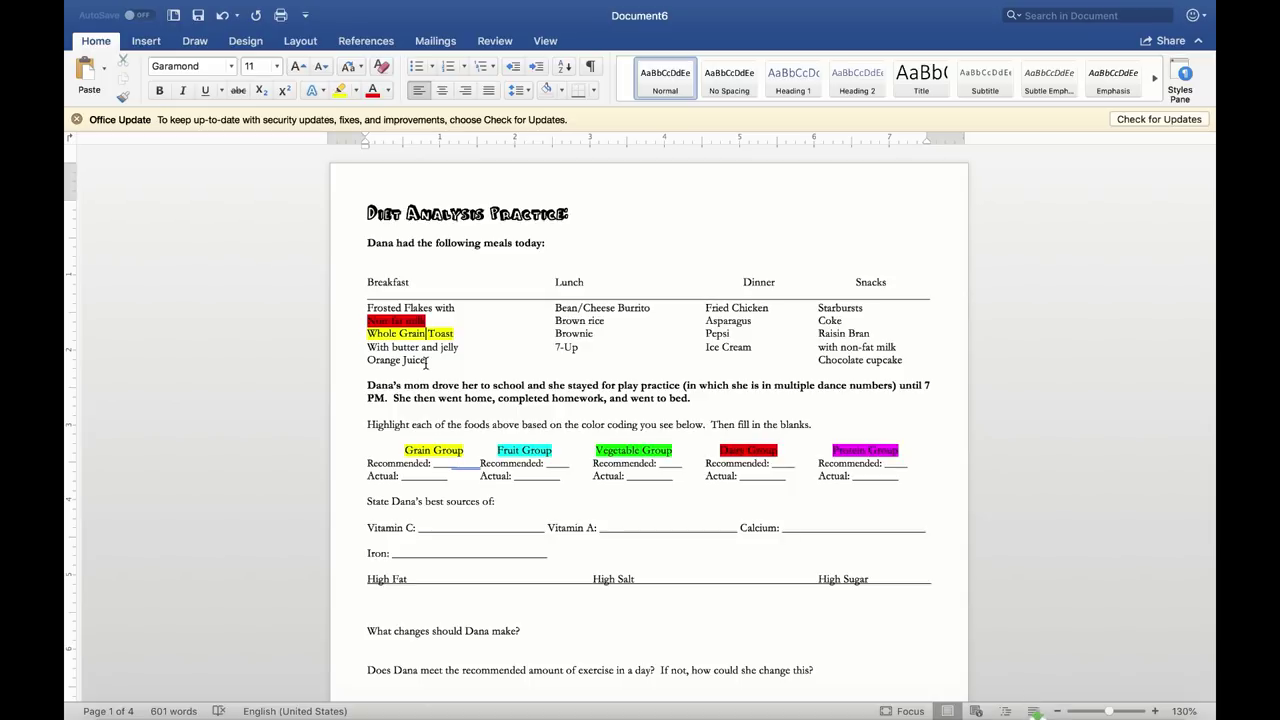
right_click(1037, 705)
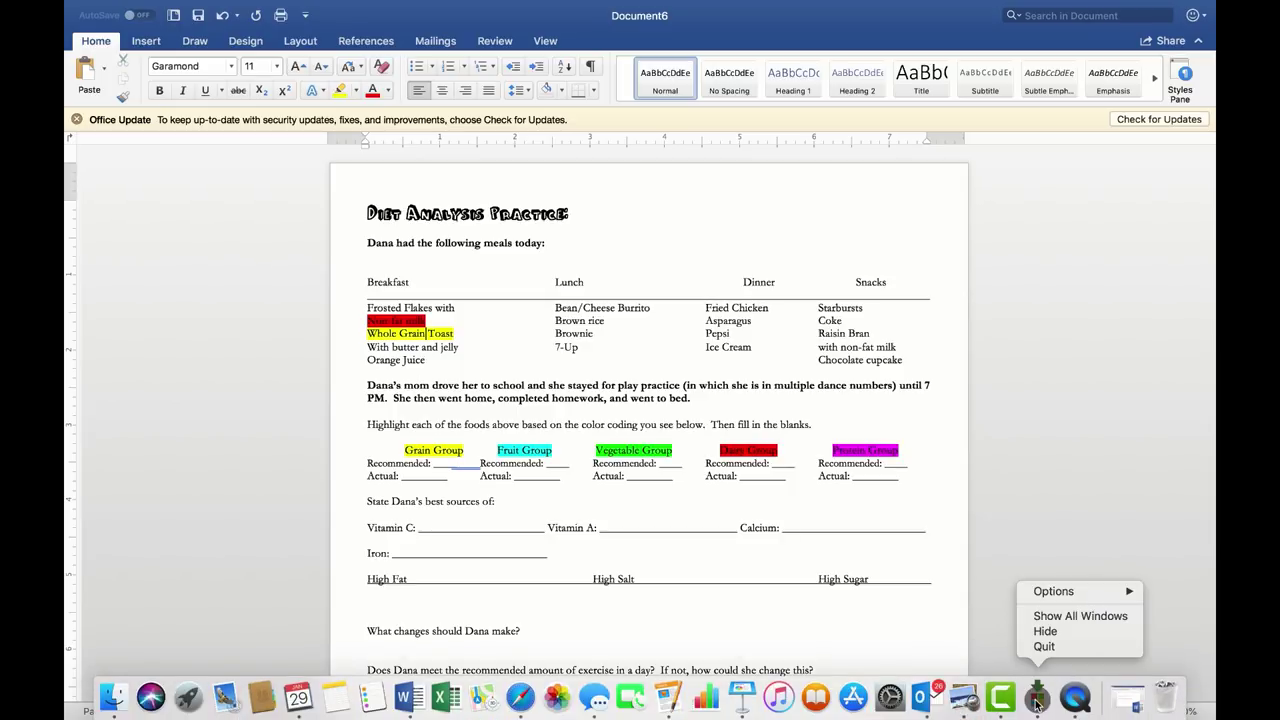
left_click(1044, 652)
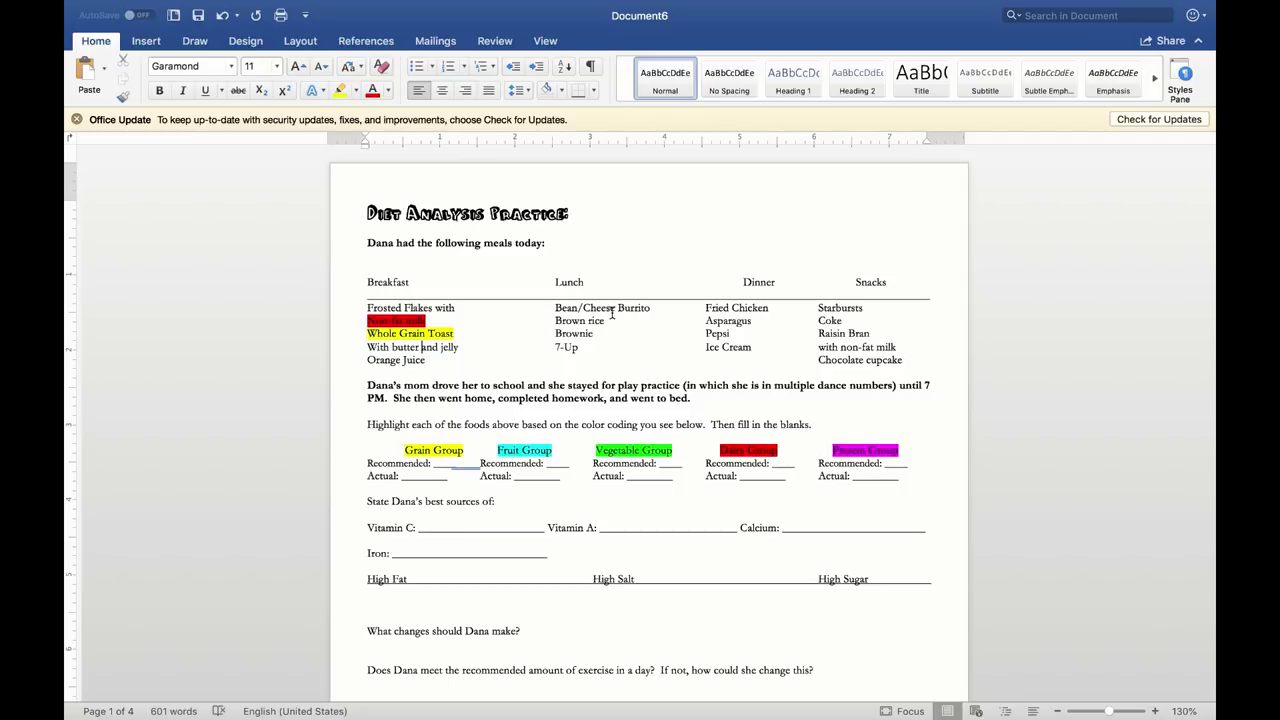
Step: In the Lunch entry "Bean/Cheese Burrito", highlight "Bean" in bright green and "Cheese" in red
double_click(561, 313)
left_click(355, 90)
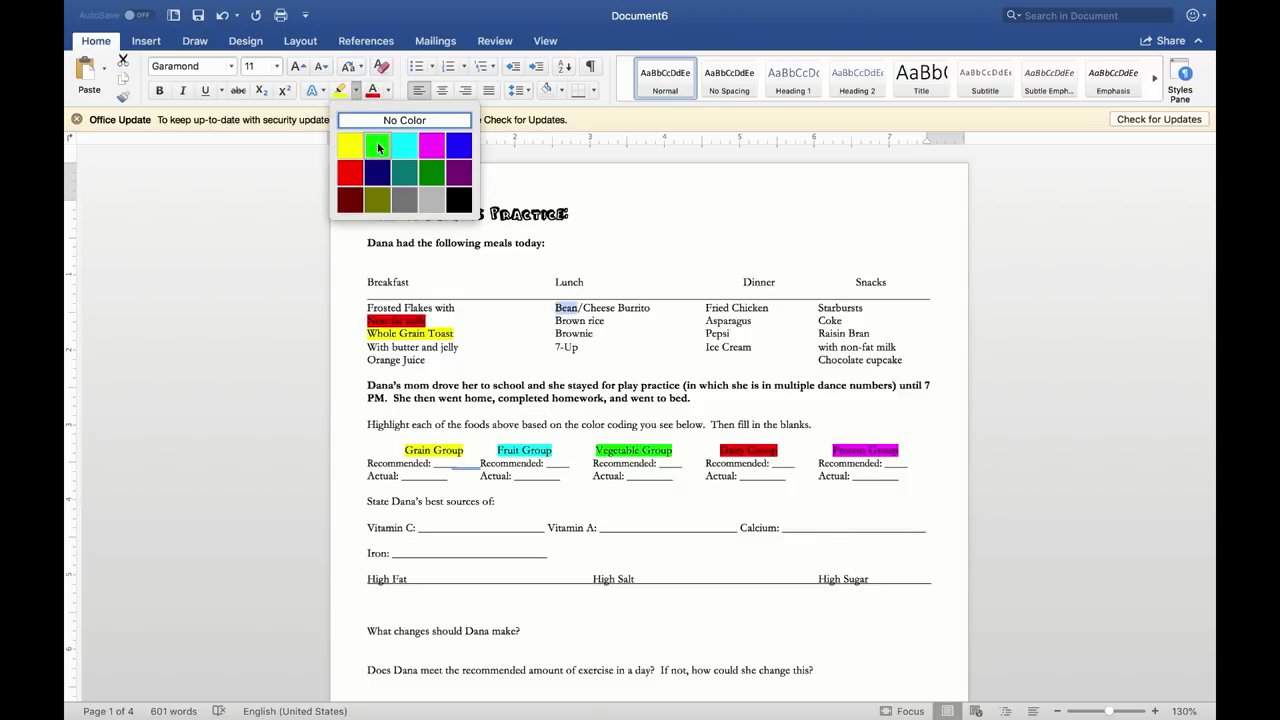
left_click(377, 145)
double_click(600, 310)
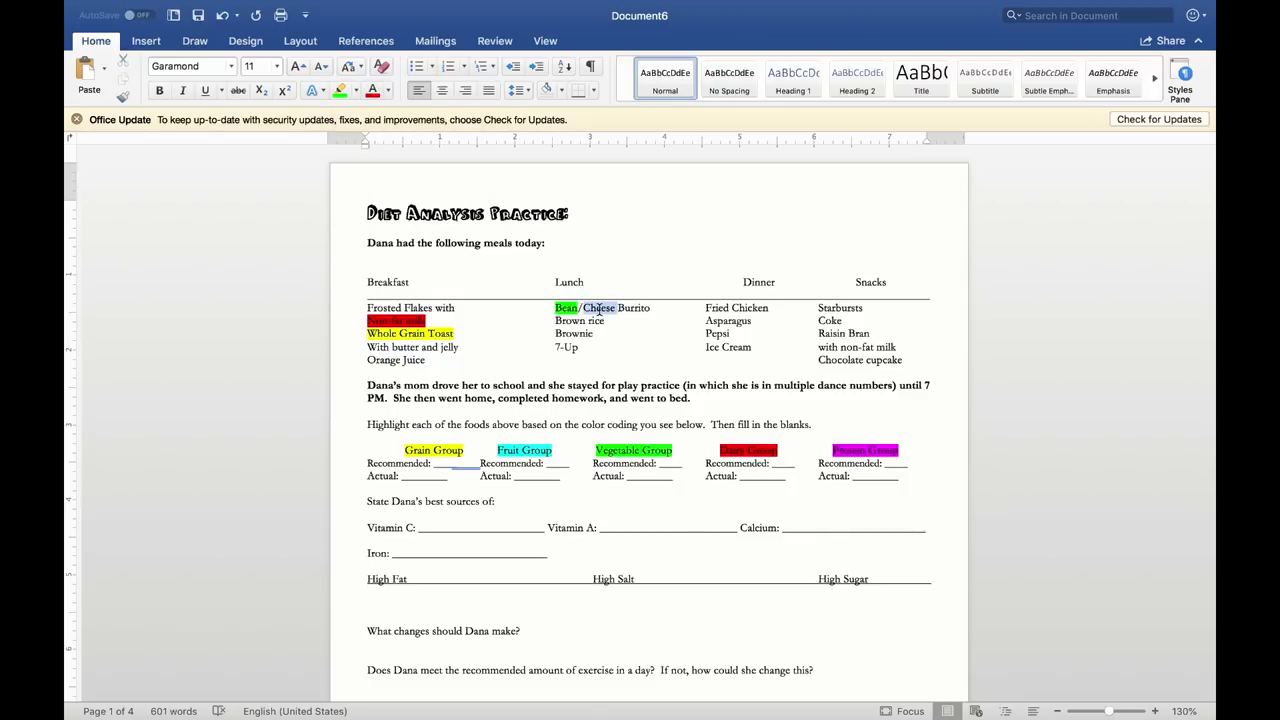
left_click(355, 91)
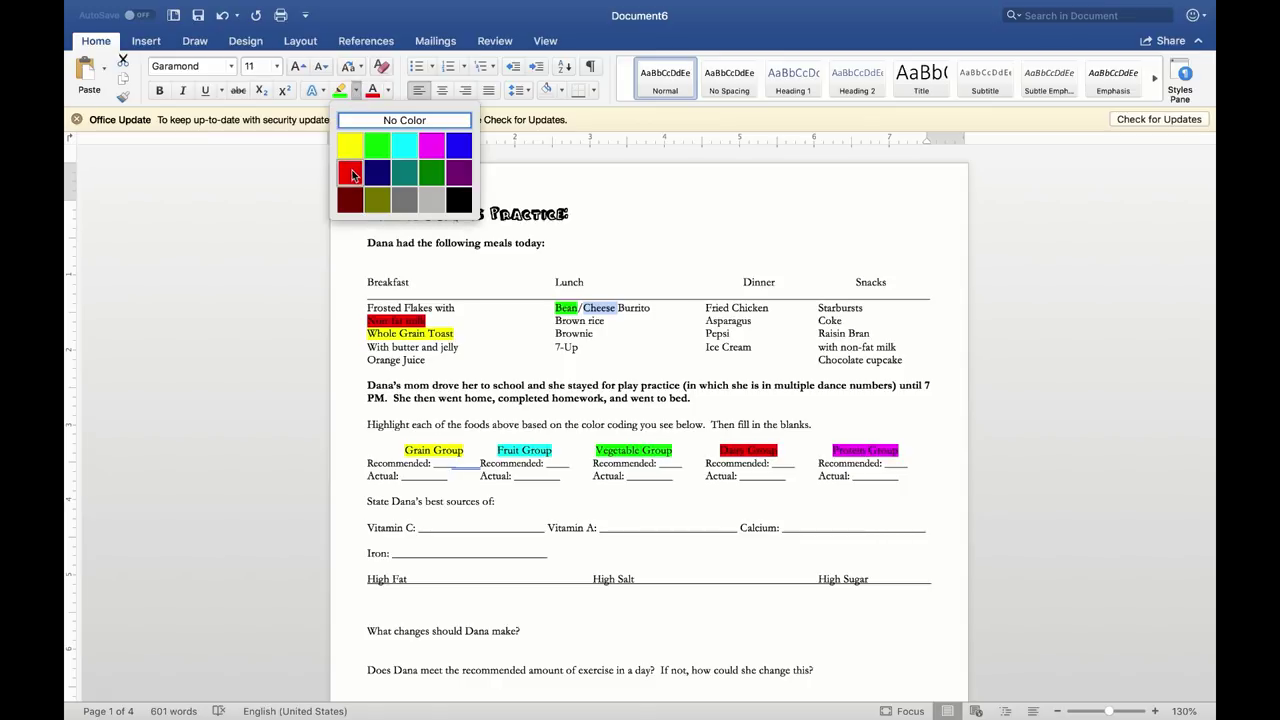
left_click(350, 174)
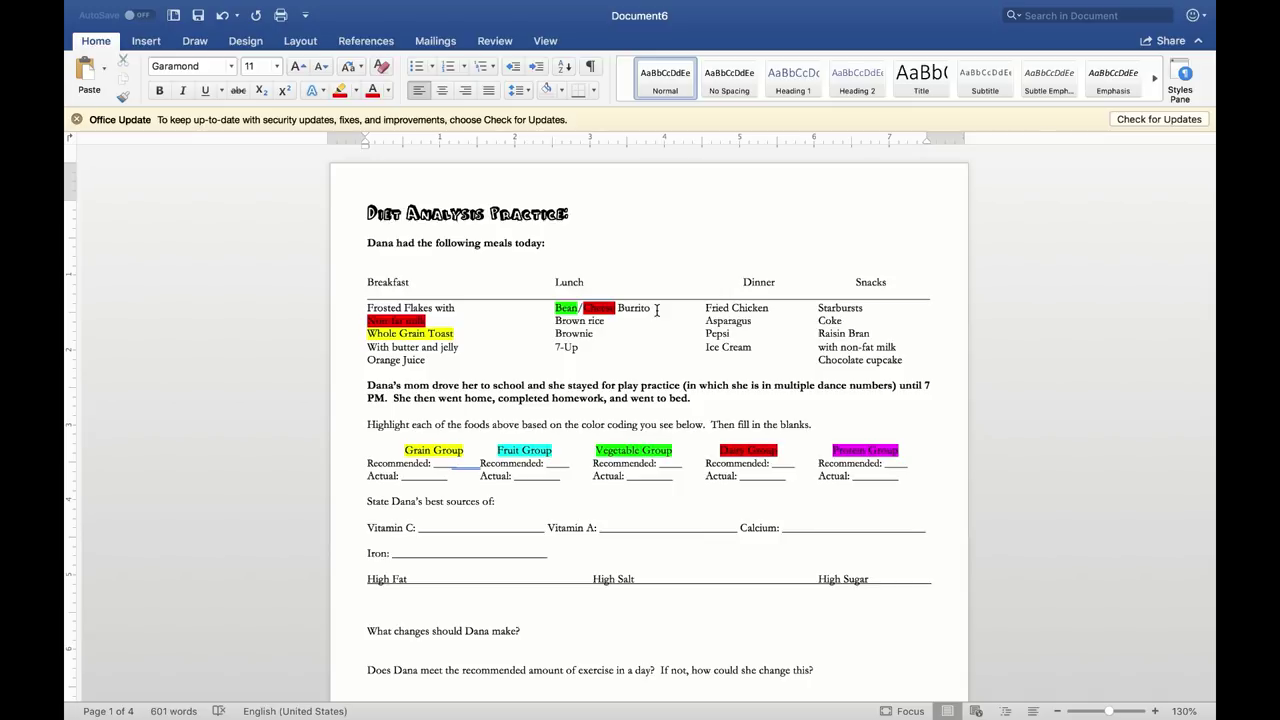
Step: Highlight "Brown rice" under Lunch in yellow to mark it as part of the Grain Group
left_click_drag(656, 311, 617, 327)
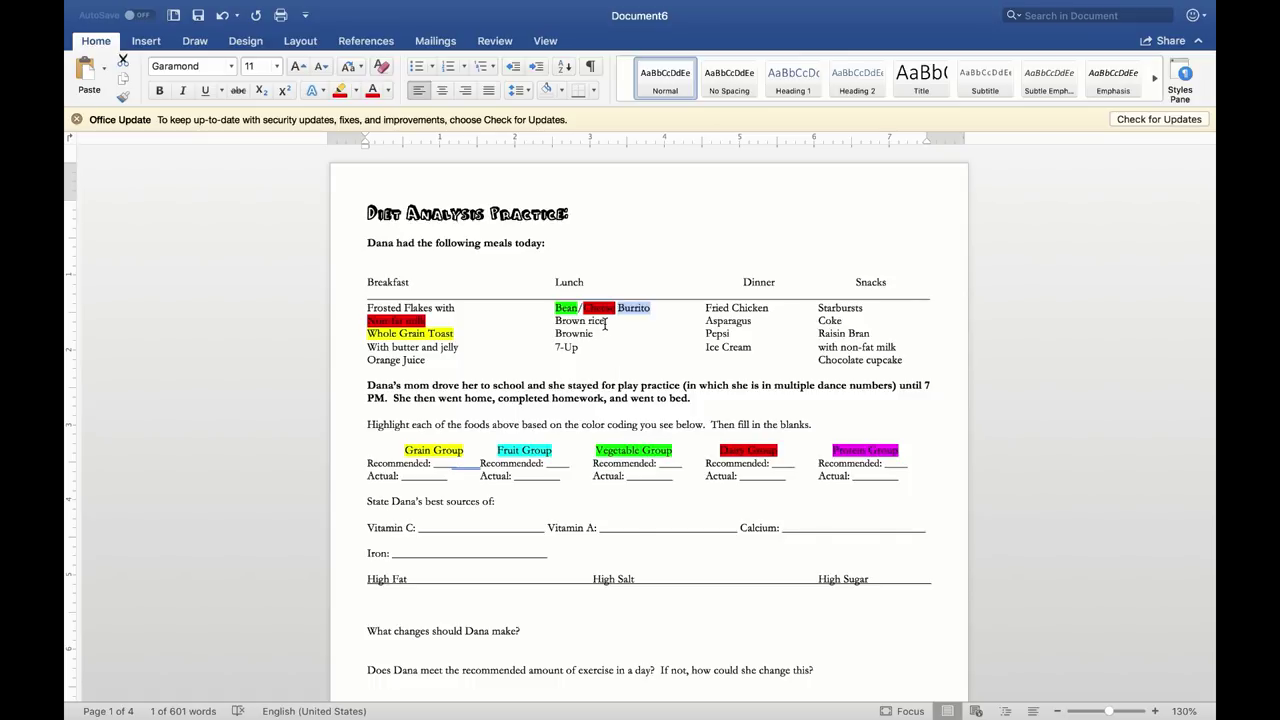
left_click_drag(605, 321, 556, 324)
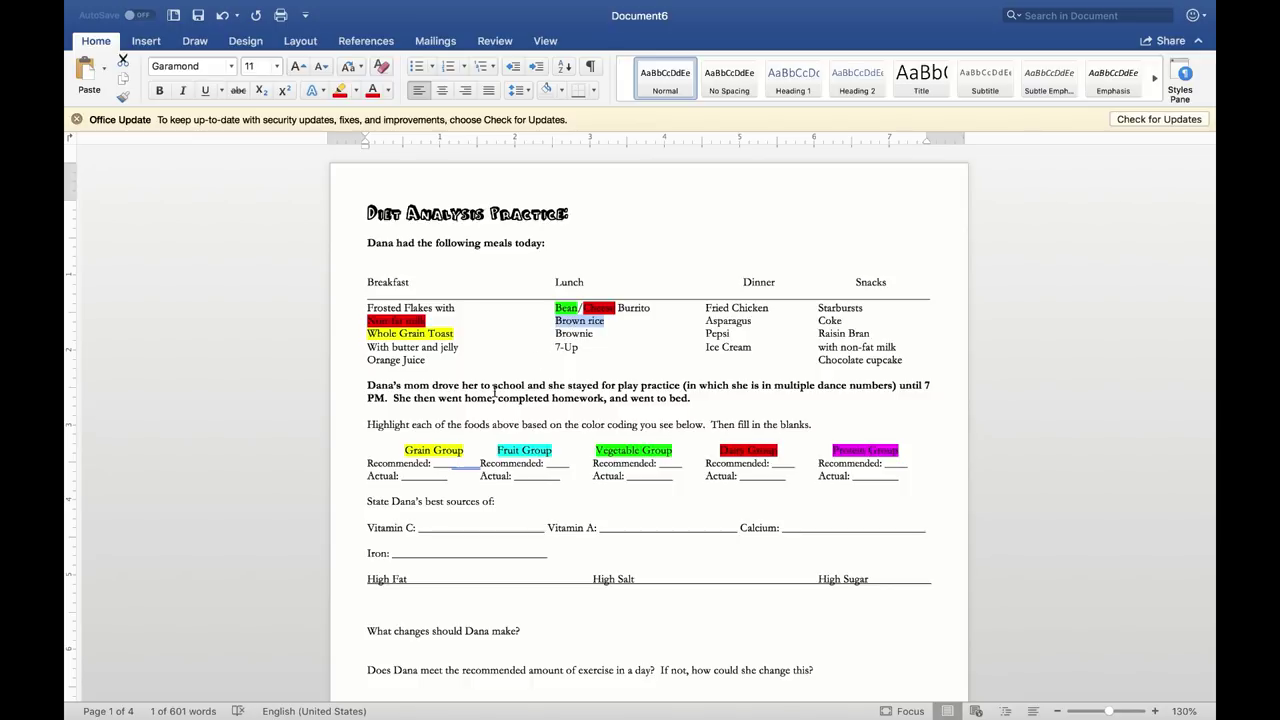
left_click(356, 90)
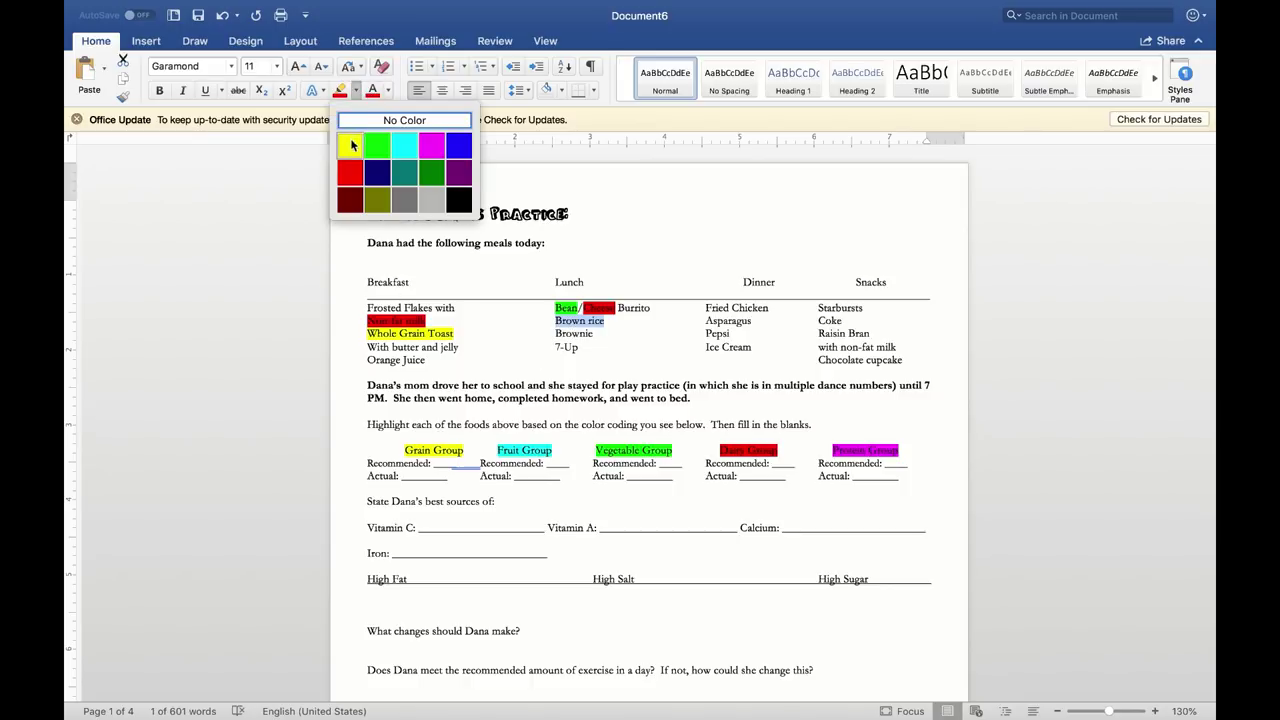
left_click(349, 149)
left_click(591, 360)
scroll(591, 330, "down", 1)
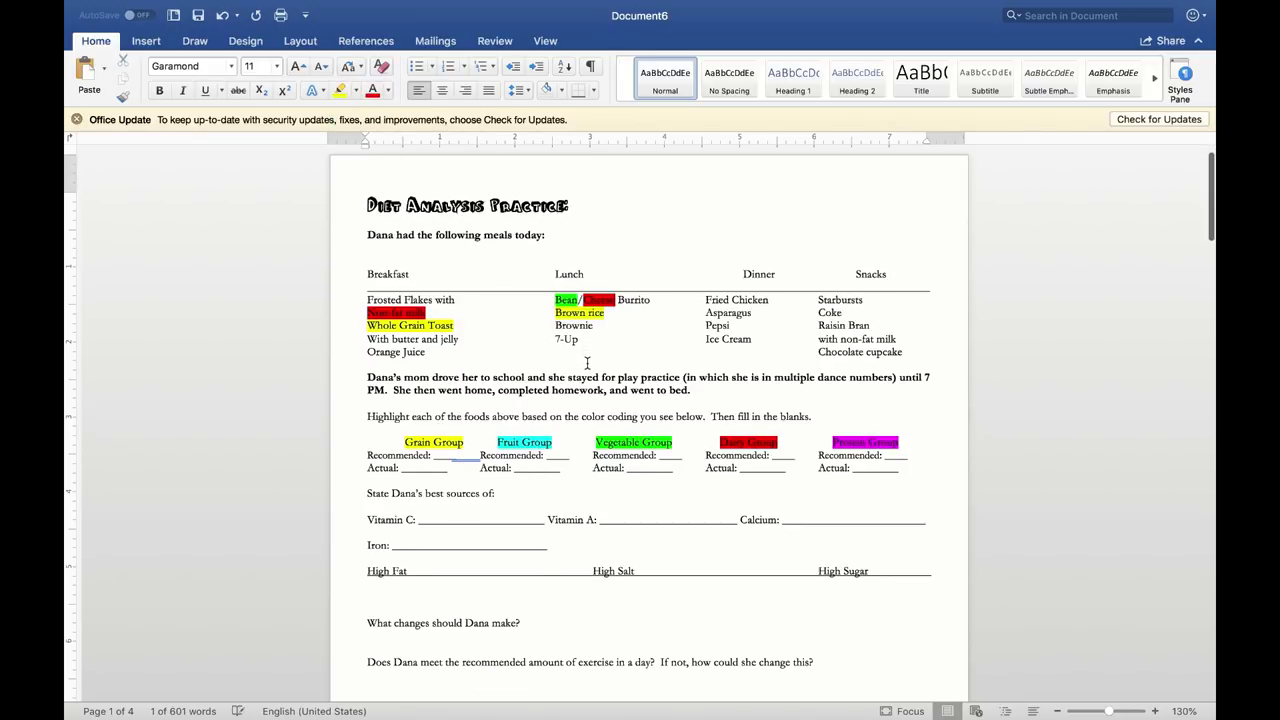
left_click_drag(593, 316, 553, 331)
left_click(583, 348)
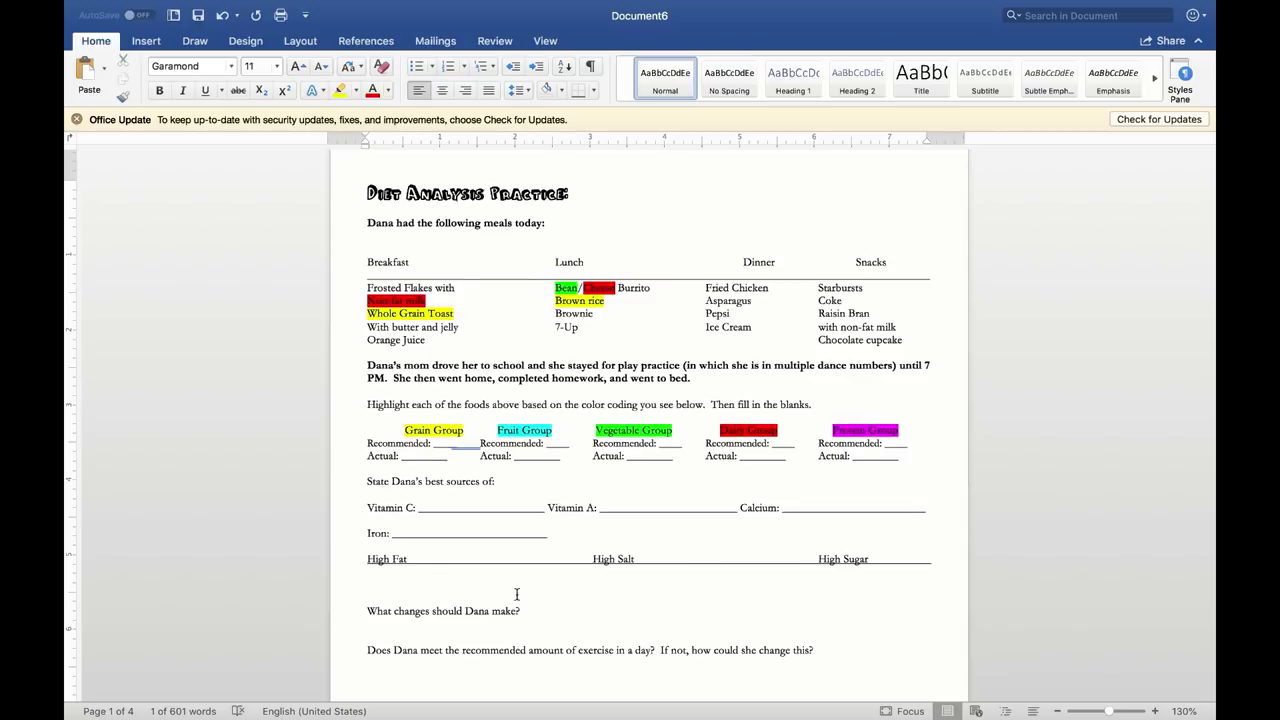
scroll(573, 625, "up", 1)
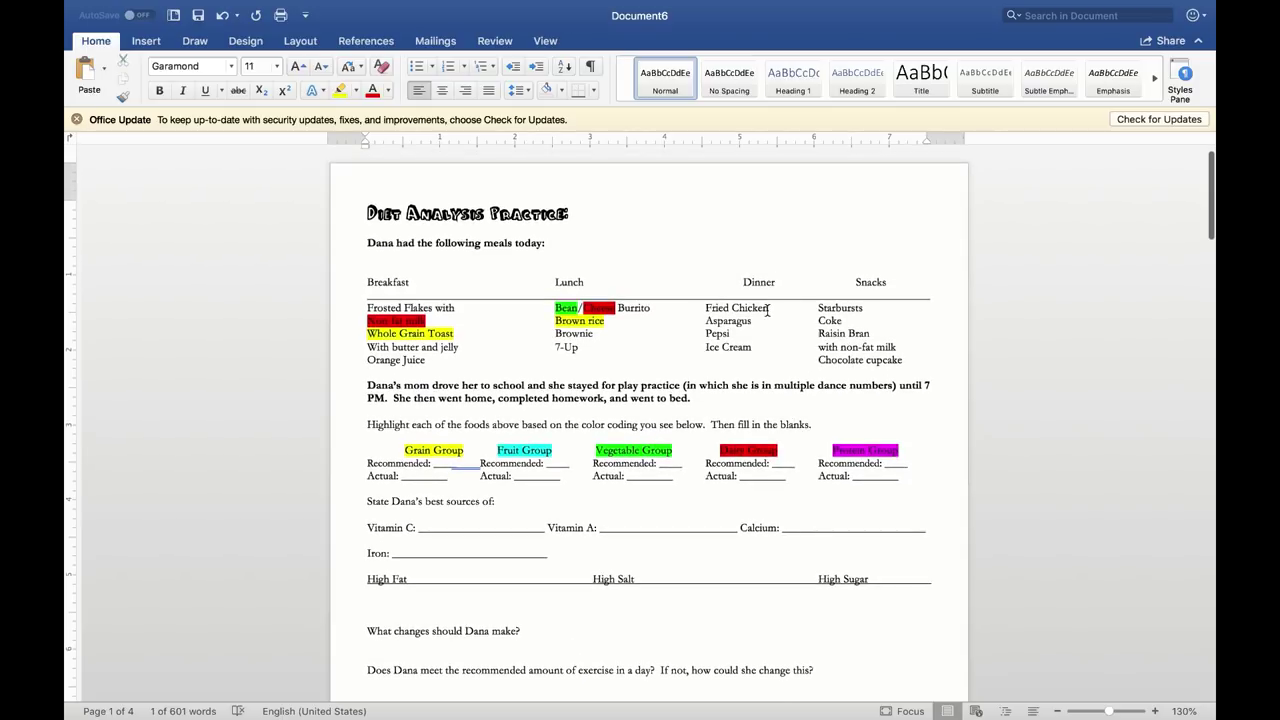
Step: Under Dinner, highlight "Fried Chicken" in magenta for the Protein Group and "Asparagus" in bright green for the Vegetable Group
left_click_drag(768, 311, 717, 306)
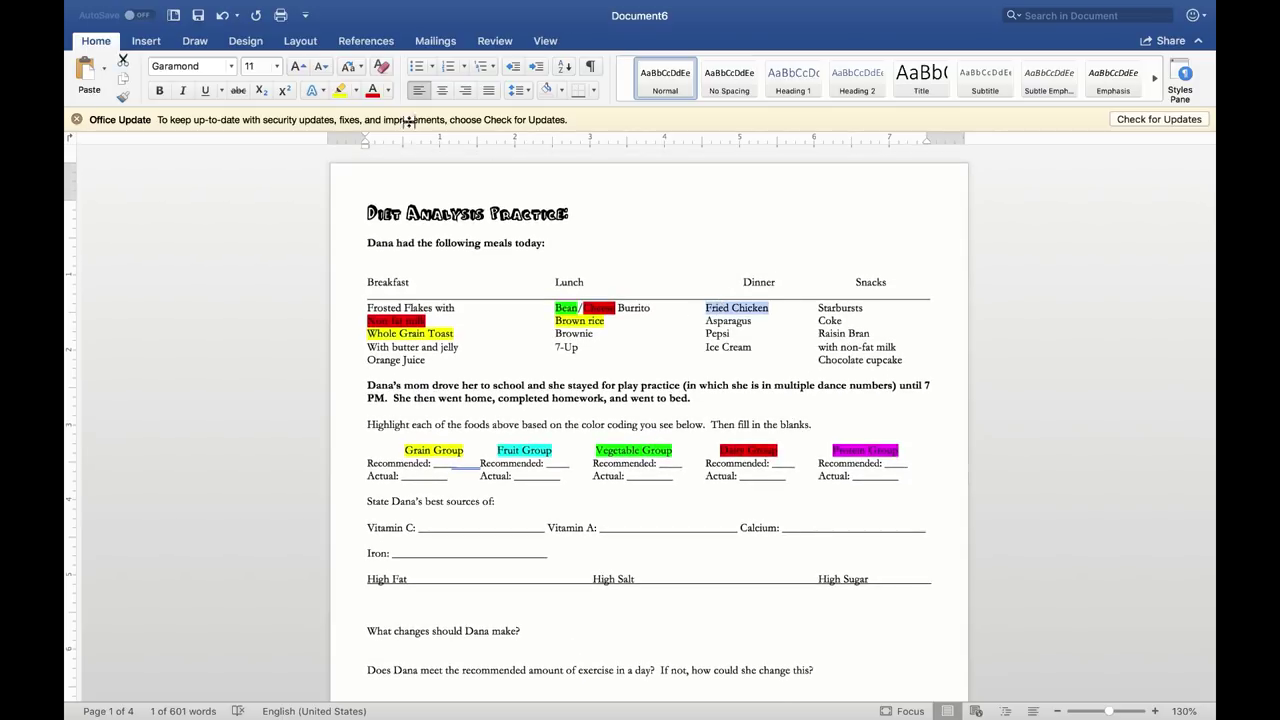
left_click(357, 94)
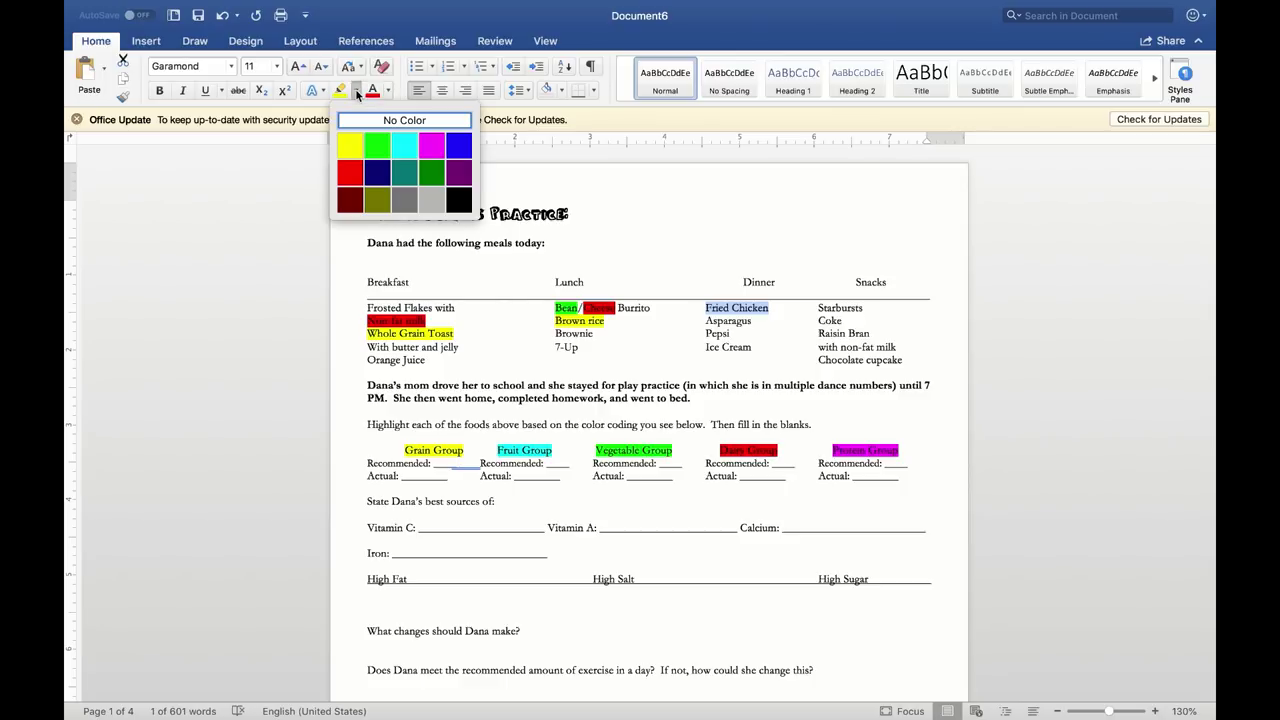
left_click(425, 152)
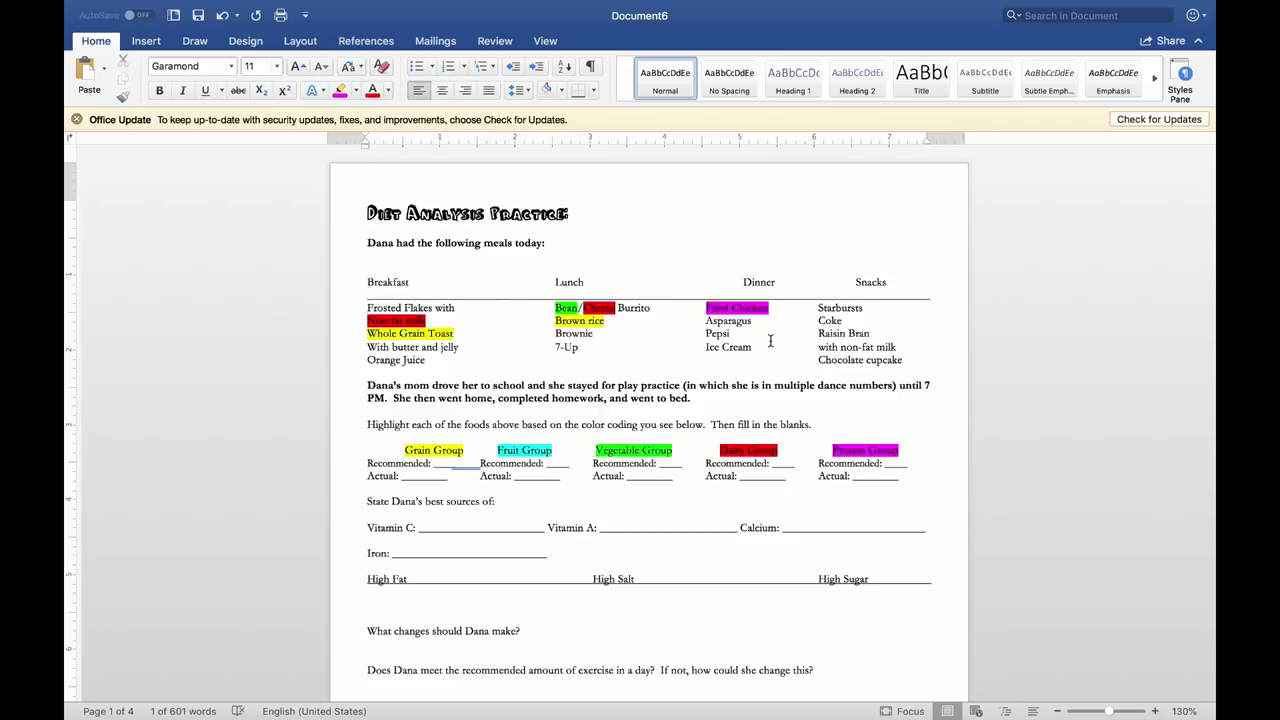
left_click_drag(707, 318, 755, 321)
left_click(356, 91)
left_click(376, 148)
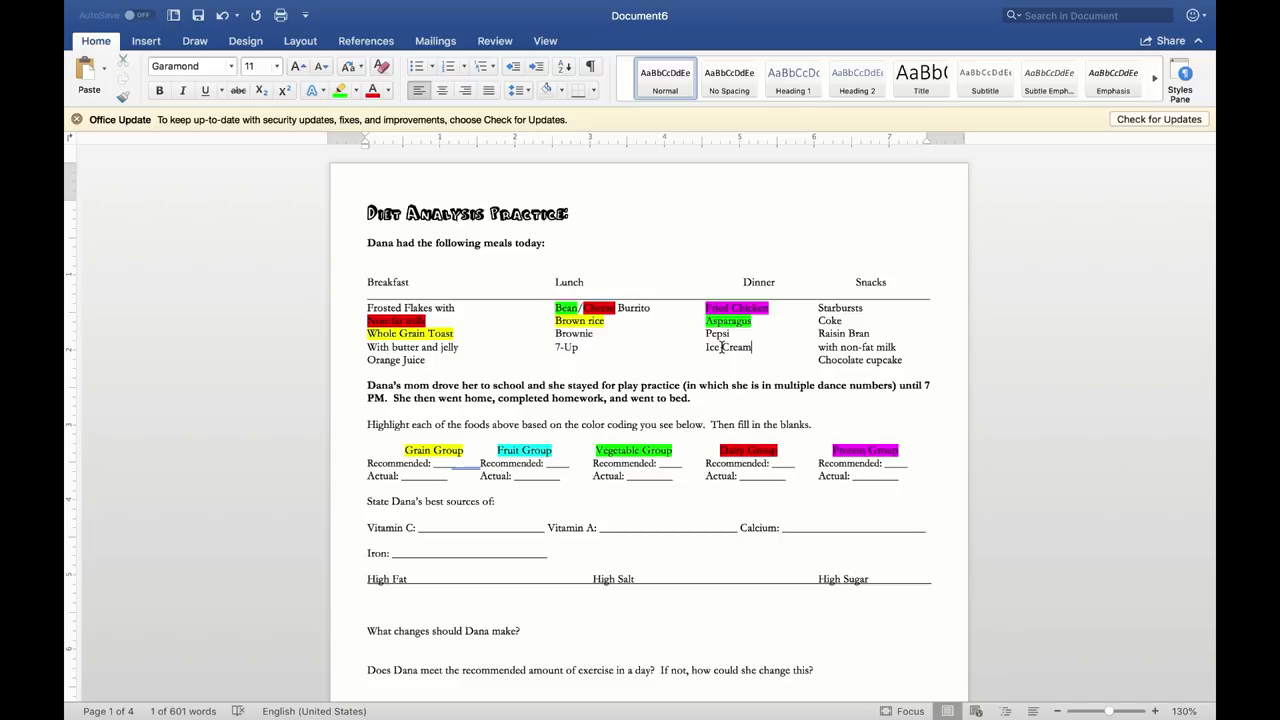
left_click_drag(818, 307, 840, 321)
left_click(860, 321)
left_click(848, 333)
Step: Switch to Safari and search Google for "raisin bran nutrition label"
key("ctrl+super+f")
left_click(1074, 537)
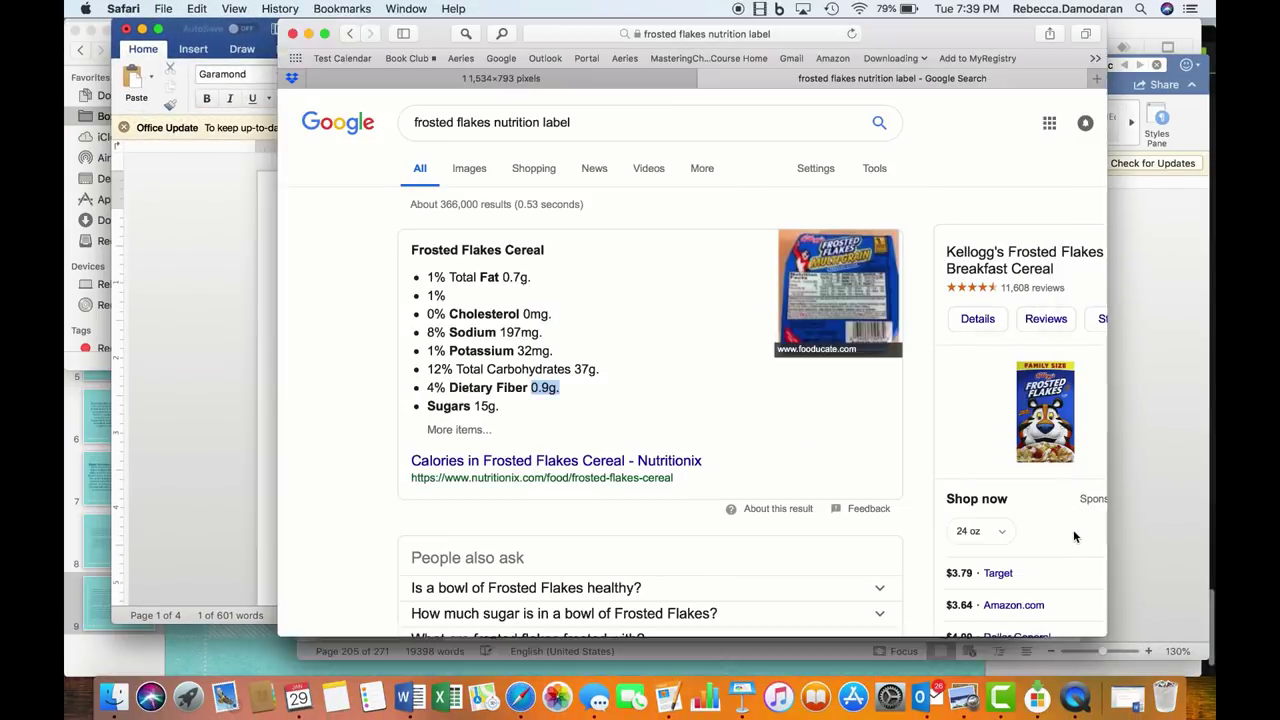
left_click(640, 122)
key("super+a")
key("BackSpace")
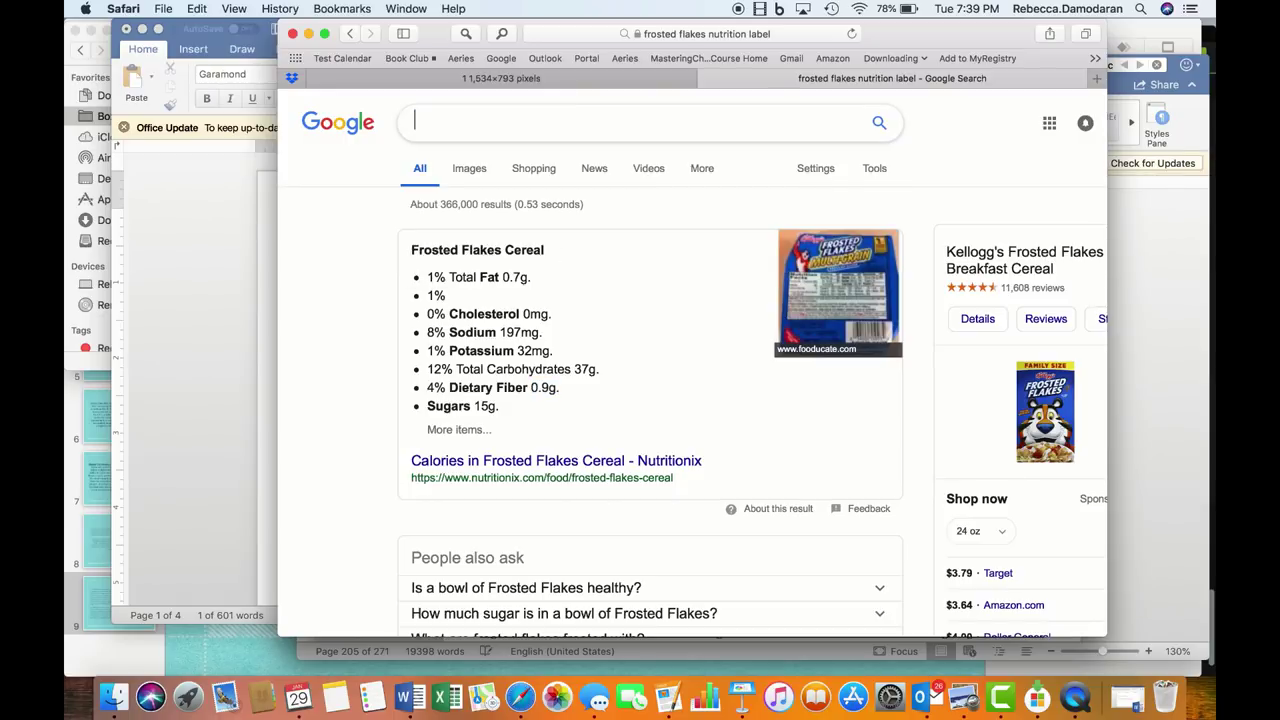
type("raisin bran")
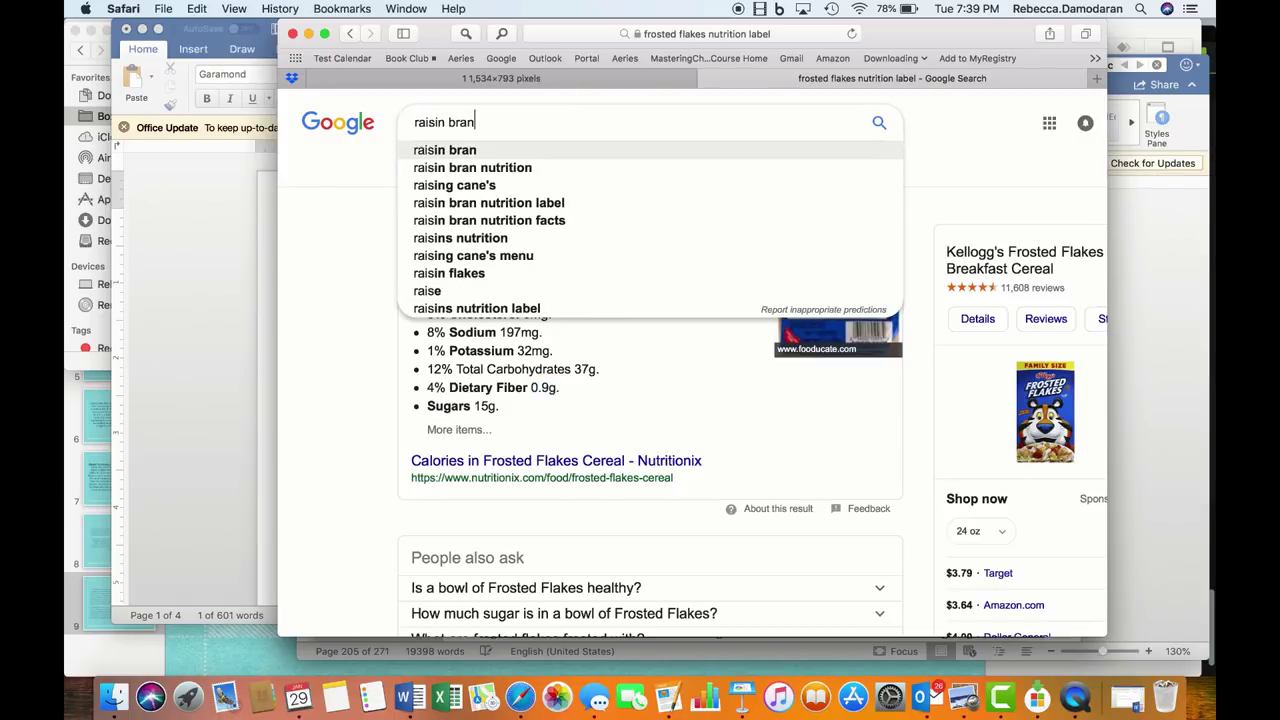
key("Down")
key("Down")
key("Down")
key("Return")
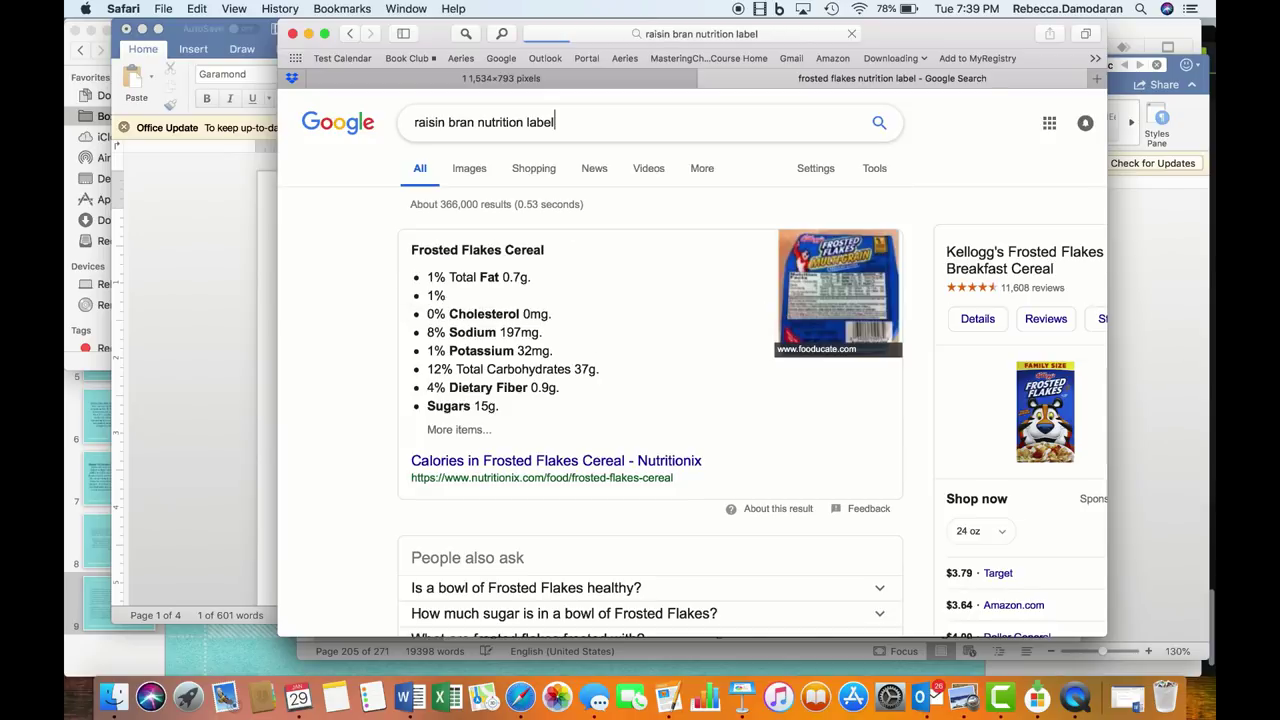
Step: Open the first nutrition facts image in the raisin bran results, view its source page and return to the image results
left_click(446, 304)
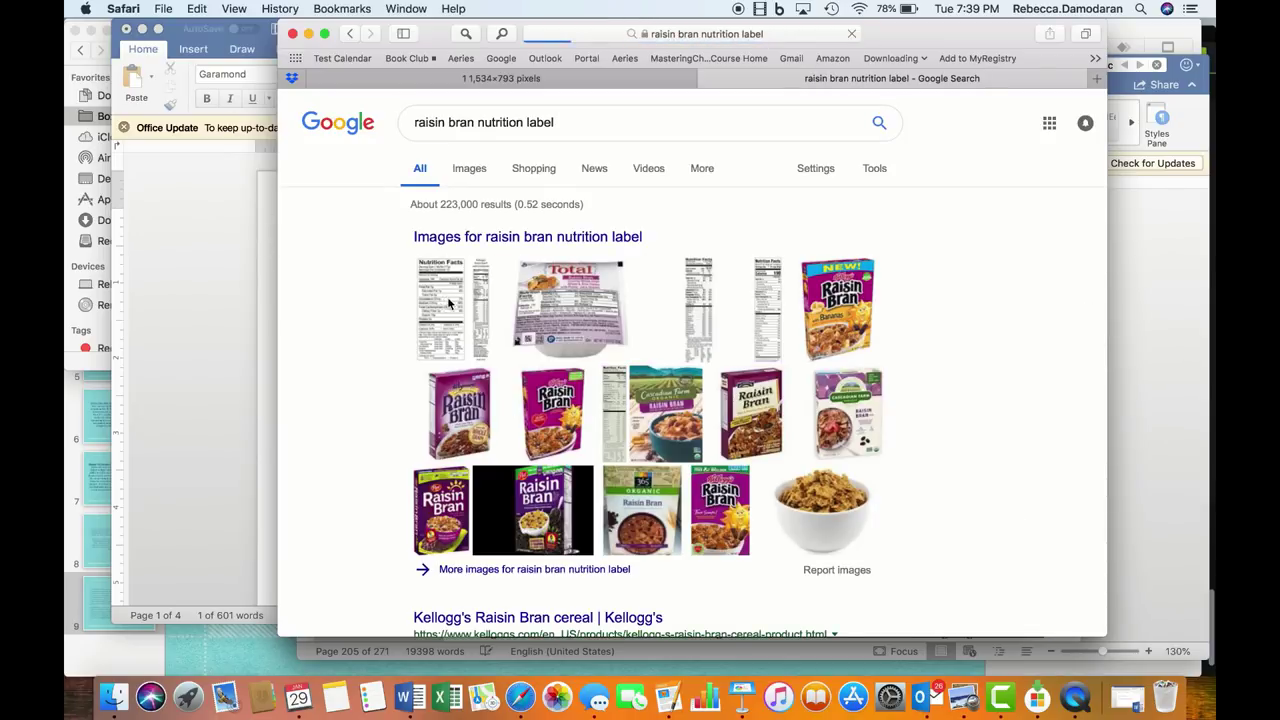
left_click(366, 340)
left_click(360, 337)
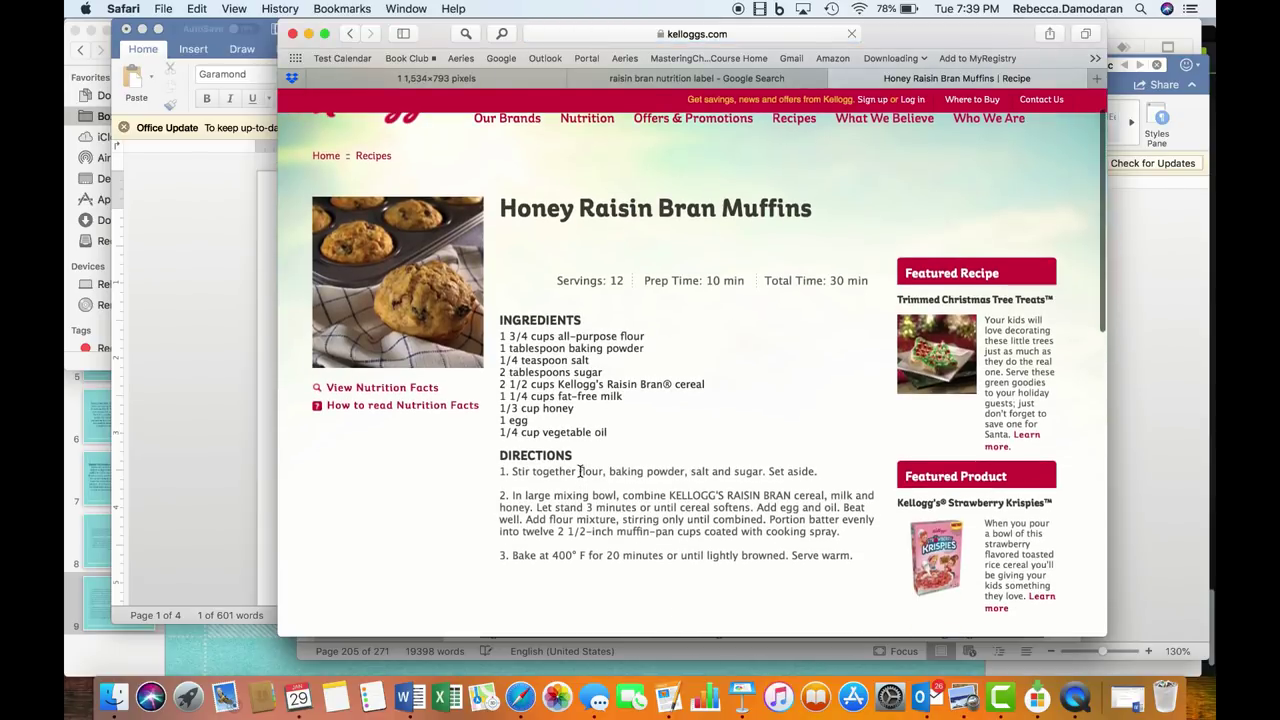
left_click(351, 35)
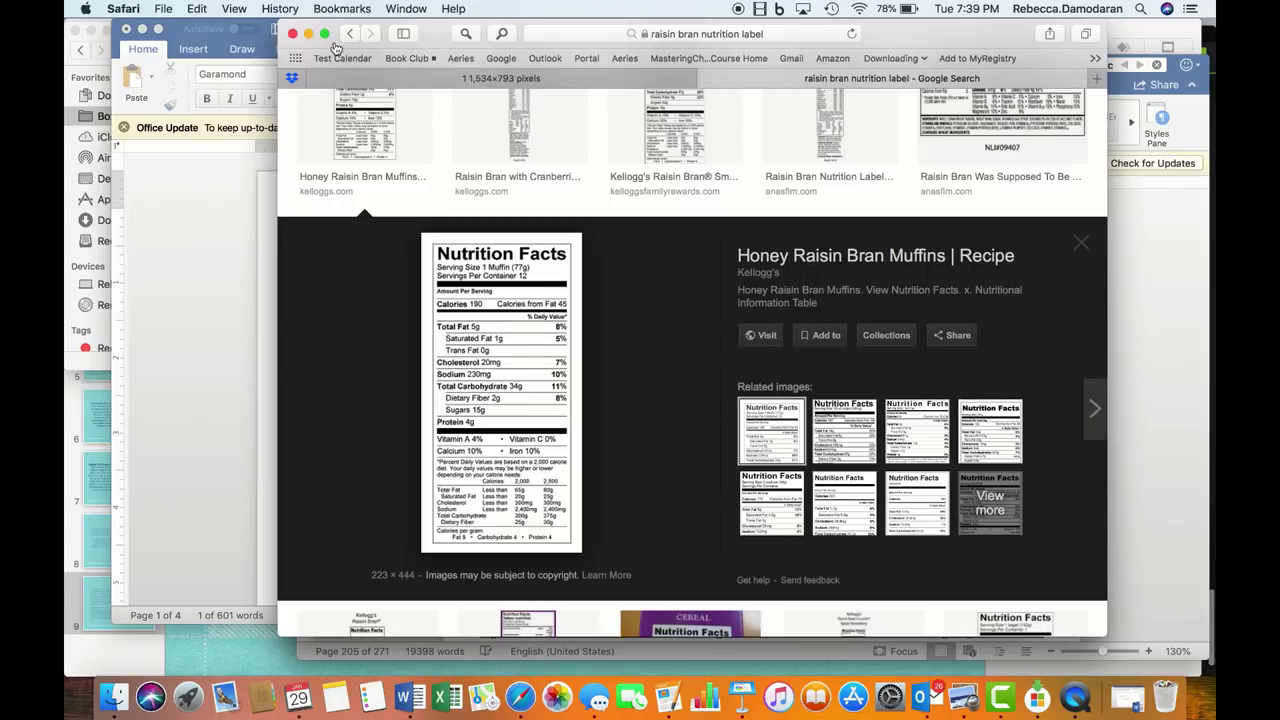
Step: Switch to the Word worksheet and highlight "with non-fat milk" under Snacks in red for the Dairy Group
left_click(252, 266)
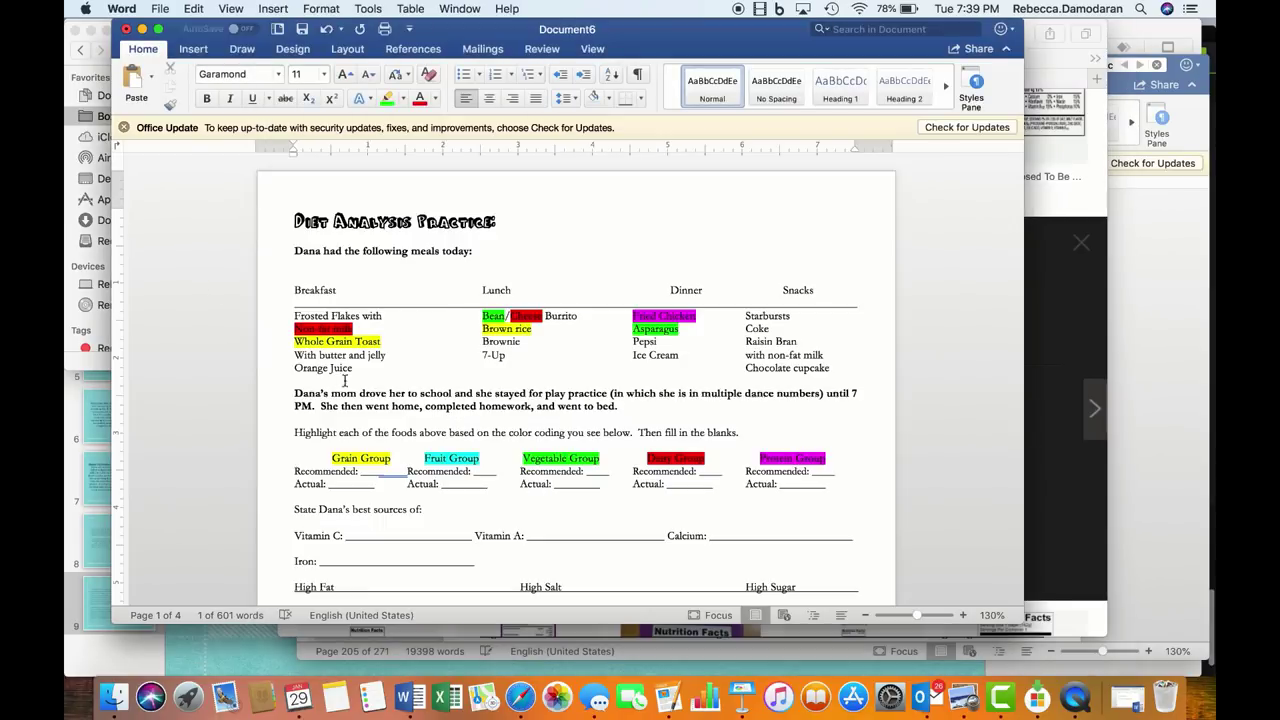
left_click(738, 340)
left_click_drag(826, 354, 764, 355)
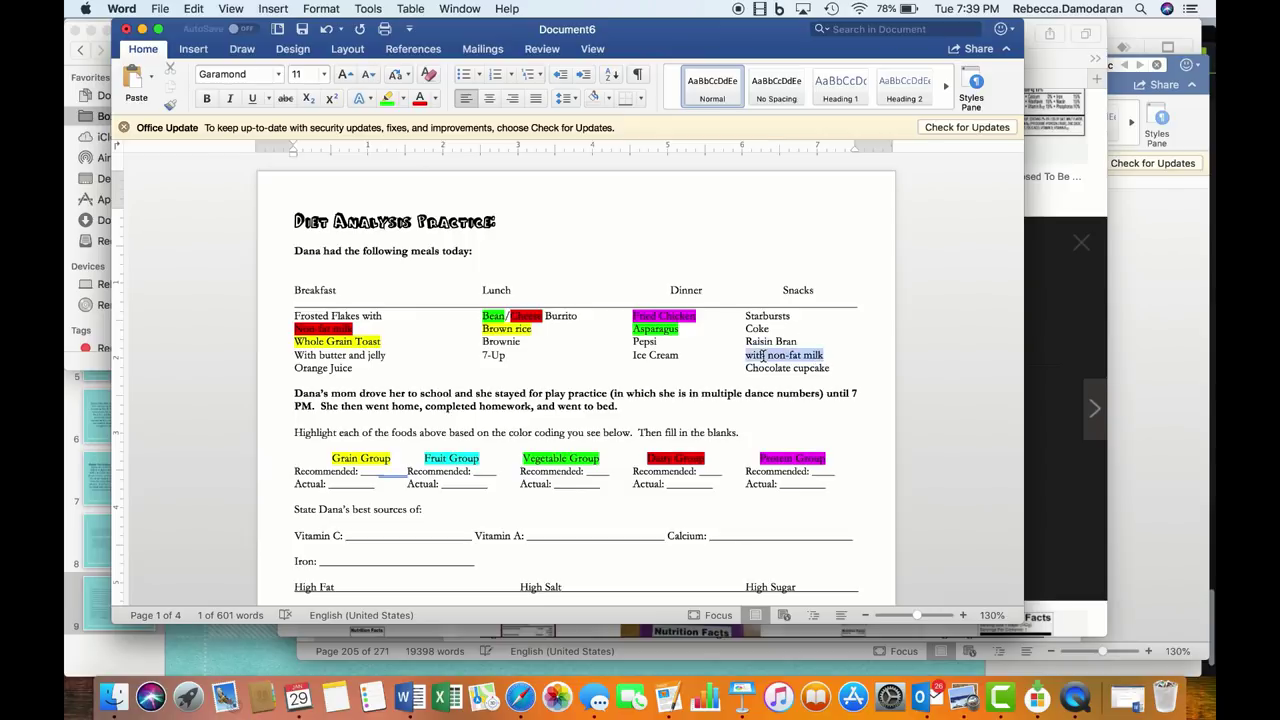
left_click(403, 98)
left_click(477, 150)
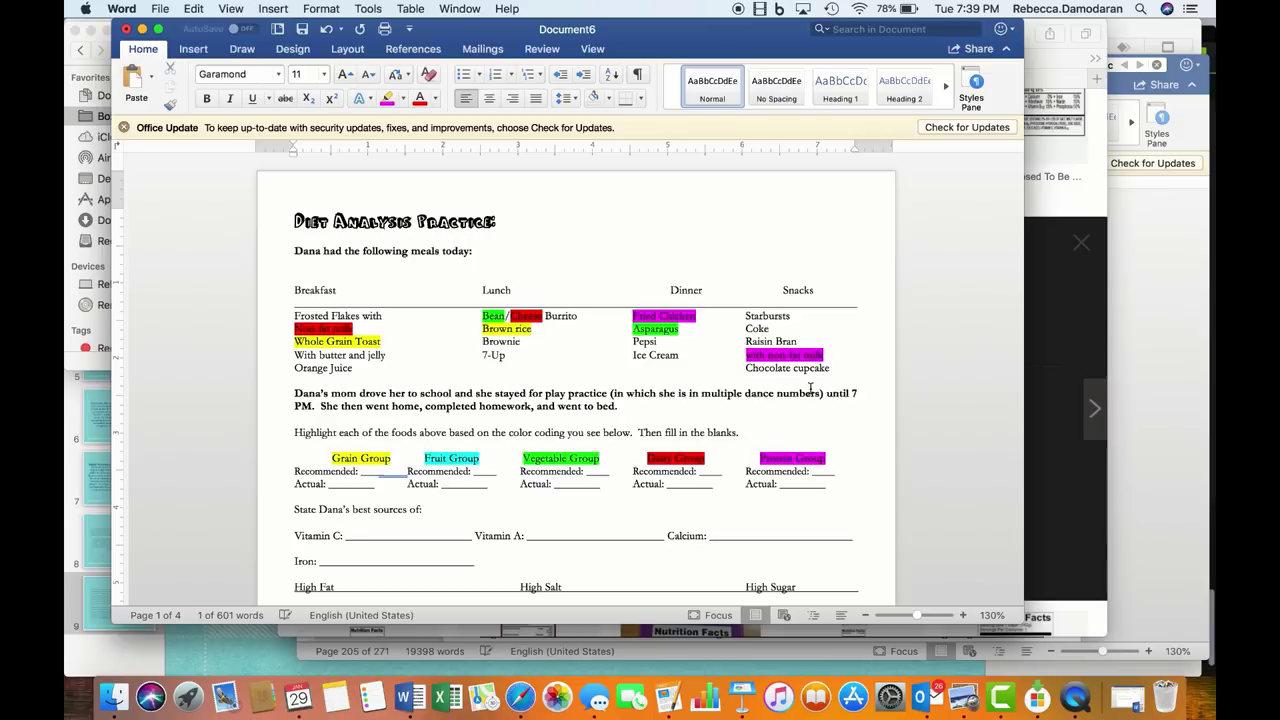
left_click(839, 358)
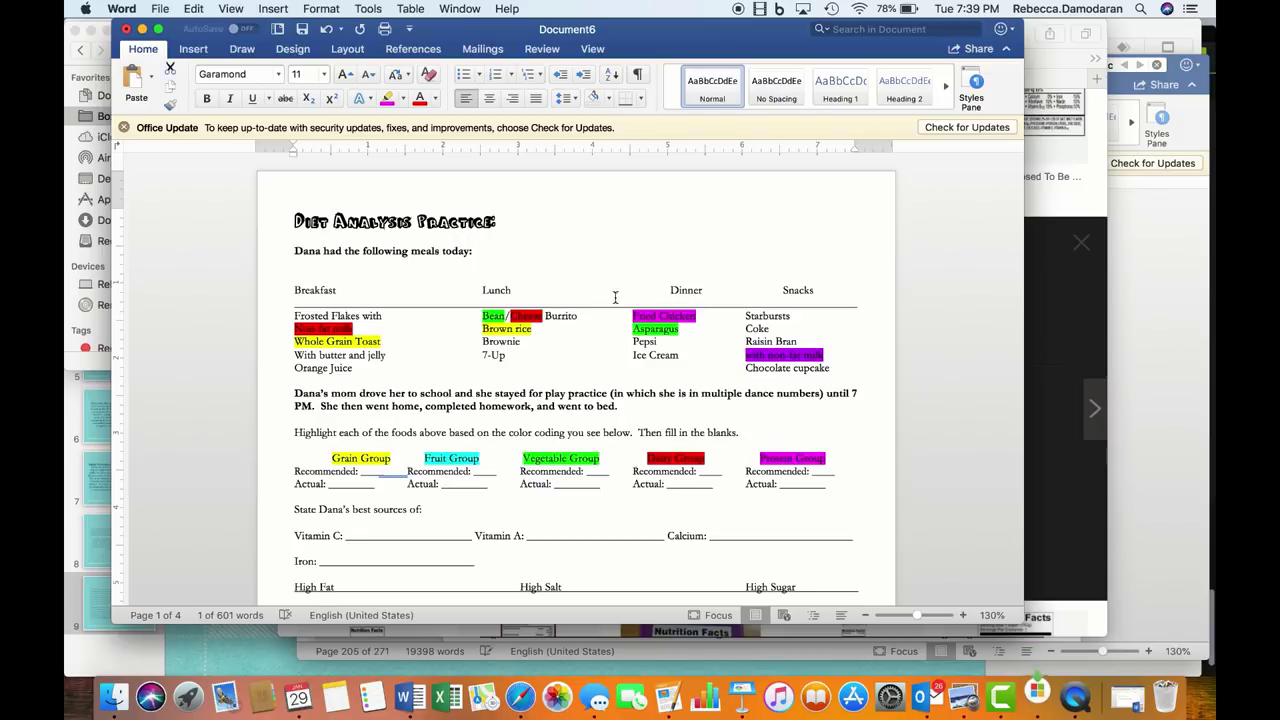
left_click(403, 98)
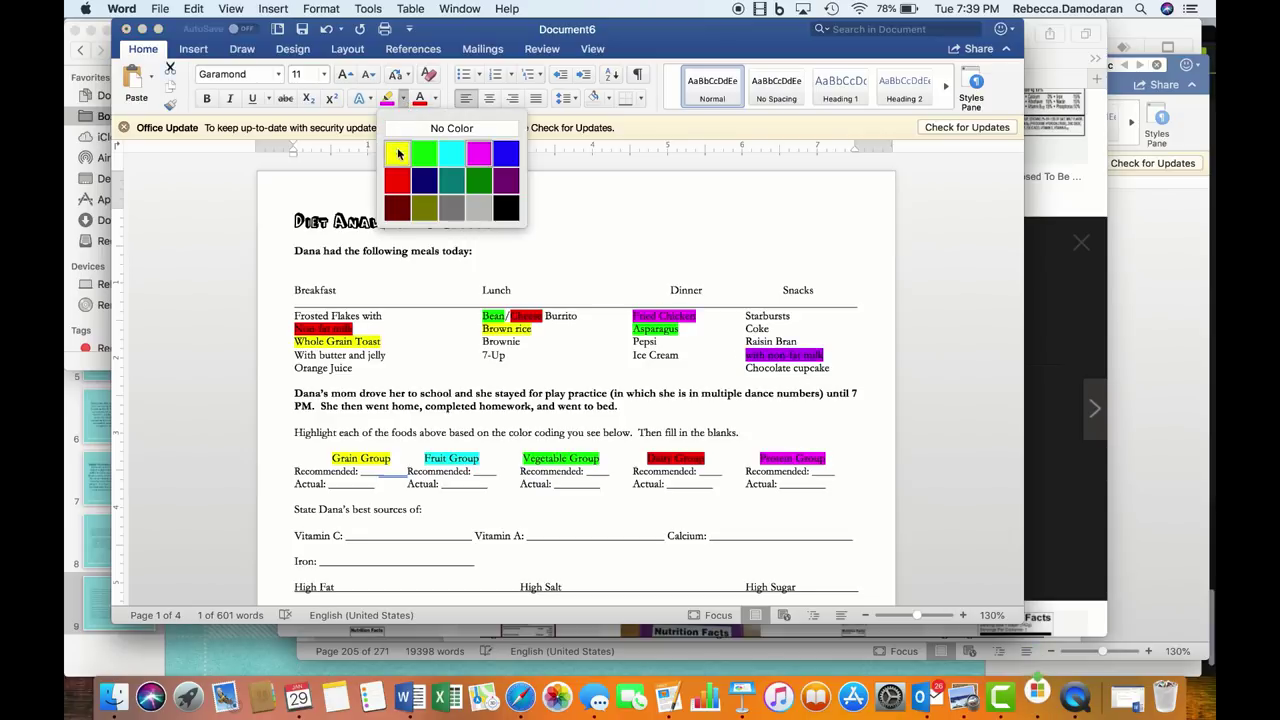
left_click(398, 178)
left_click(698, 407)
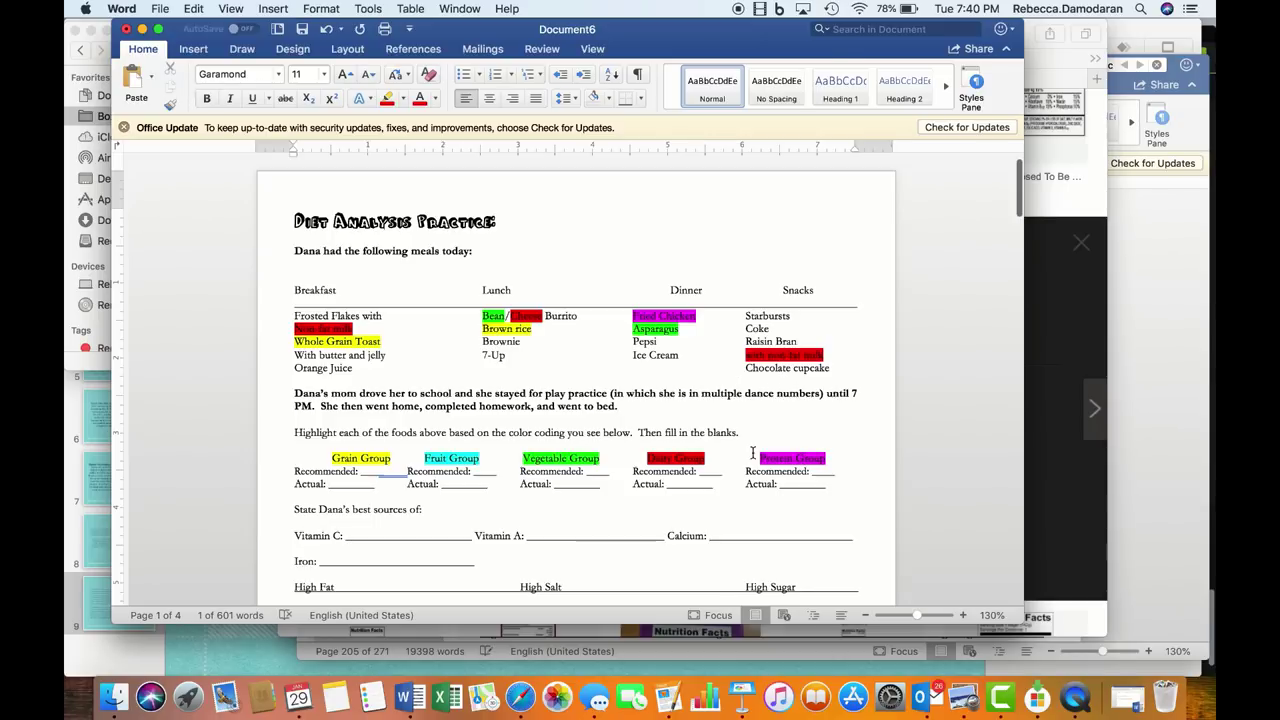
Step: Fill in the Recommended blanks with 3 for Grain, 4 for Fruit, 4 for Vegetable, 2 for Dairy and 2 for Protein
left_click(158, 30)
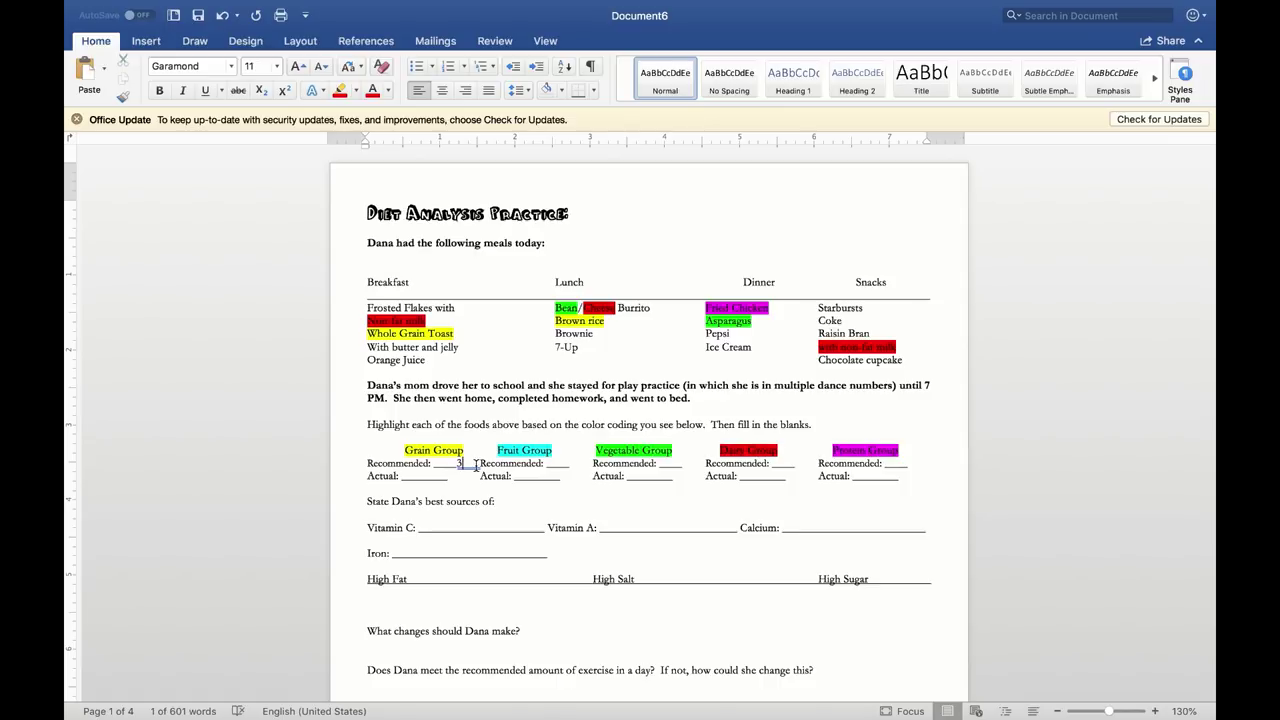
left_click(555, 463)
type("4")
left_click(669, 463)
type("4")
type("2")
left_click(891, 463)
type("2")
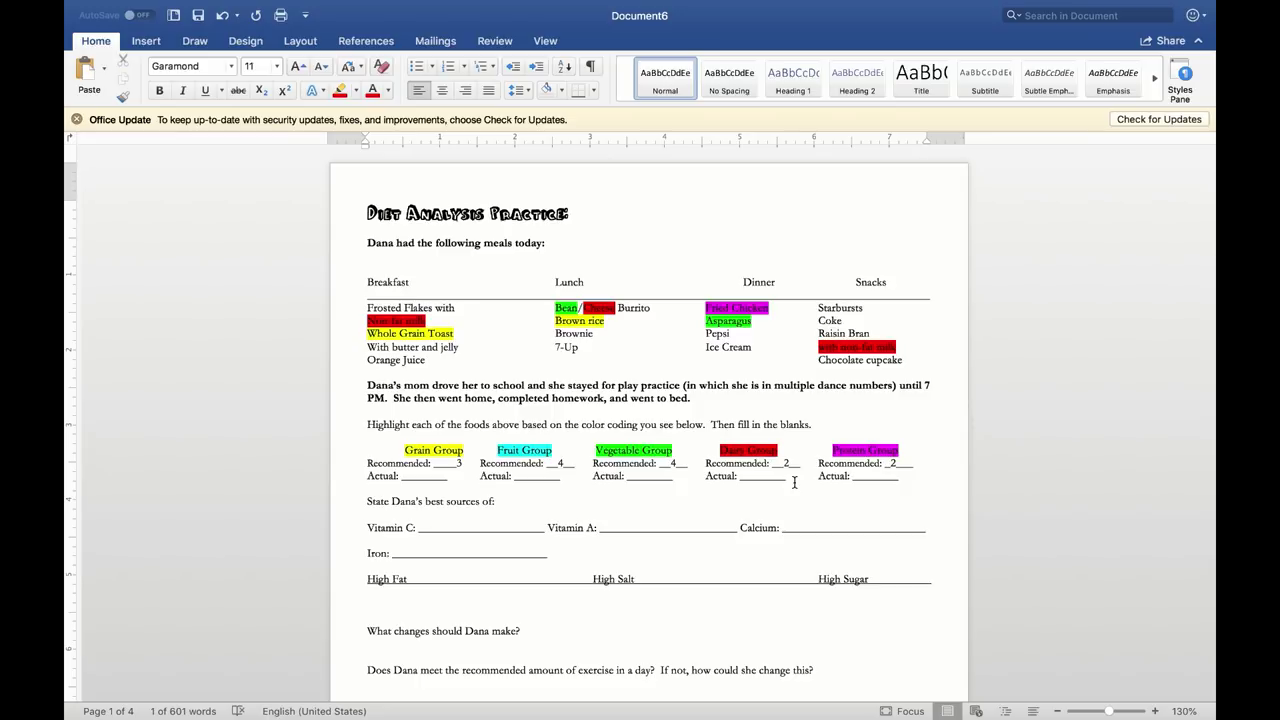
Step: Fill in the Actual blanks with 2 for Grain, 0 for Fruit, 2 for Vegetable and 3 for Dairy
left_click(420, 476)
left_click(426, 477)
type("2")
left_click(533, 479)
type("0")
left_click(650, 477)
type("2")
left_click(760, 477)
type("3")
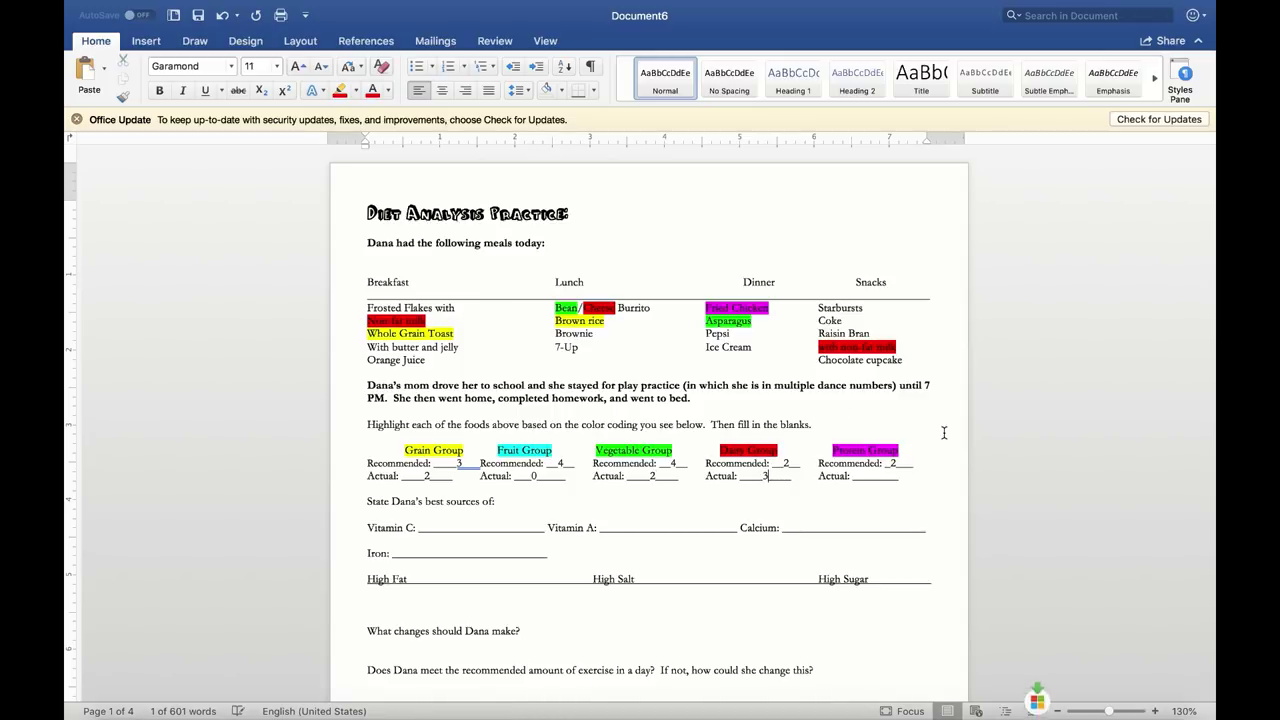
Step: Highlight the "an" of "Bean" under Lunch in magenta and enter 2 in the Protein Group's Actual blank
left_click(872, 477)
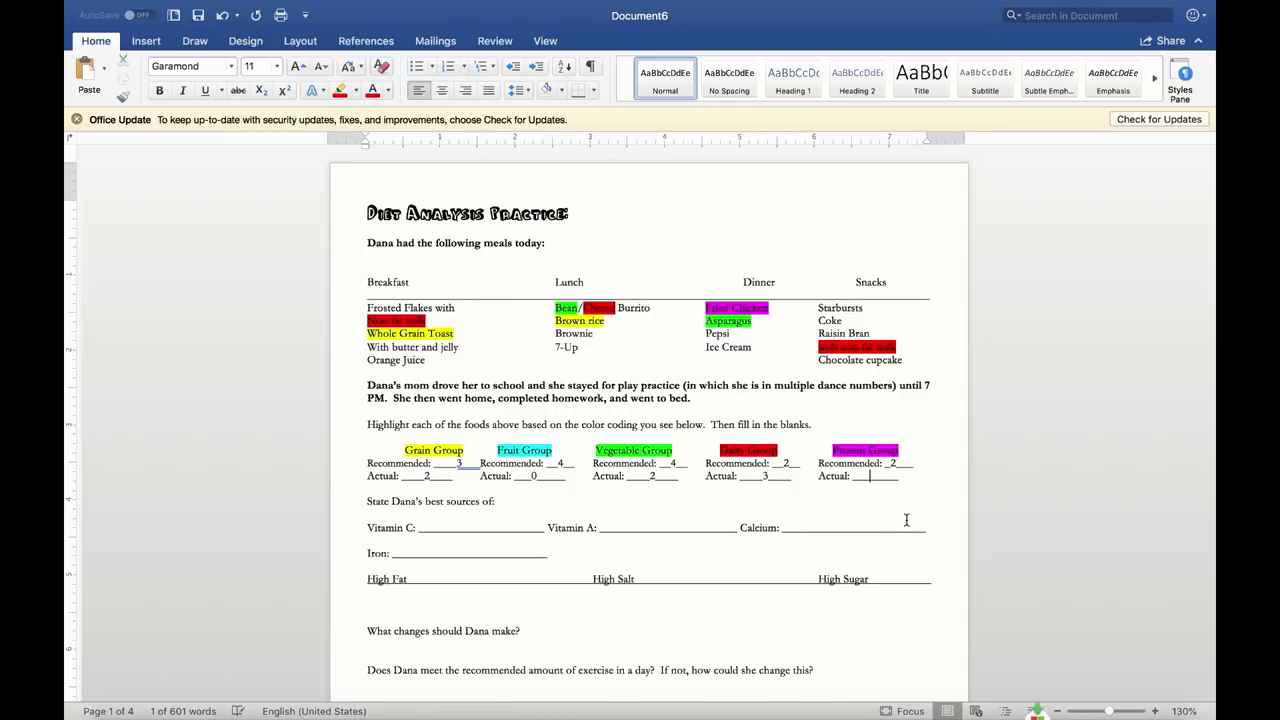
left_click(580, 308)
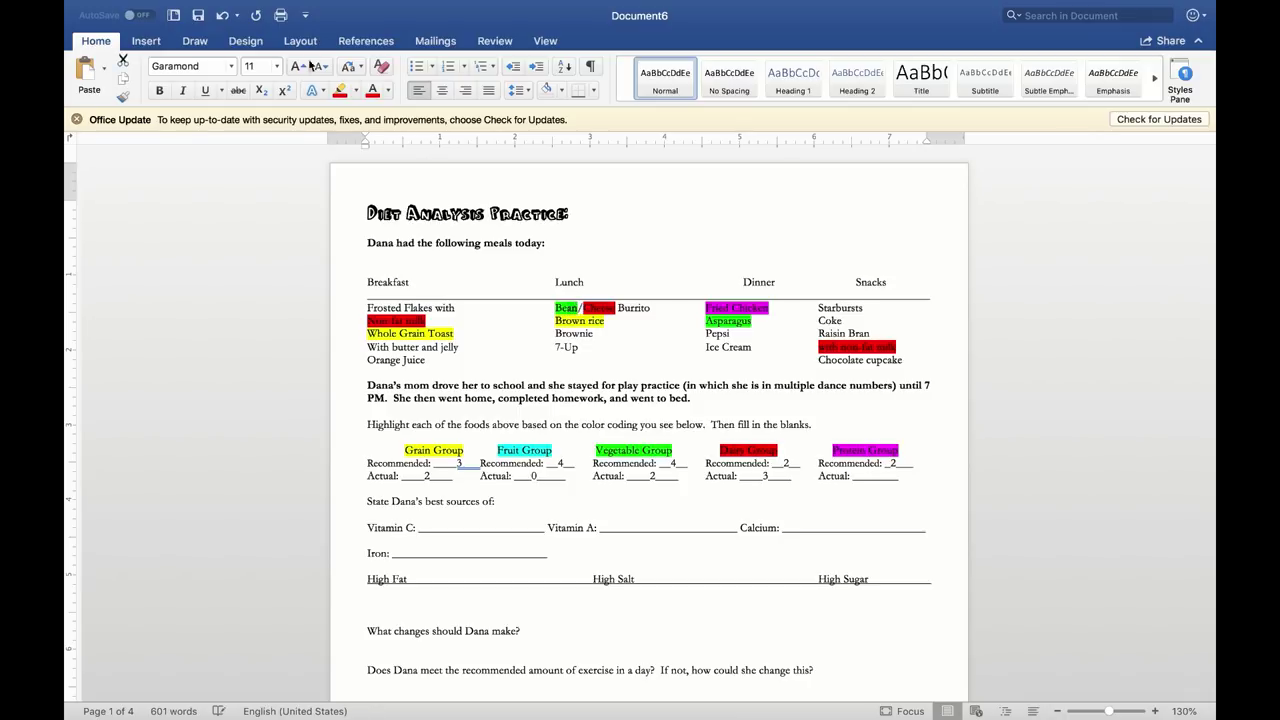
left_click(356, 91)
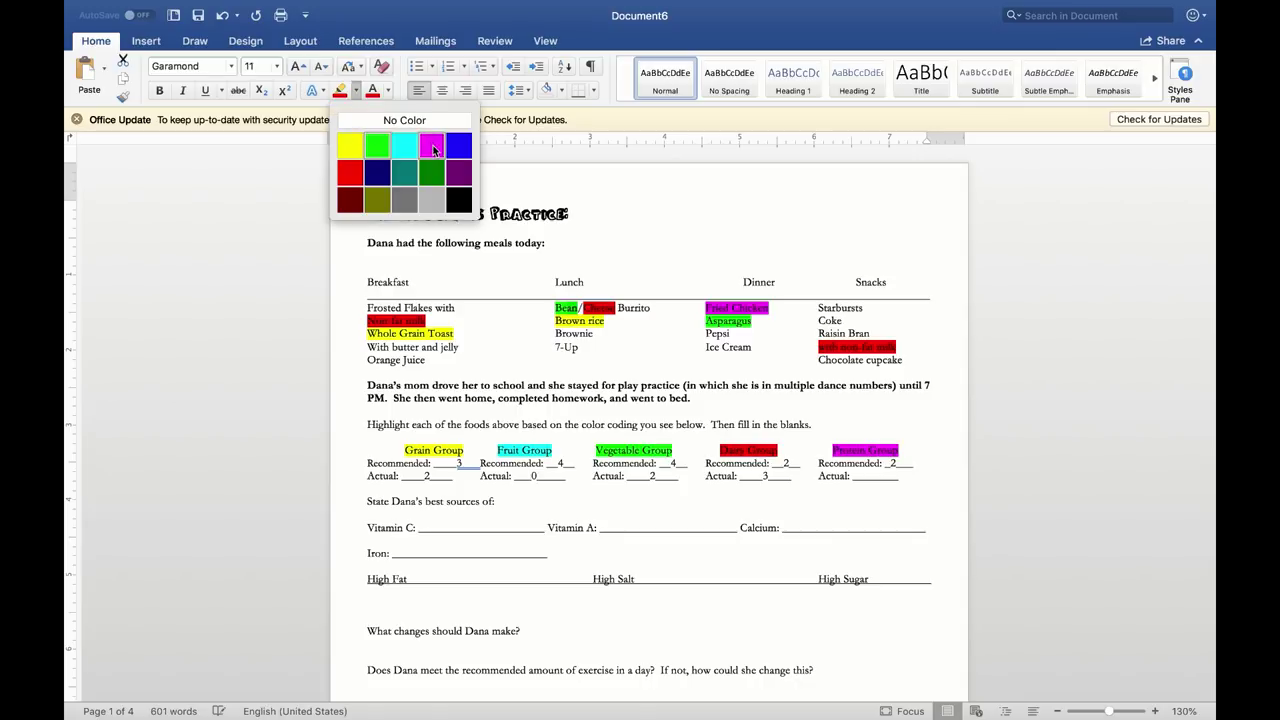
left_click(431, 146)
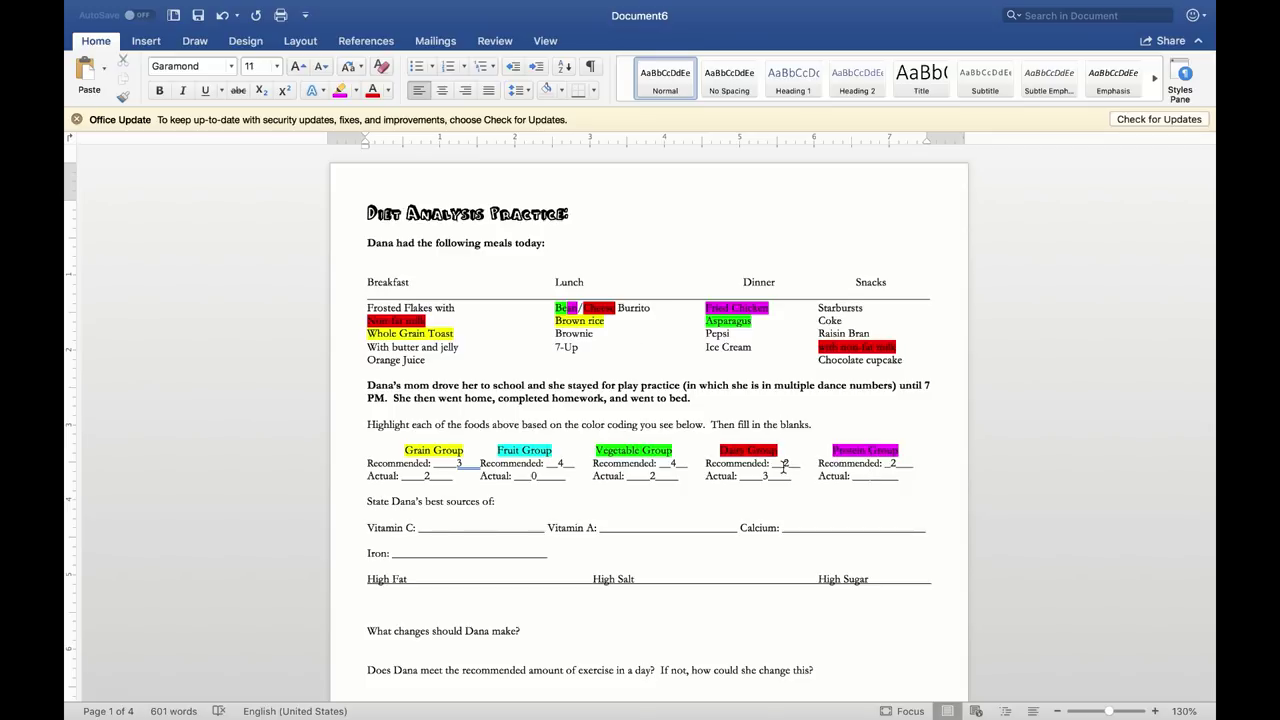
type("2")
Step: Enter "OJ" as the best source of Vitamin C and shorten the Calcium blank so it fits on the same line
left_click(471, 527)
scroll(538, 600, "down", 3)
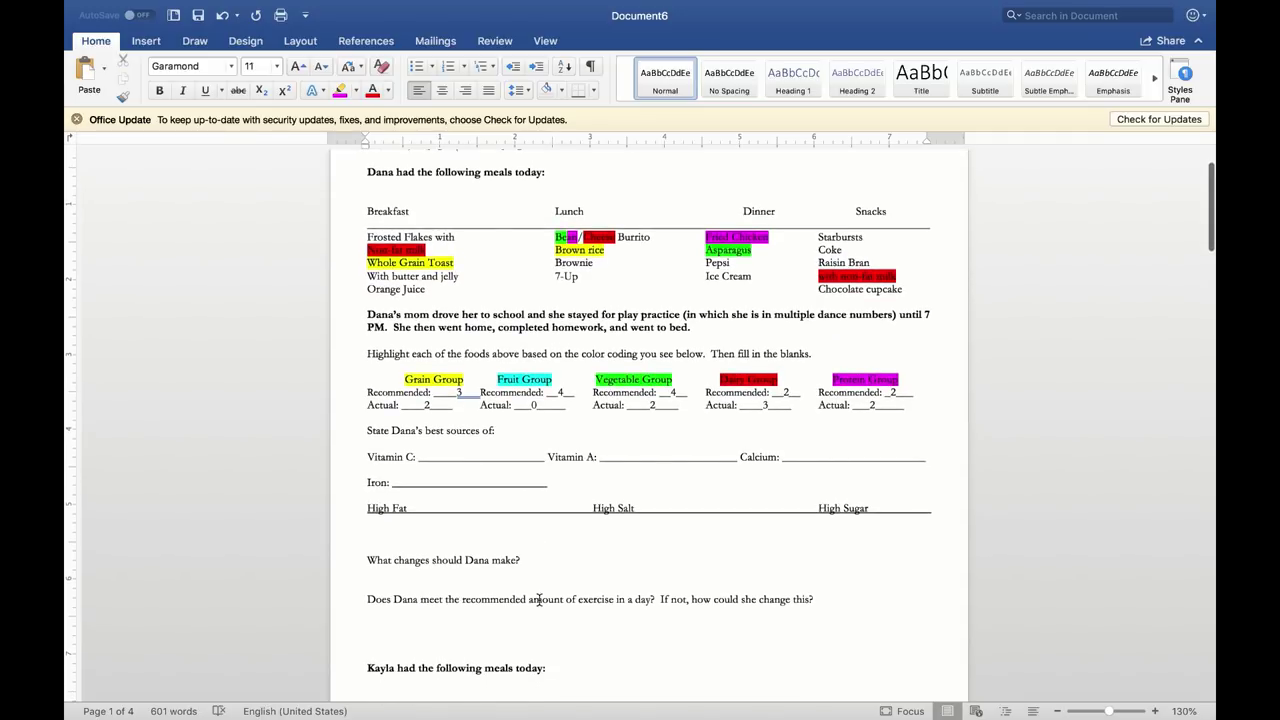
type("OJ")
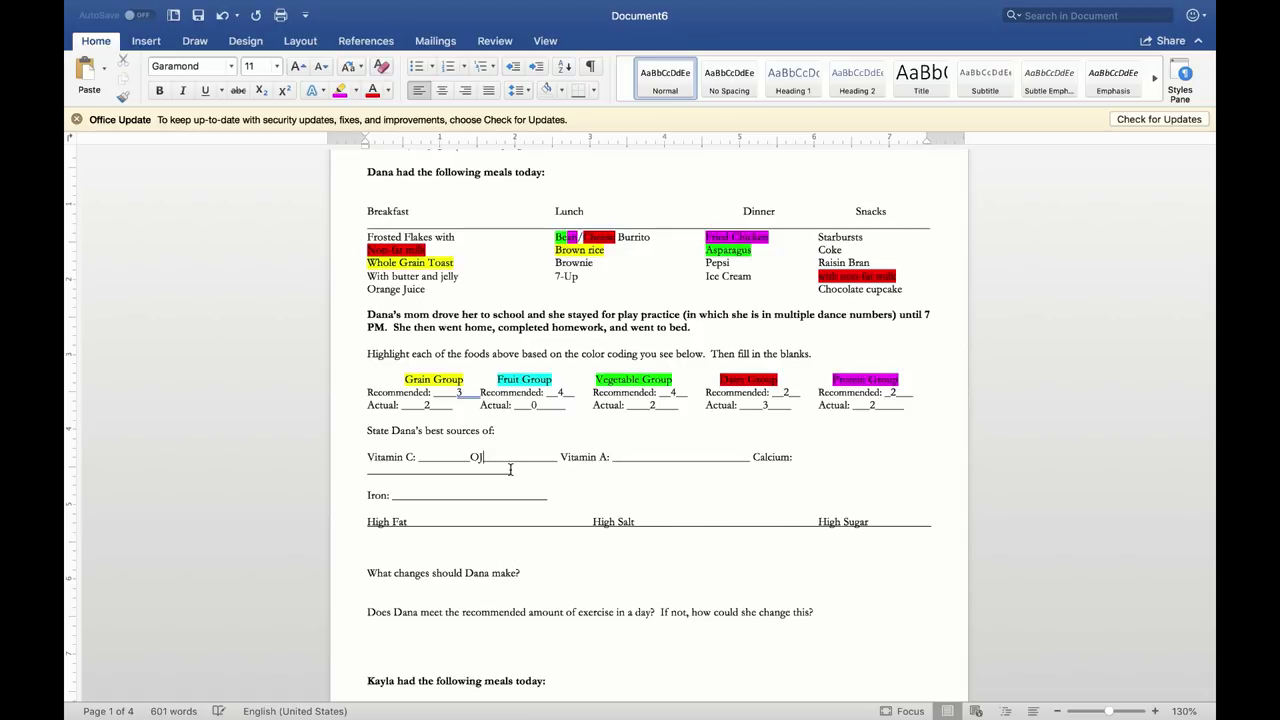
left_click_drag(509, 468, 468, 470)
key("BackSpace")
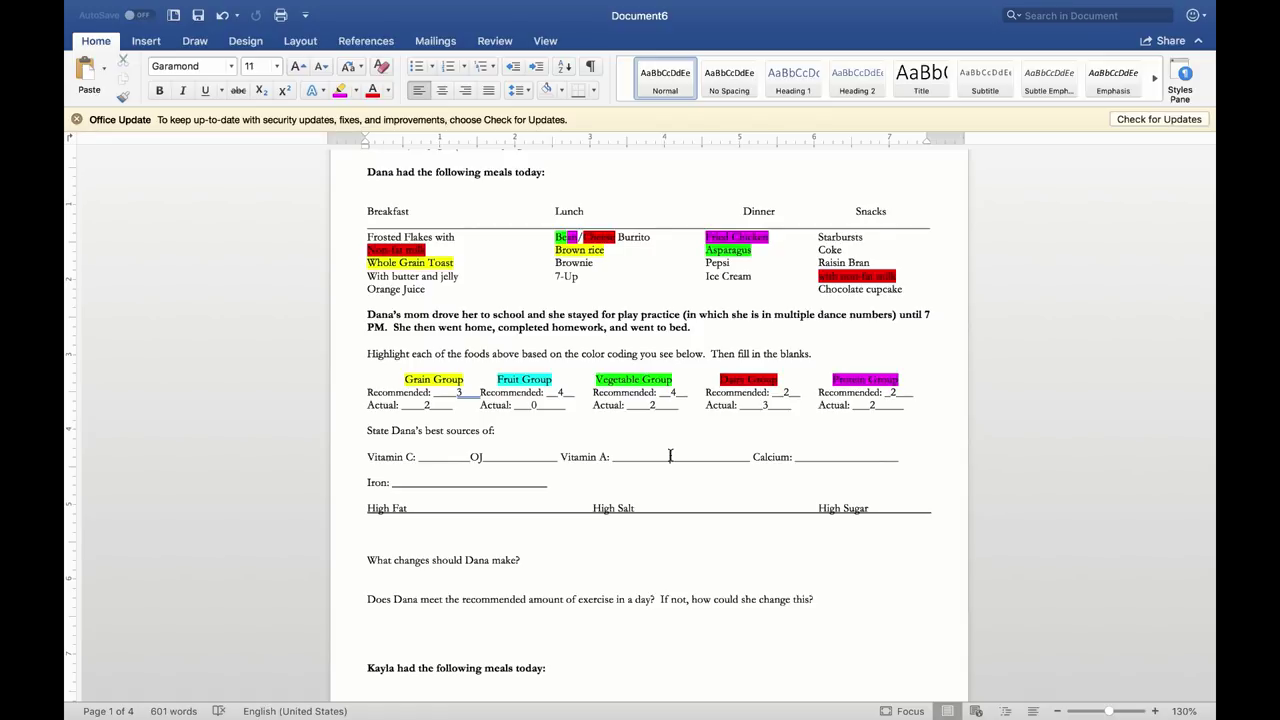
Step: Switch to Safari, search Google for "is asparagus a good source of vitamin a" and look through the results
key("super+Tab")
key("Tab")
key("super+shift+Tab")
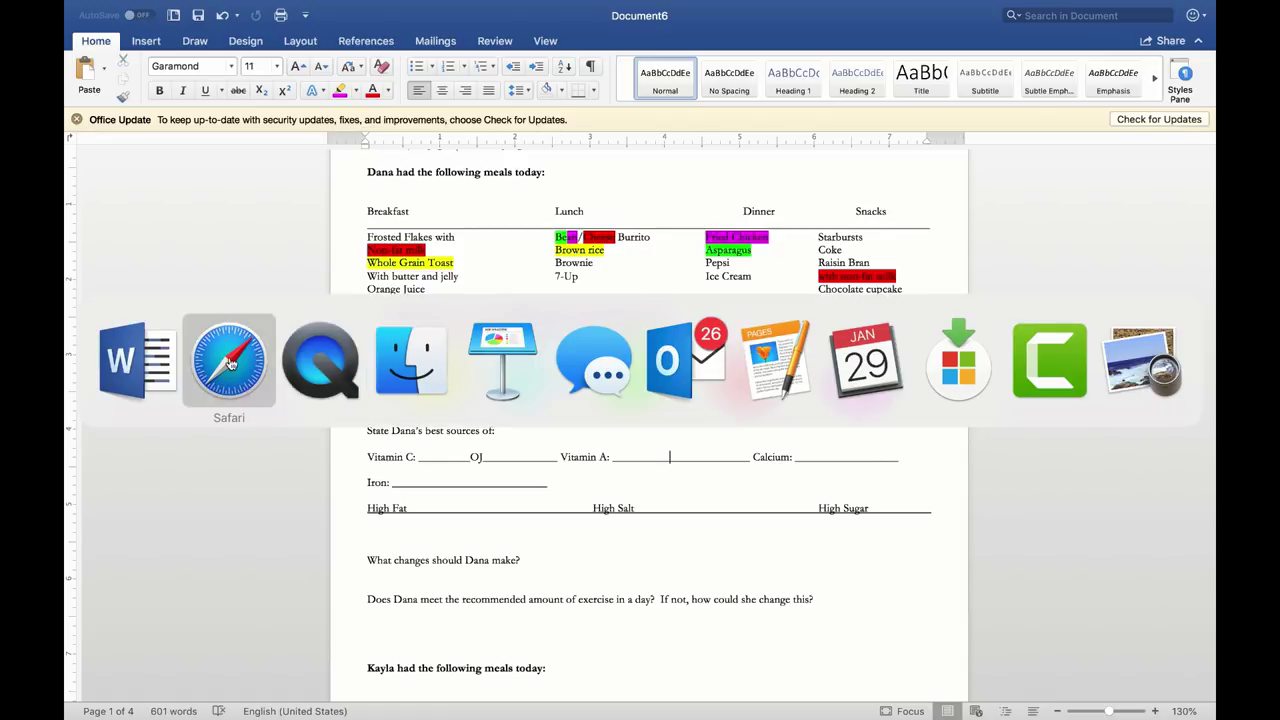
scroll(598, 250, "up", 5)
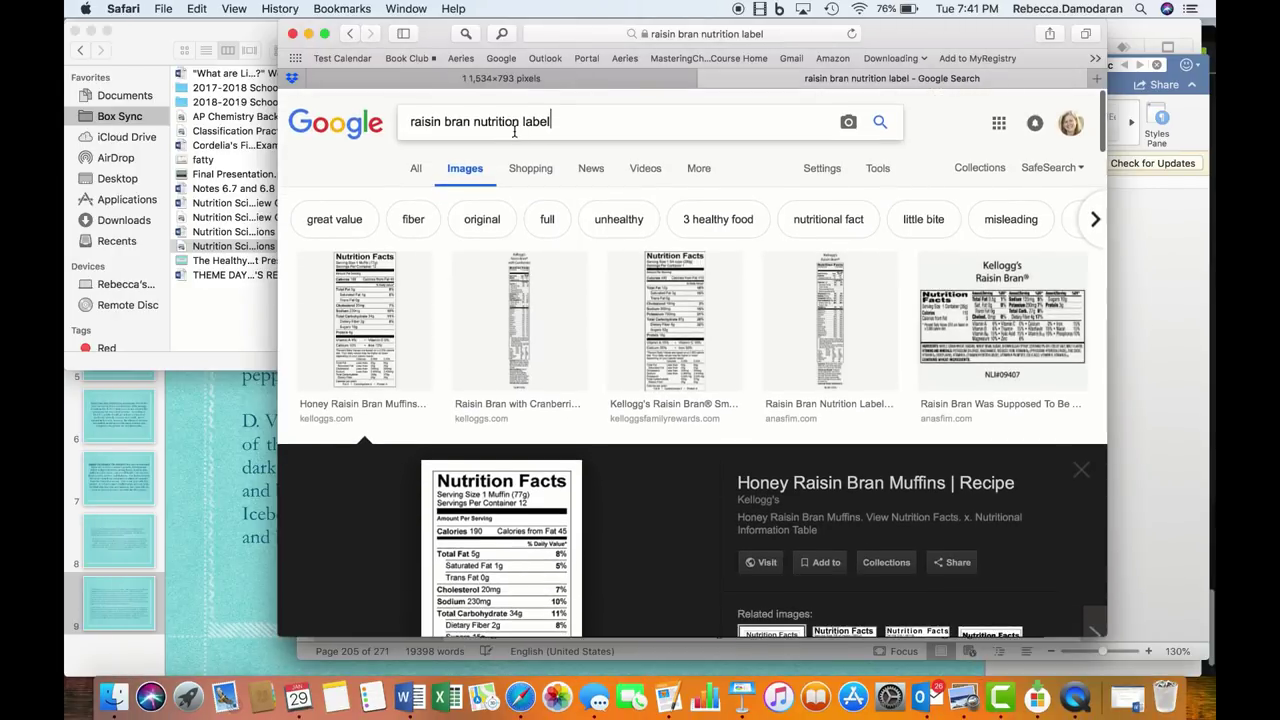
triple_click(515, 124)
type("asa")
key("BackSpace")
key("BackSpace")
key("BackSpace")
type("i")
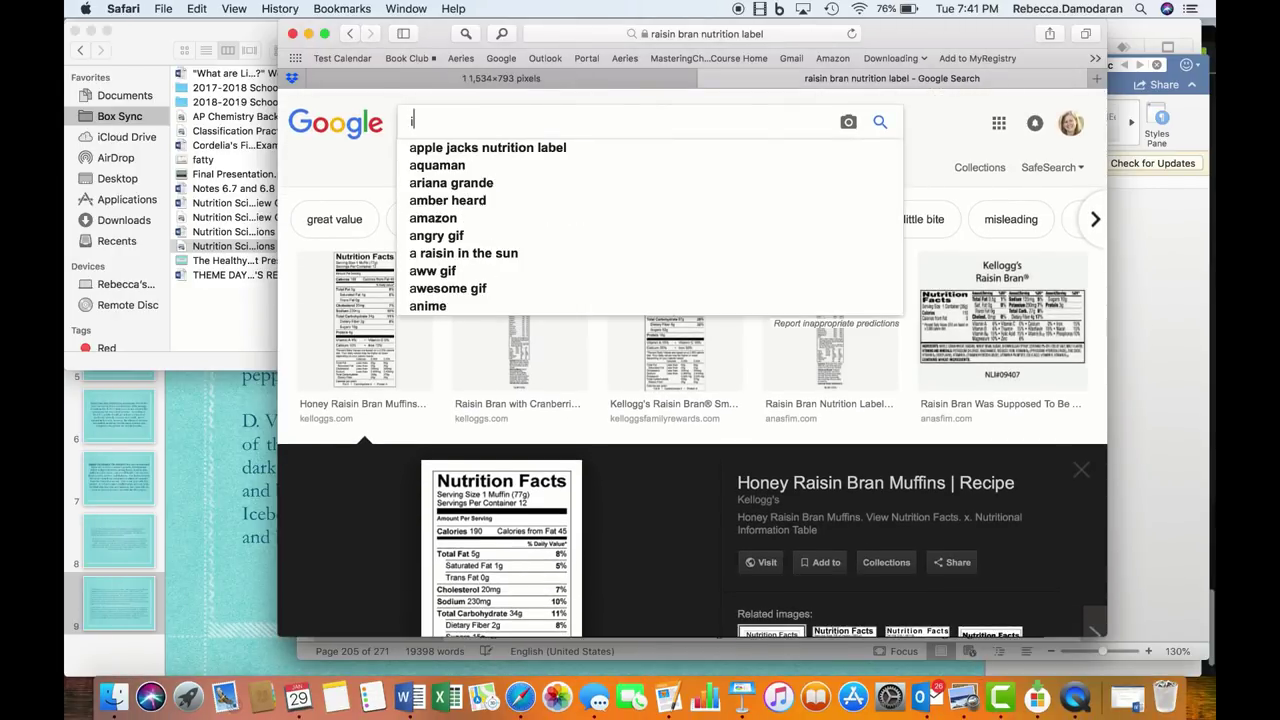
type("s asparagus a ")
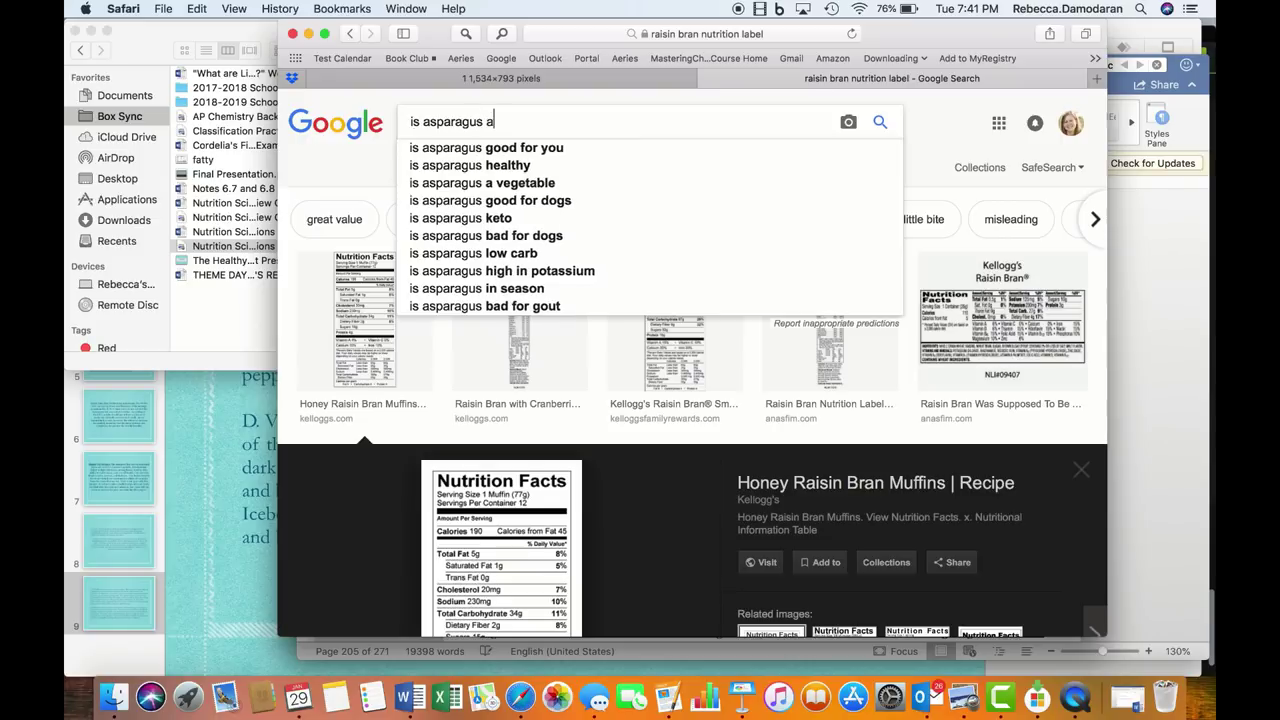
type("good source ")
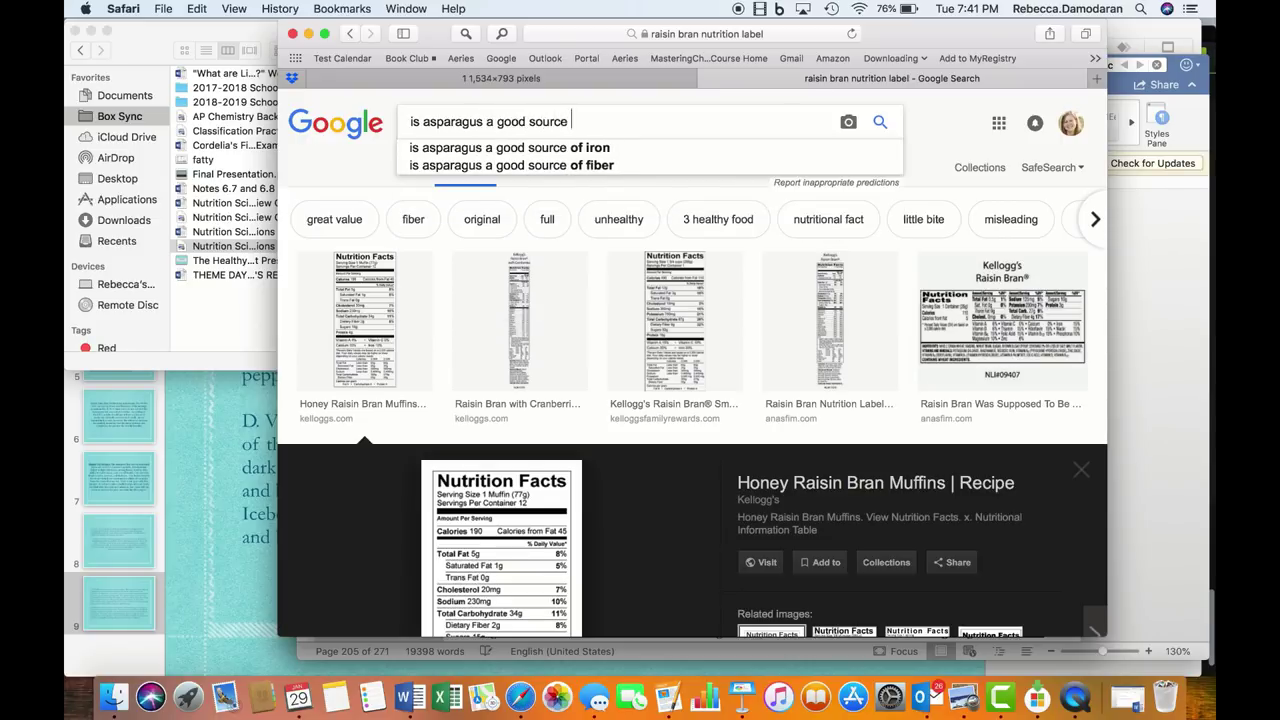
type("of vitamin a")
key("Return")
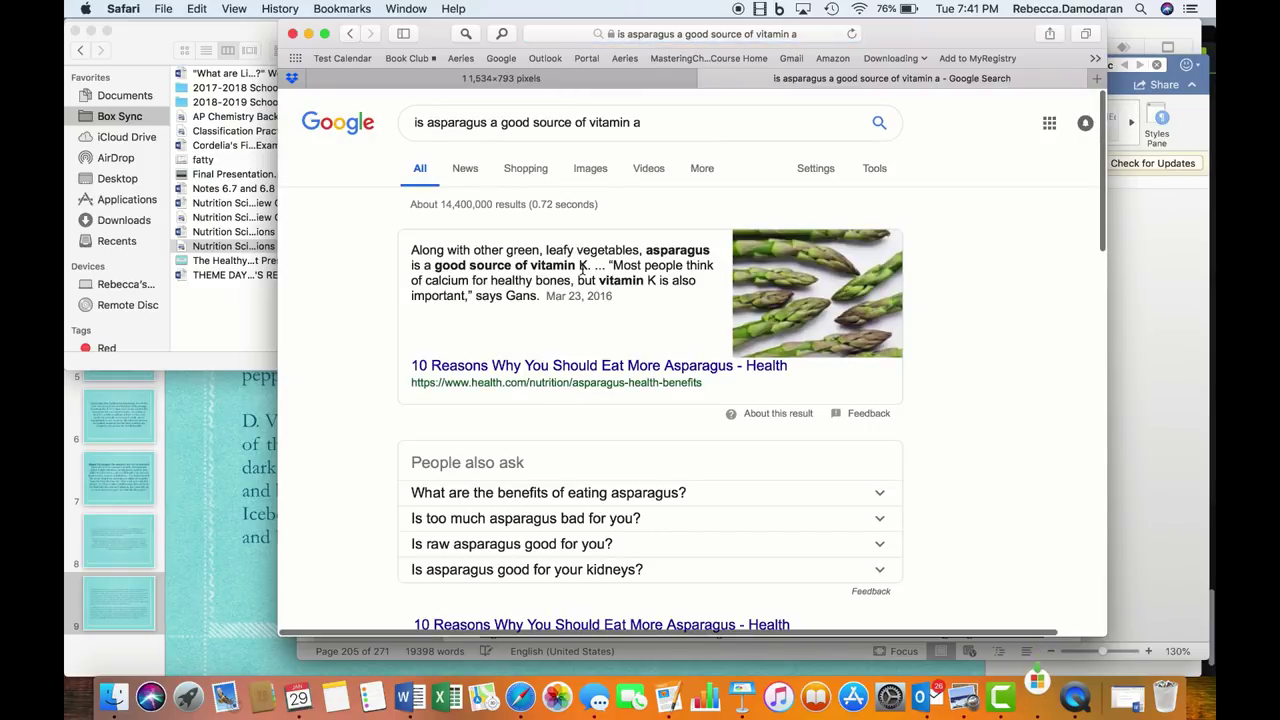
scroll(584, 346, "down", 3)
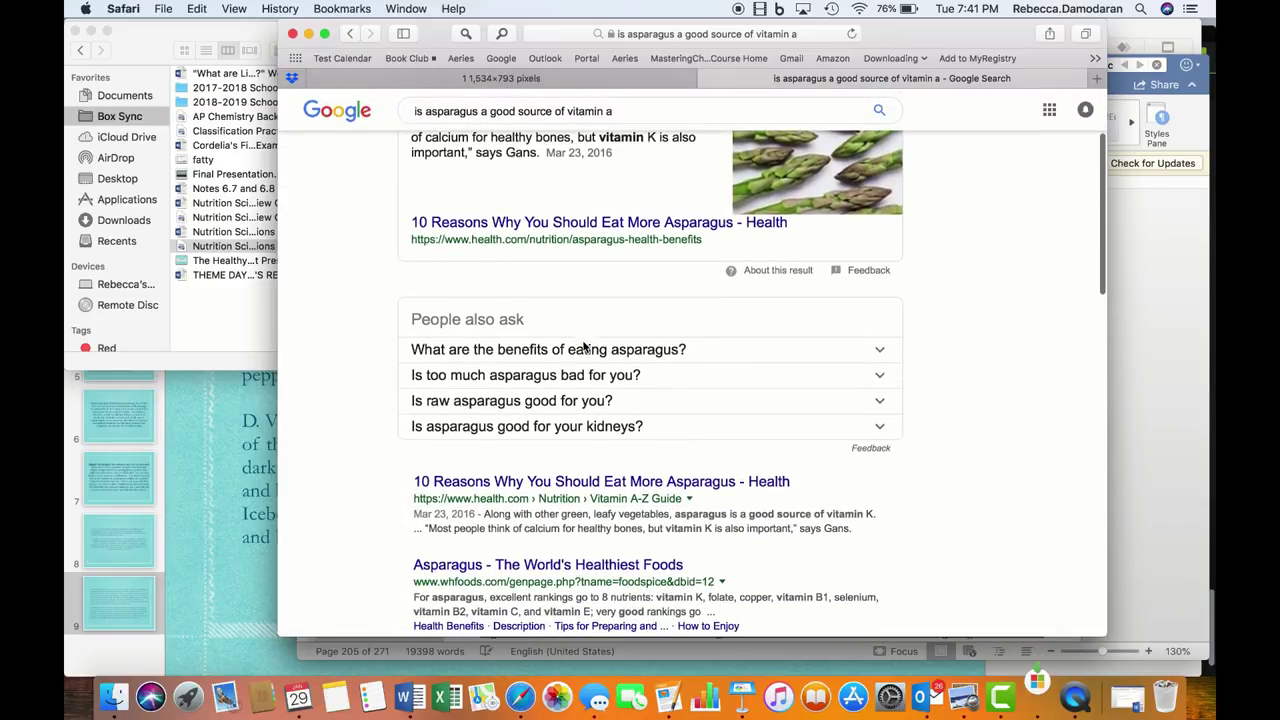
scroll(585, 346, "down", 3)
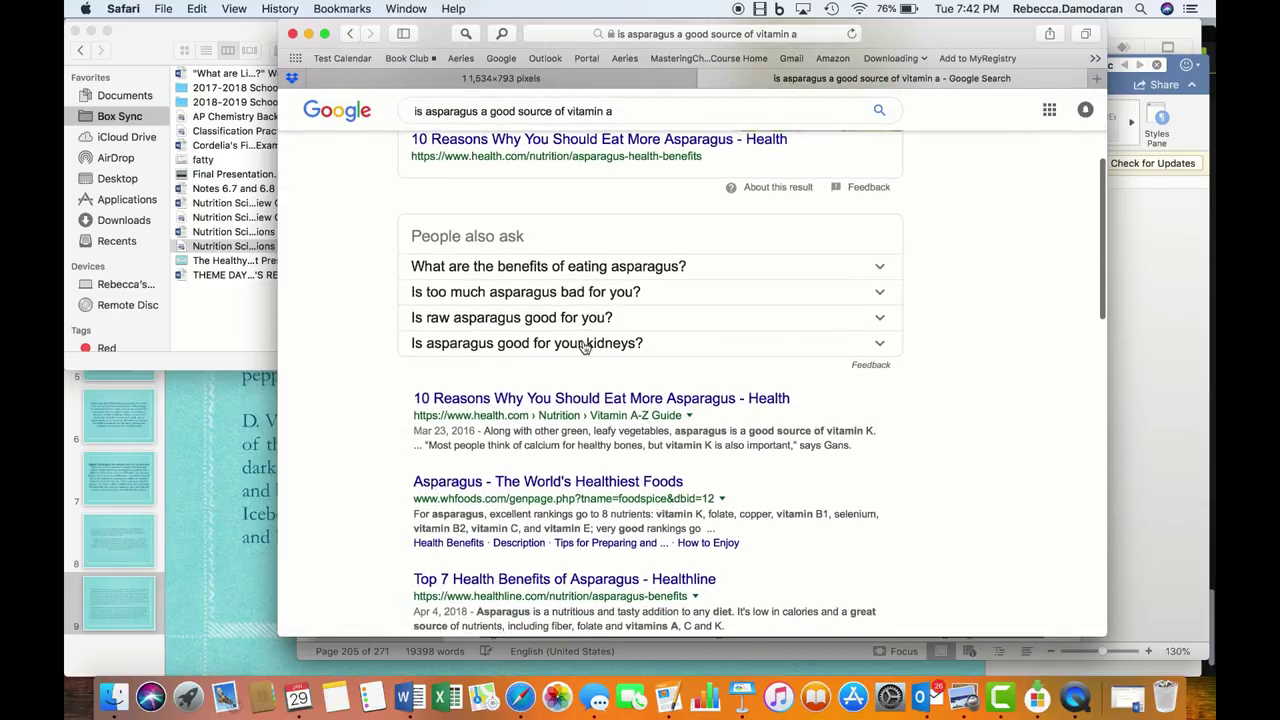
scroll(585, 346, "down", 3)
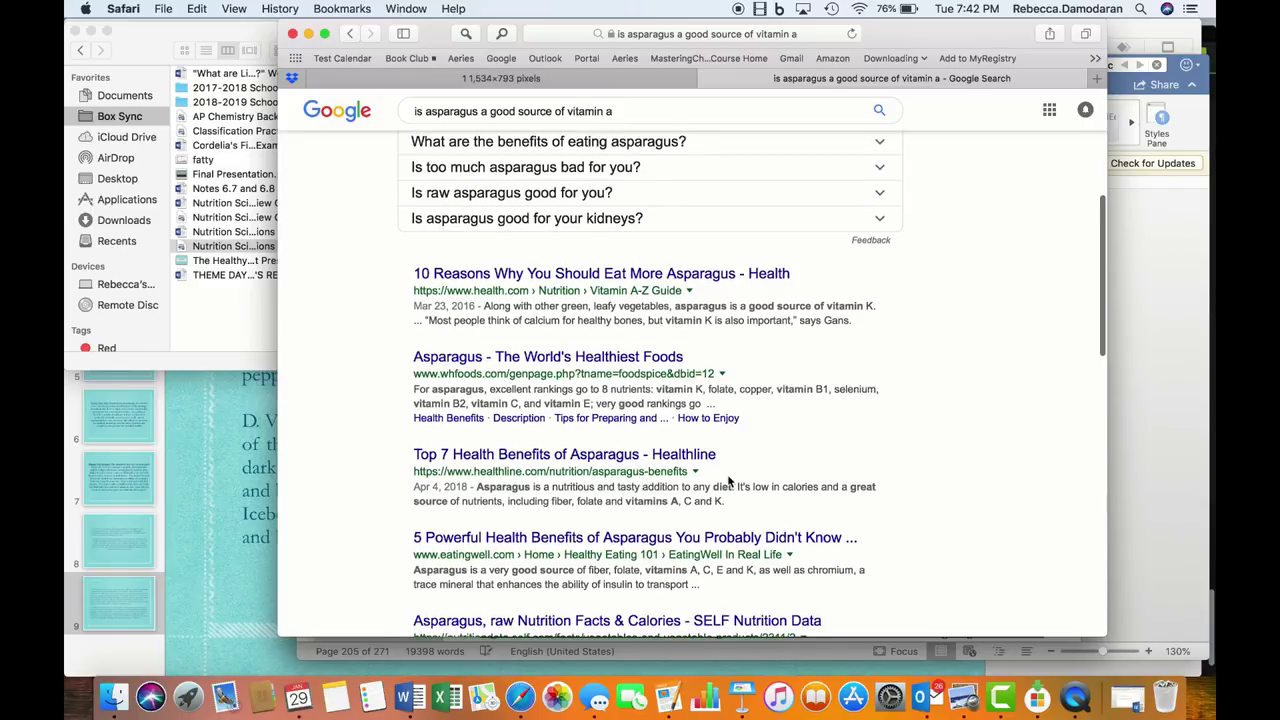
Step: Change the Google search to "is asparagus a good source of carotenoids" and run it
scroll(528, 265, "up", 8)
left_click_drag(642, 124, 590, 128)
type("carot")
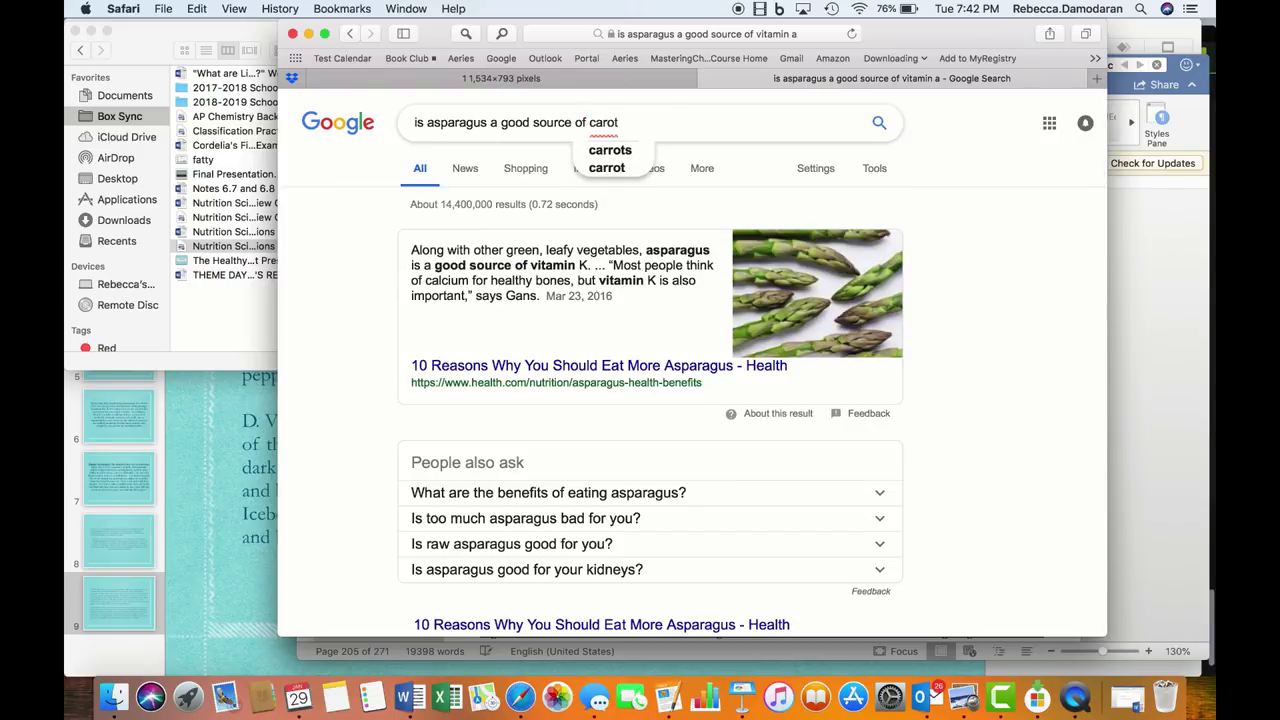
type("enoids")
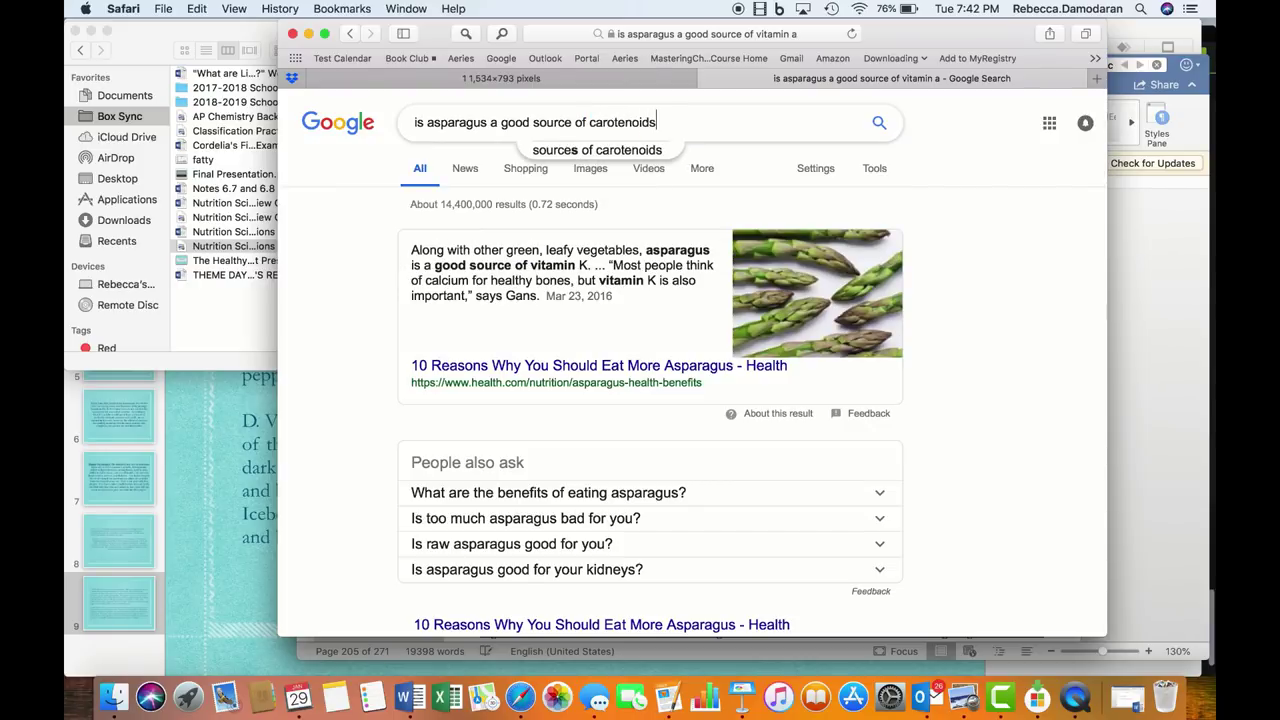
key("Return")
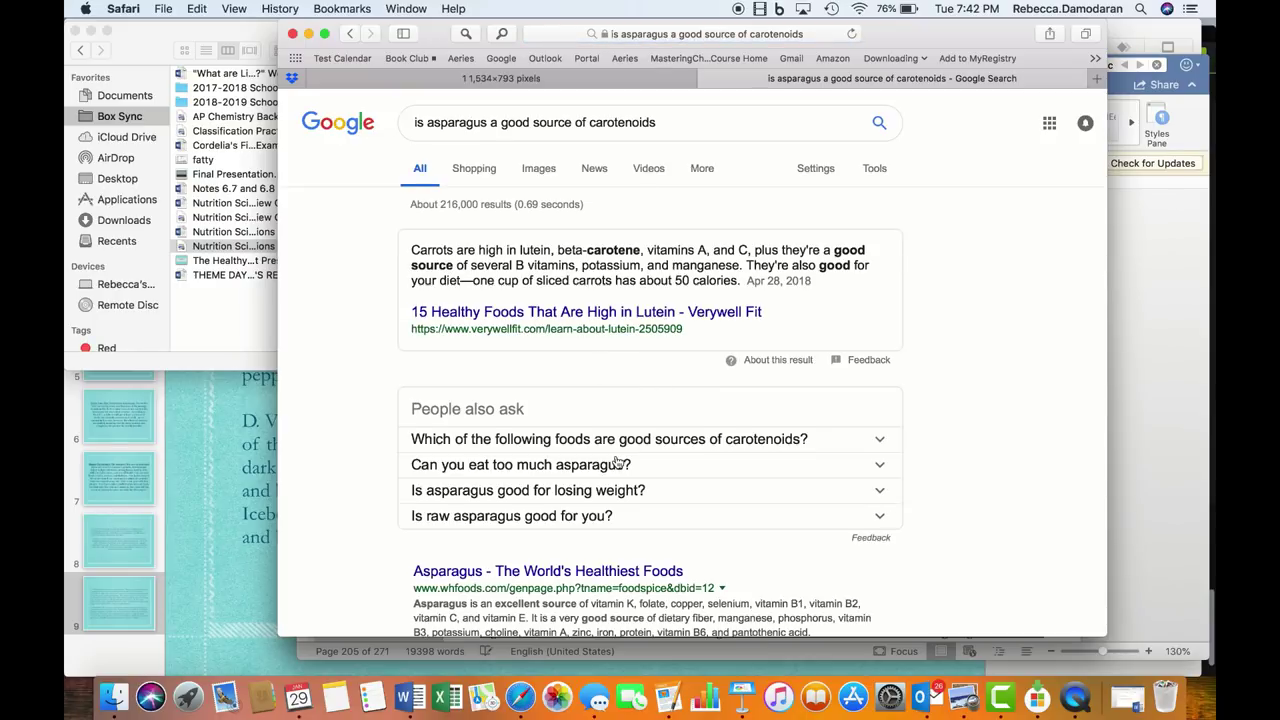
Step: Open the World's Healthiest Foods page on asparagus, find "carot" on it and examine the nutrient tables
scroll(617, 461, "down", 3)
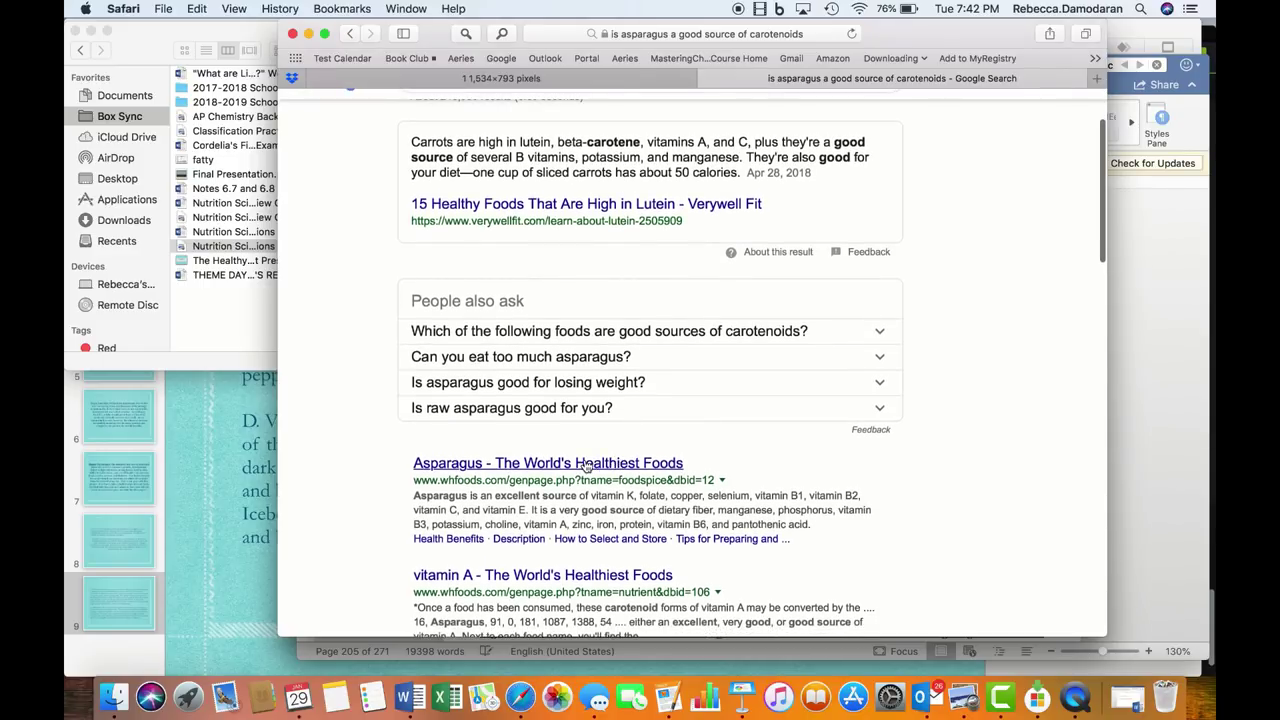
left_click(582, 466)
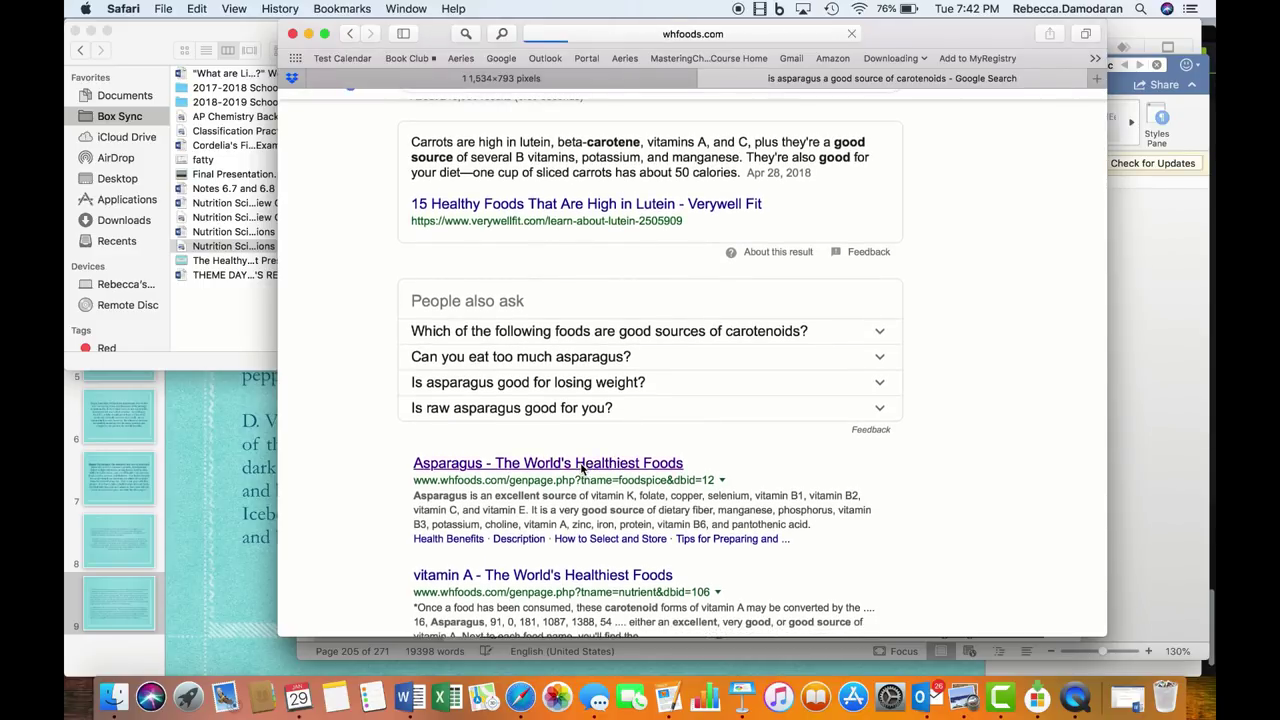
key("super+f")
type("carot")
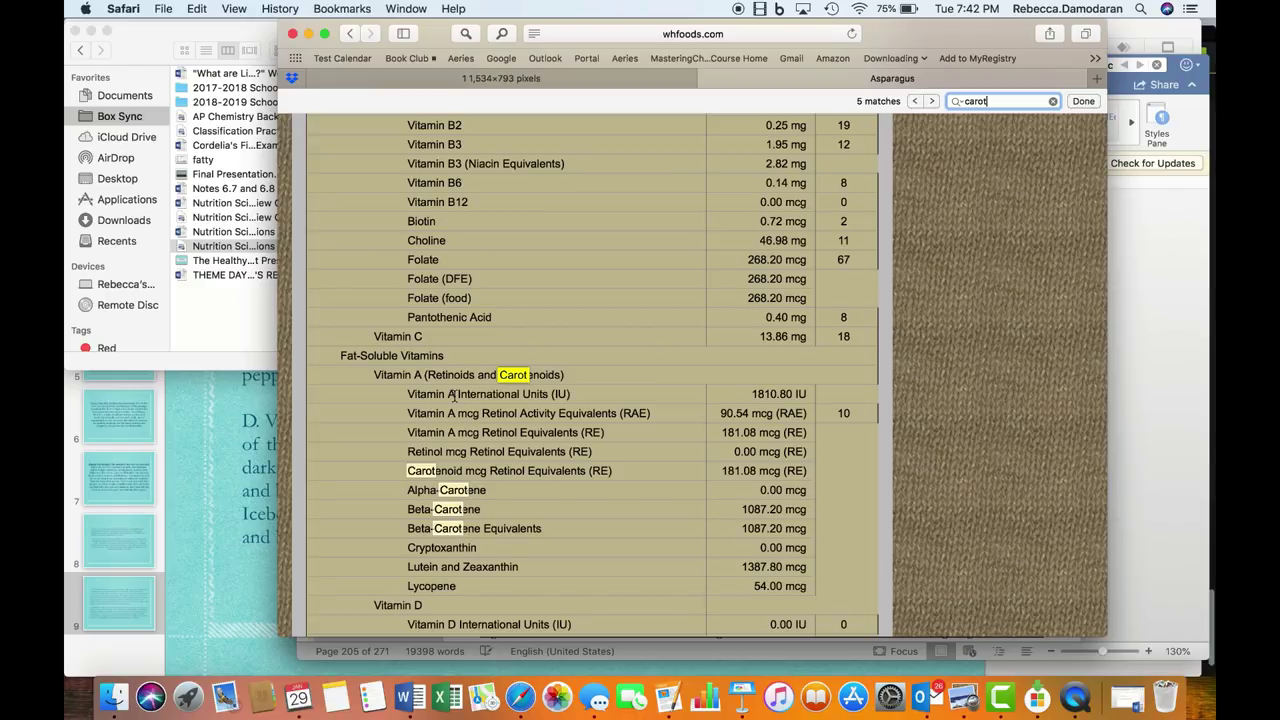
scroll(452, 396, "up", 10)
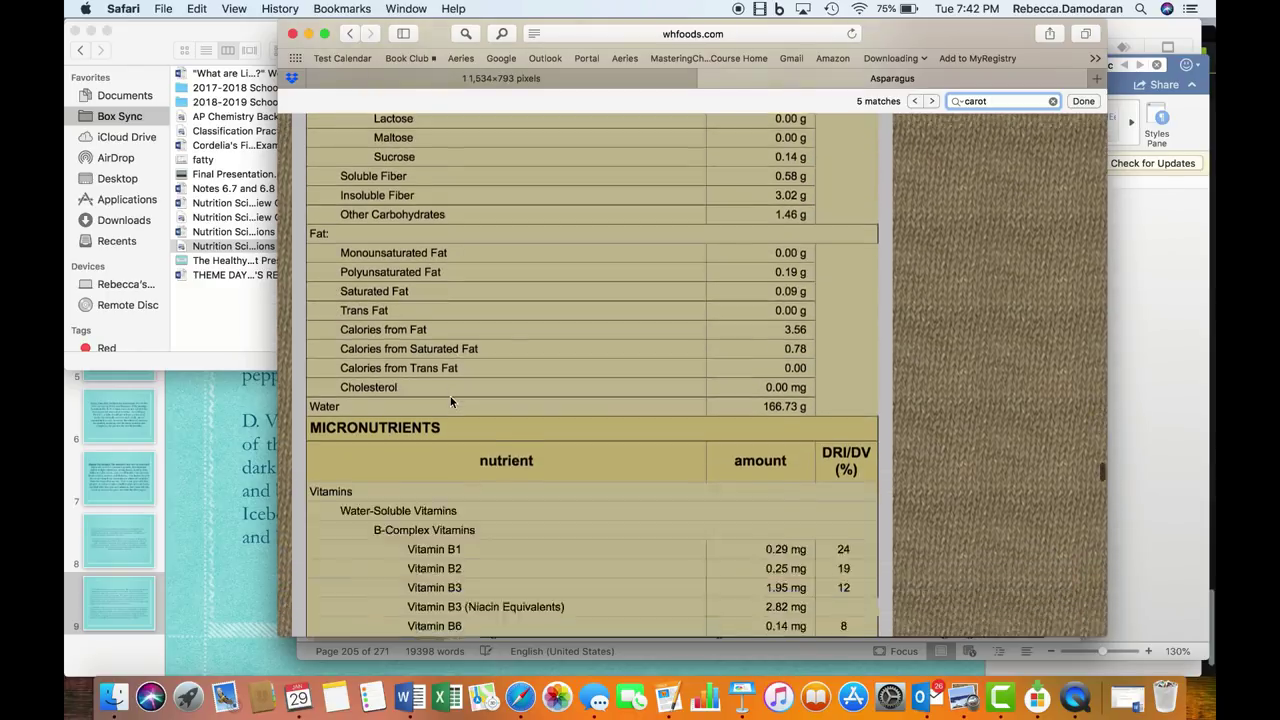
scroll(450, 401, "down", 5)
scroll(450, 396, "up", 15)
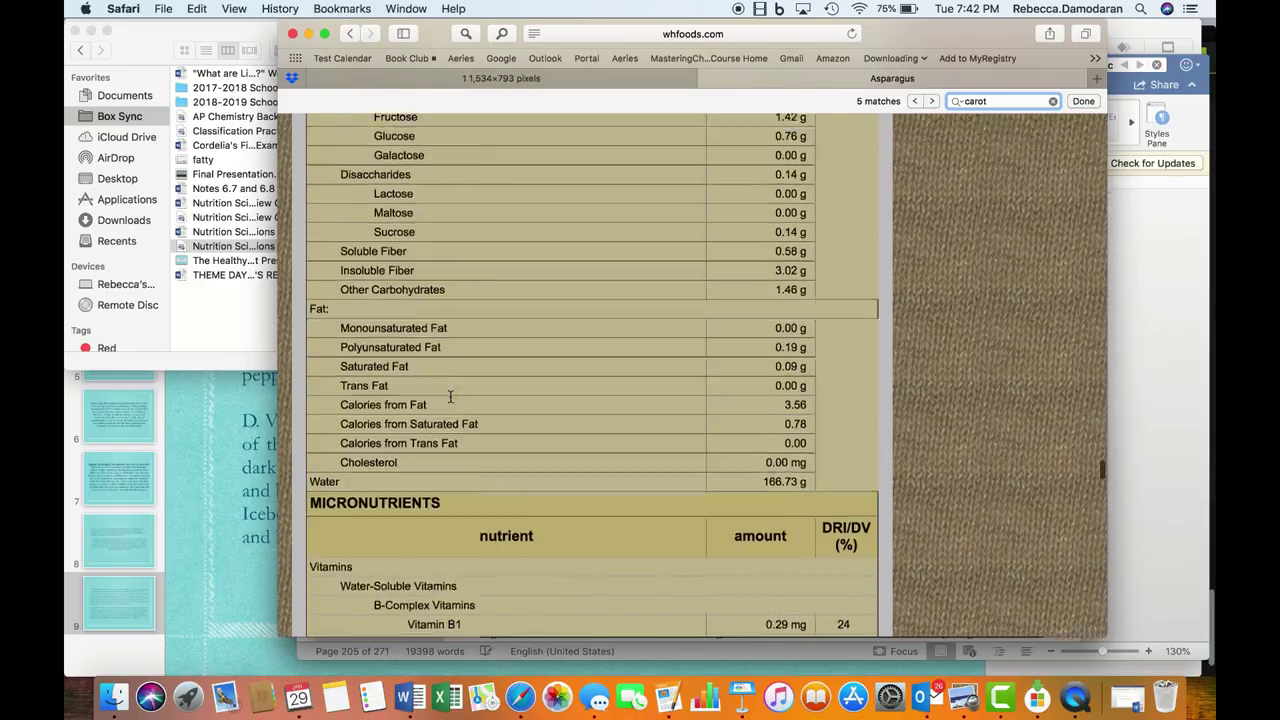
scroll(451, 401, "down", 10)
scroll(451, 401, "down", 9)
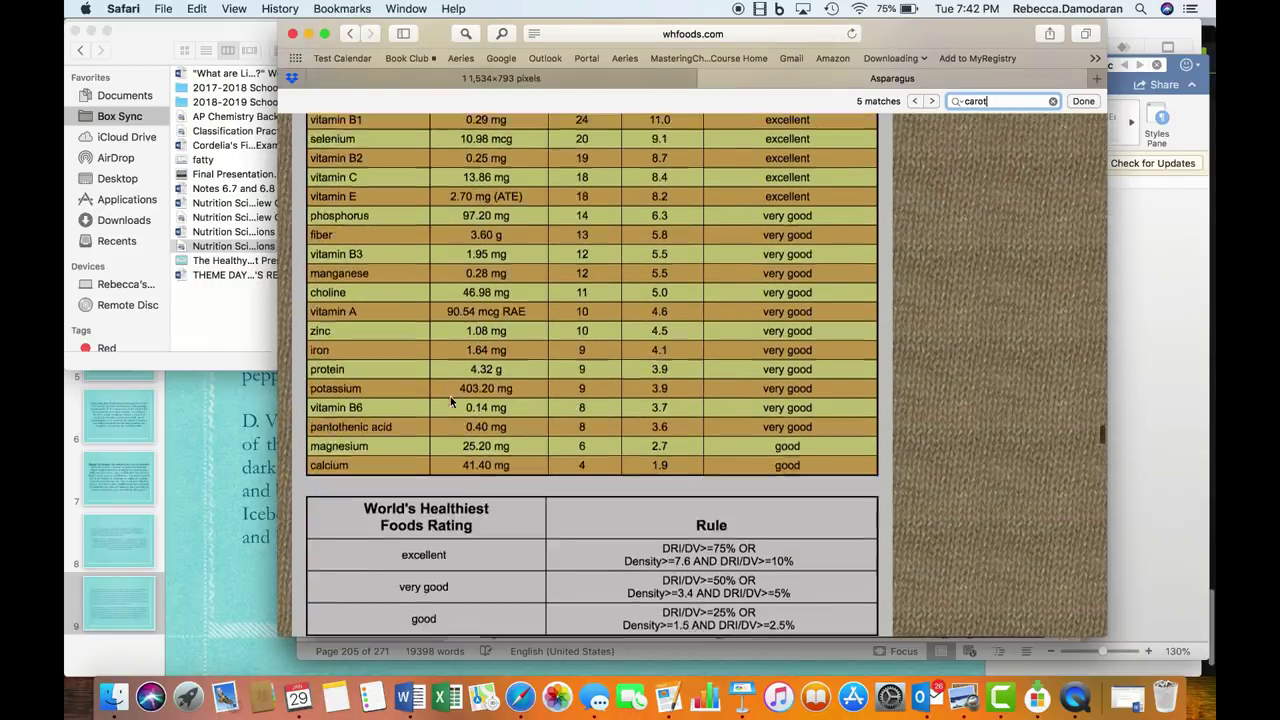
scroll(451, 401, "down", 15)
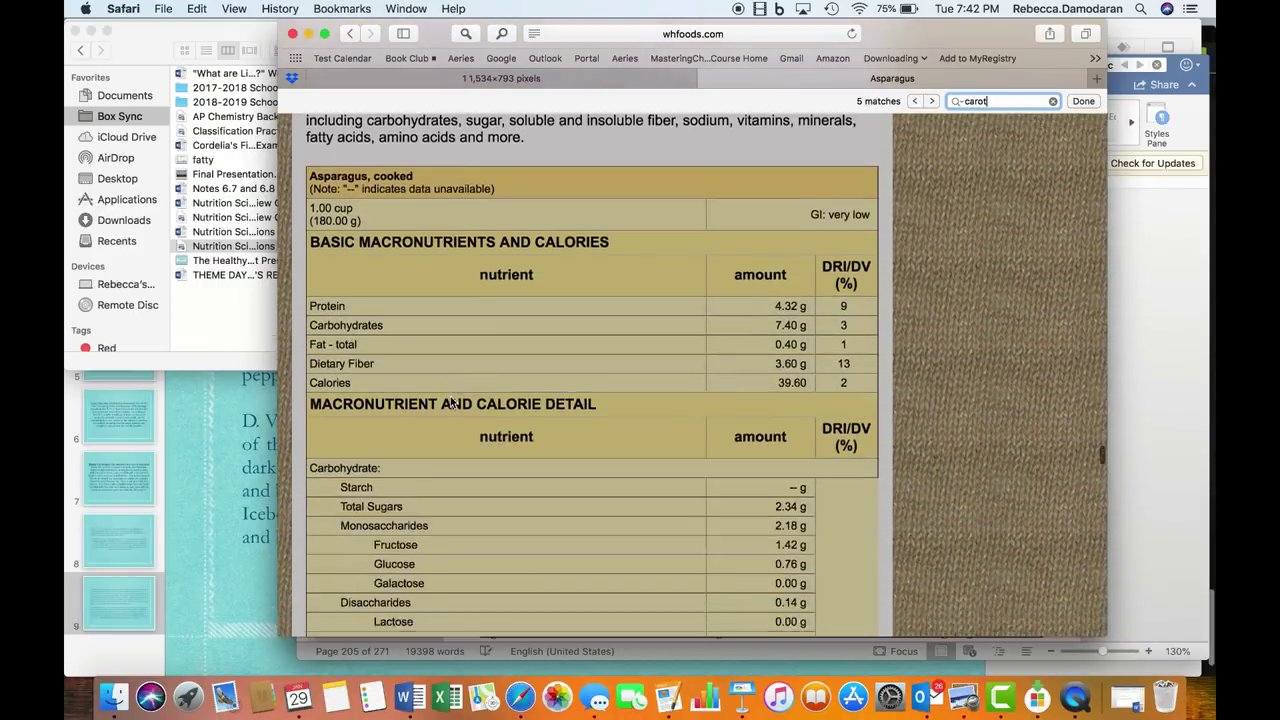
Step: Return to the Word worksheet and enter None for Dana's Vitamin A source, milk for Calcium and beans for Iron
key("super+Tab")
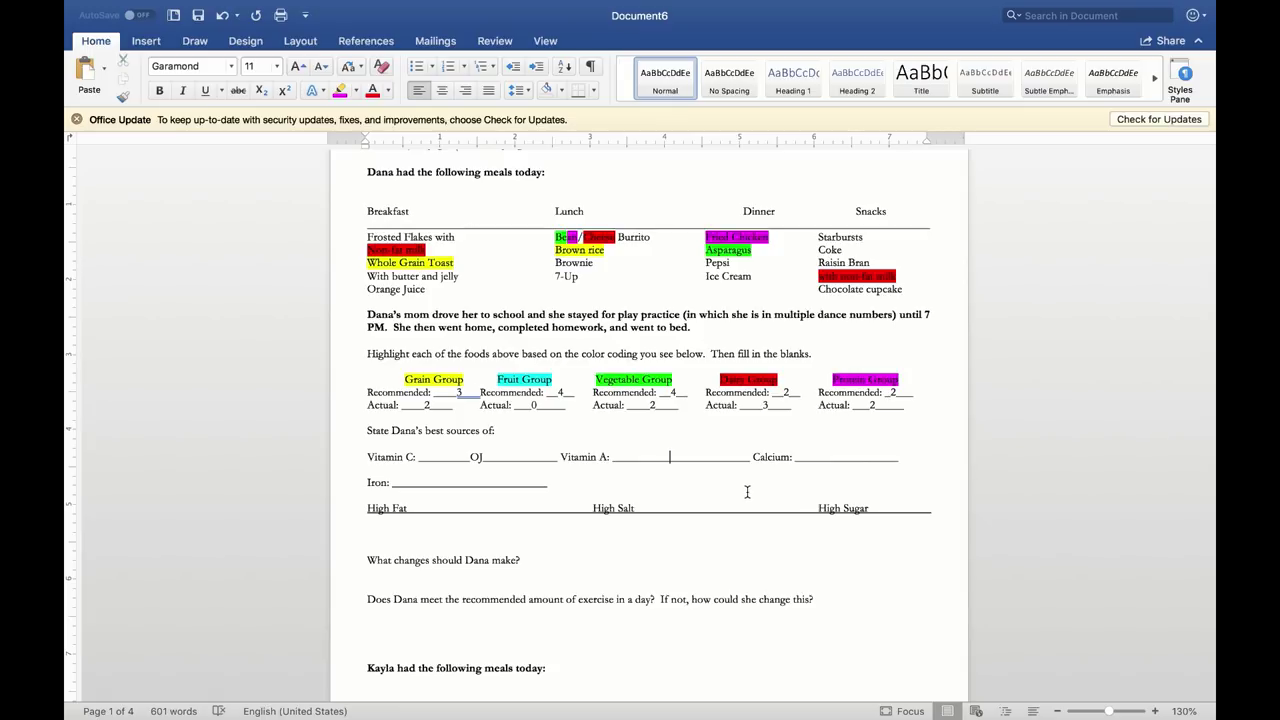
type("None___")
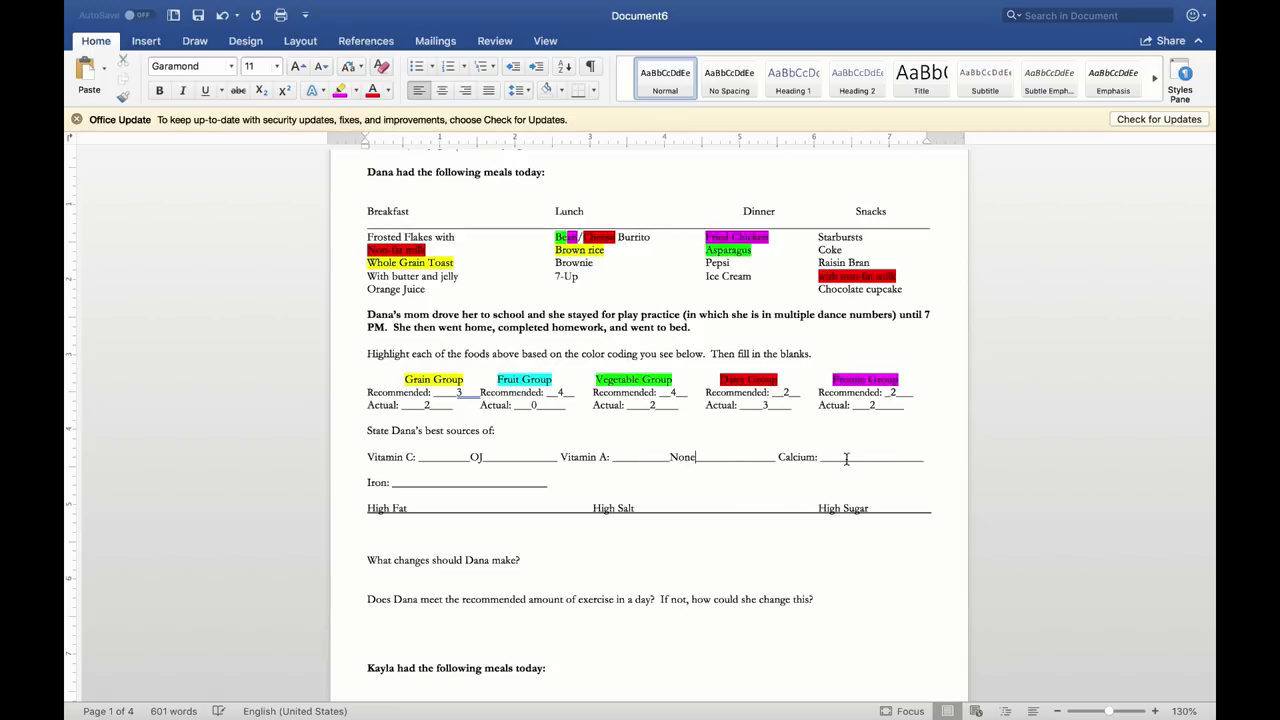
left_click_drag(855, 457, 899, 459)
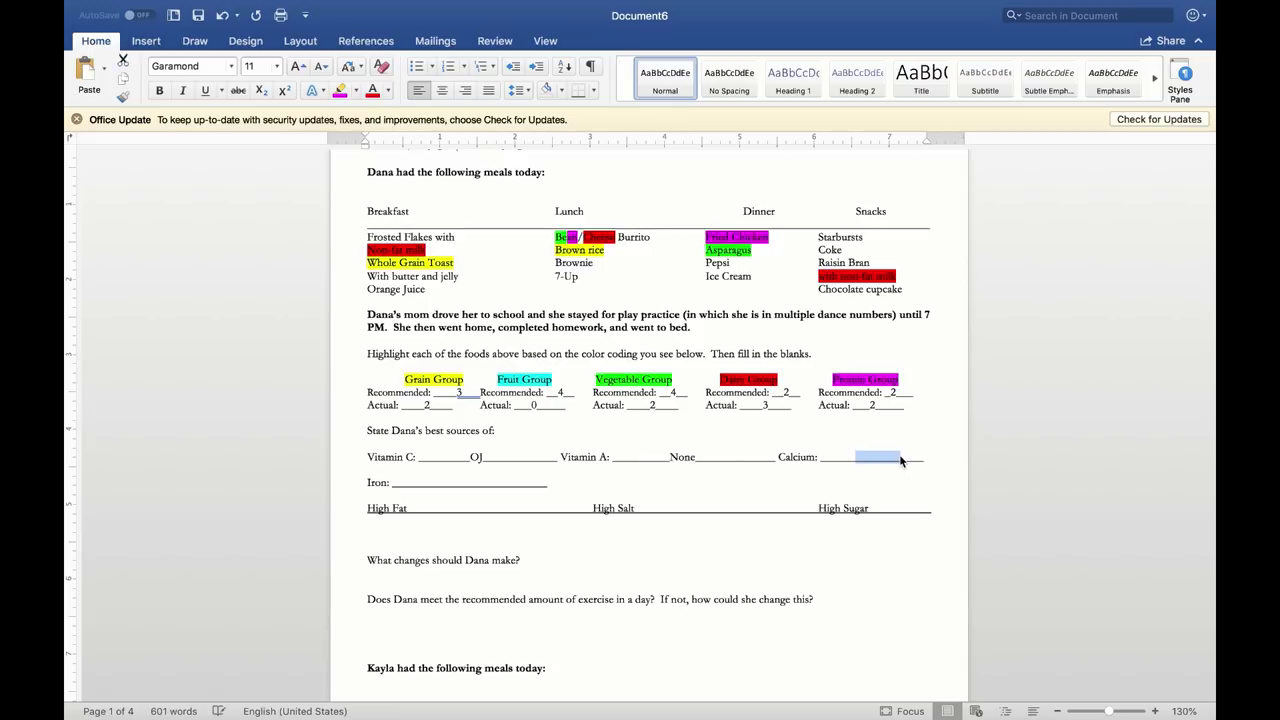
type("milk")
left_click(446, 482)
type("beans")
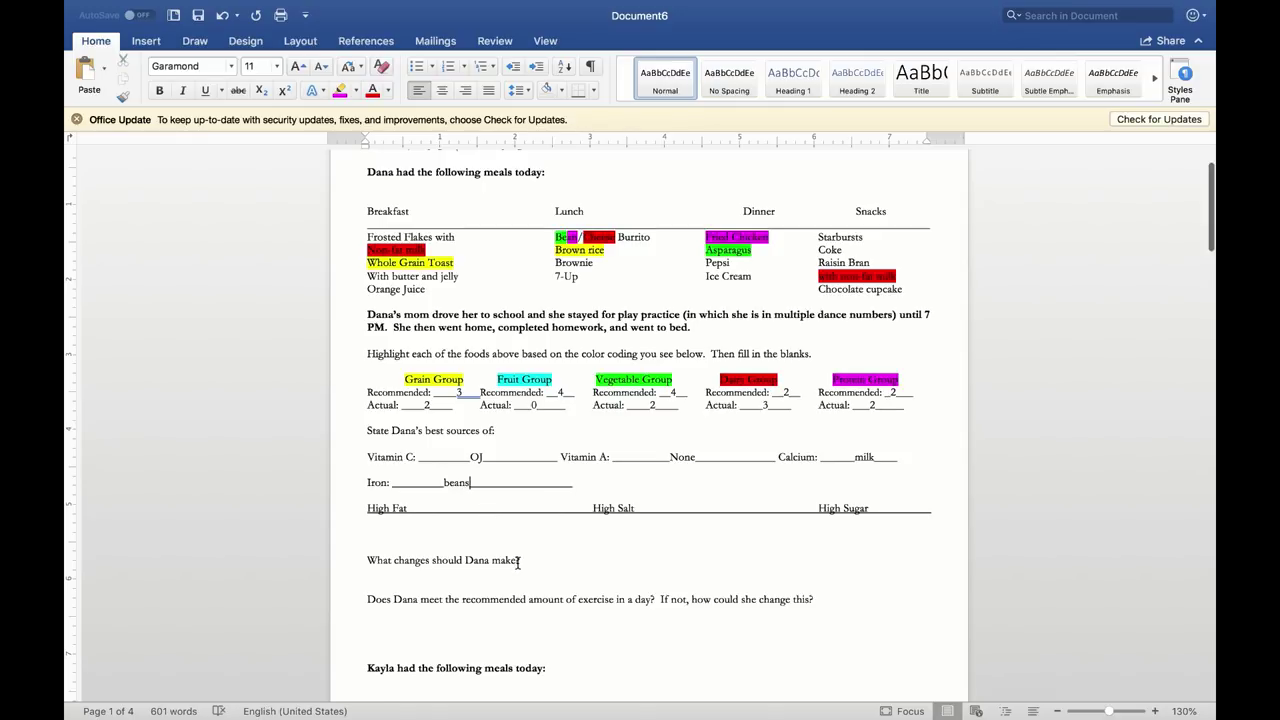
Step: List Brownie, Fried chicken, Ice cream and Chocolate cupcake on separate, non-underlined lines under Dana's High Fat heading
scroll(517, 563, "up", 1)
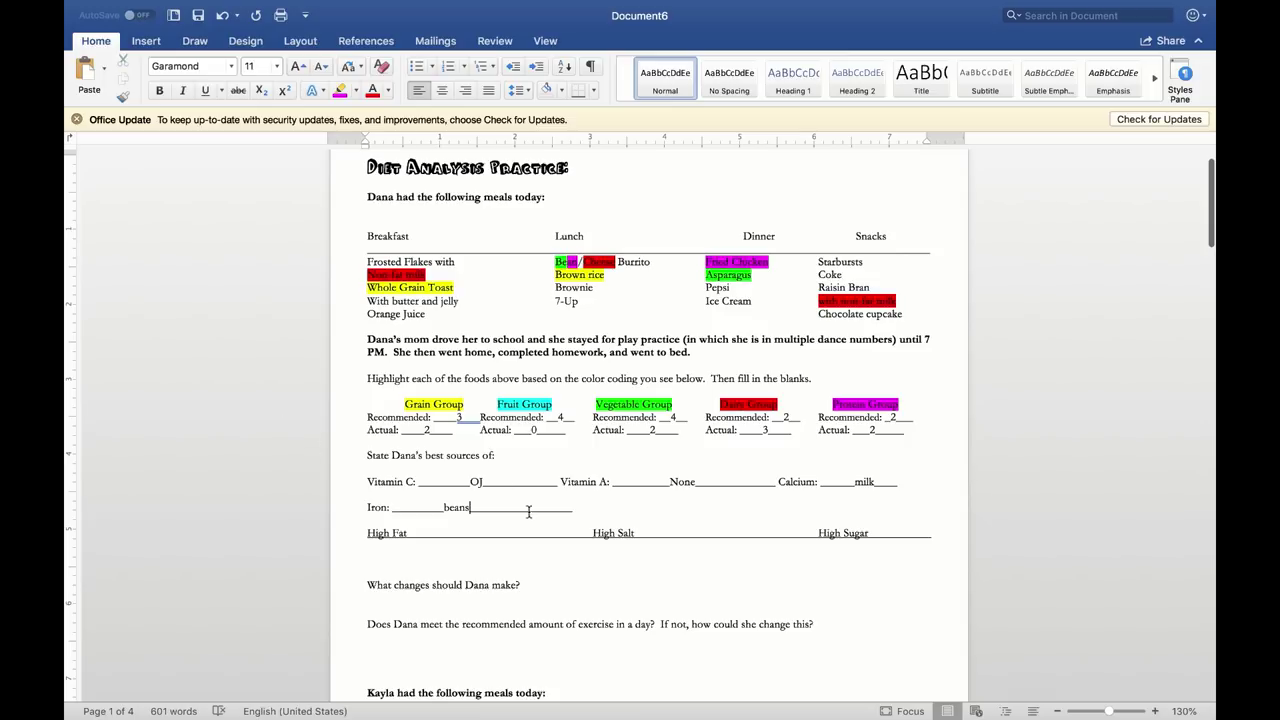
left_click(385, 551)
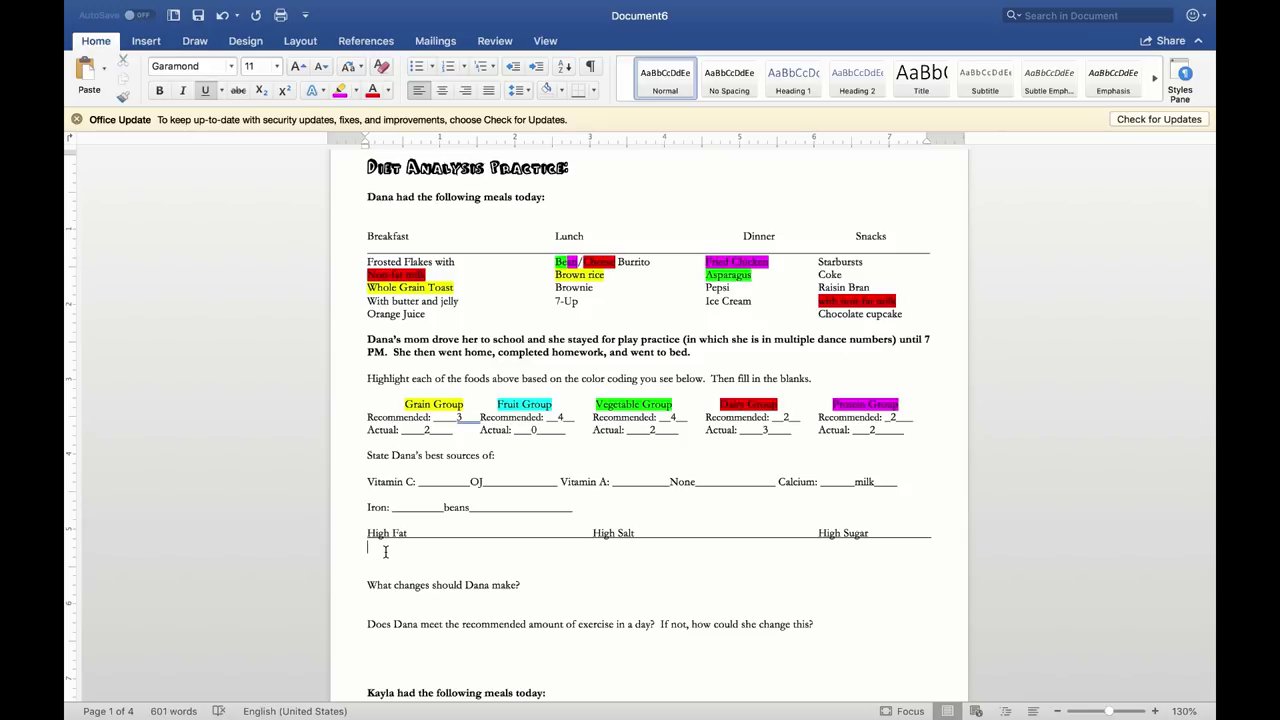
type("b")
key("super+u")
type("o")
key("BackSpace")
type("rownie")
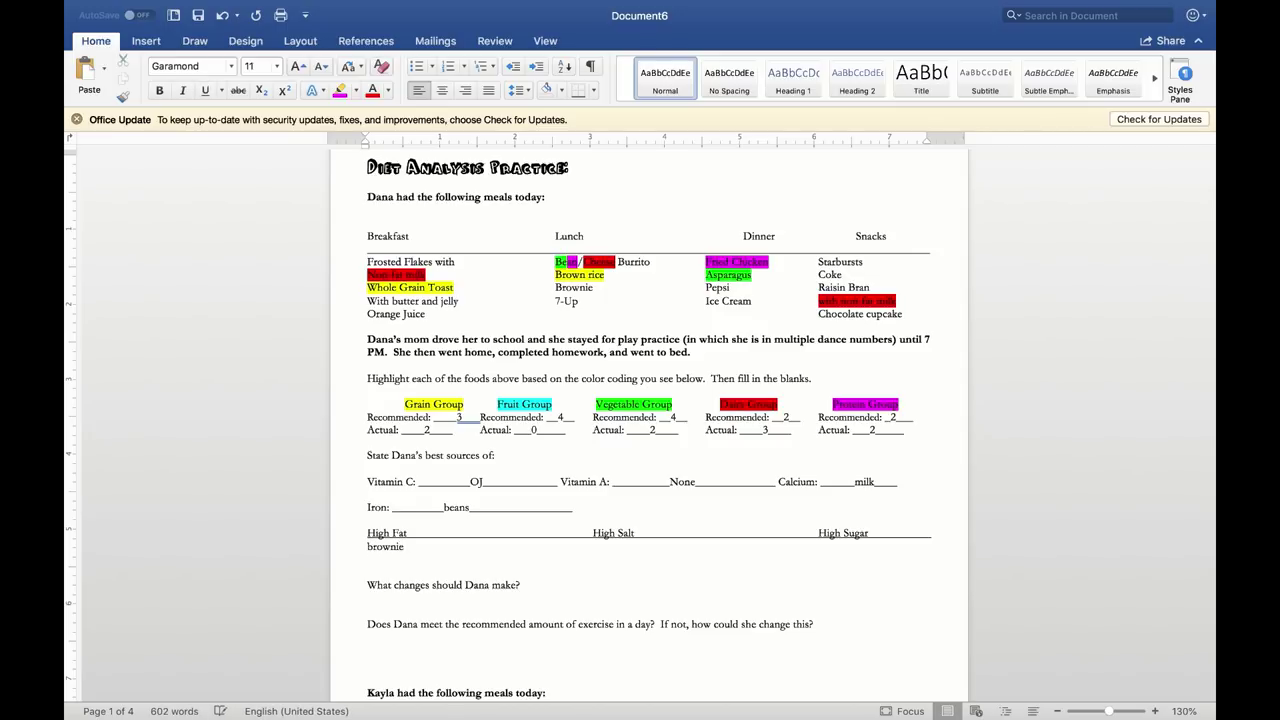
key("Return")
type("f")
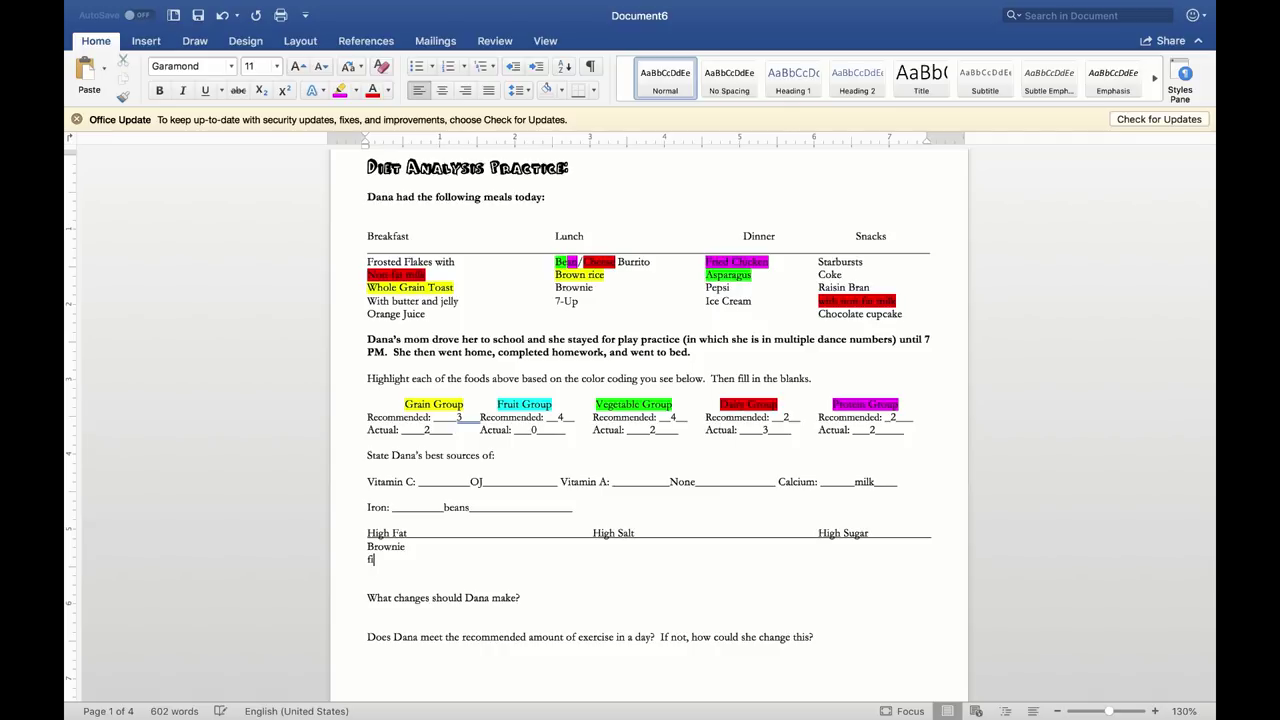
type("ried chicken")
key("Return")
type("ice cream")
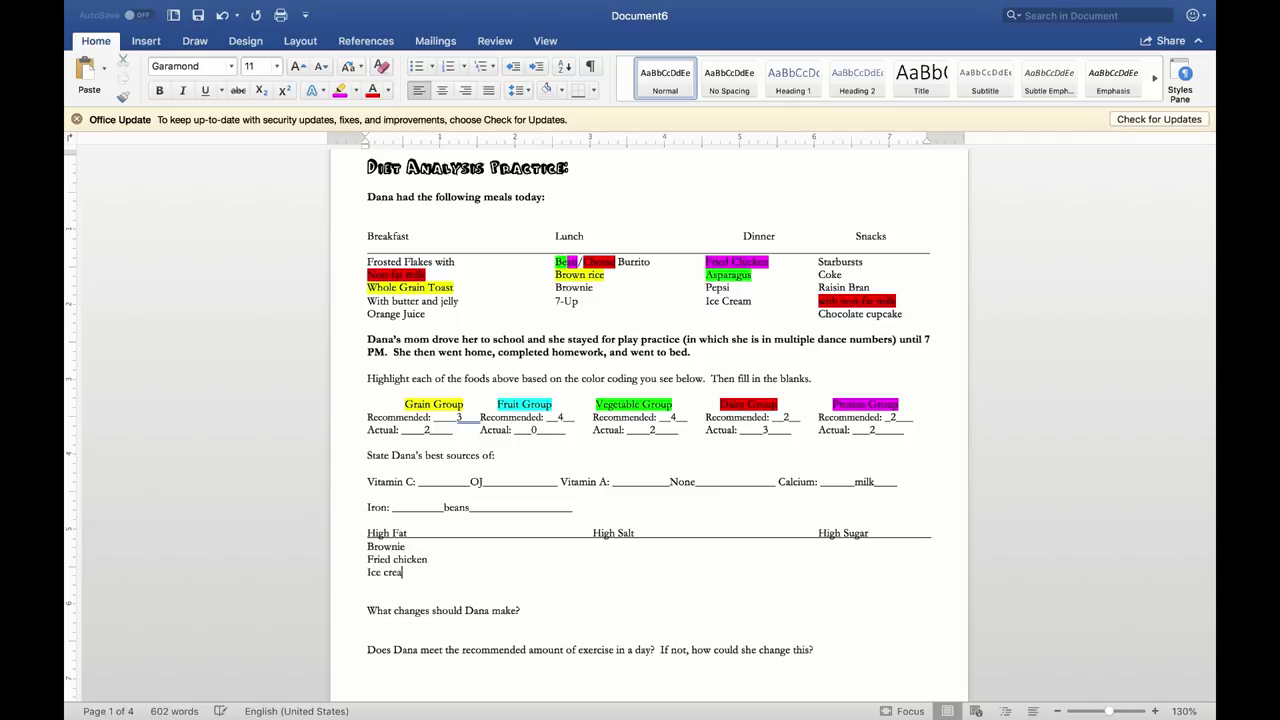
key("Return")
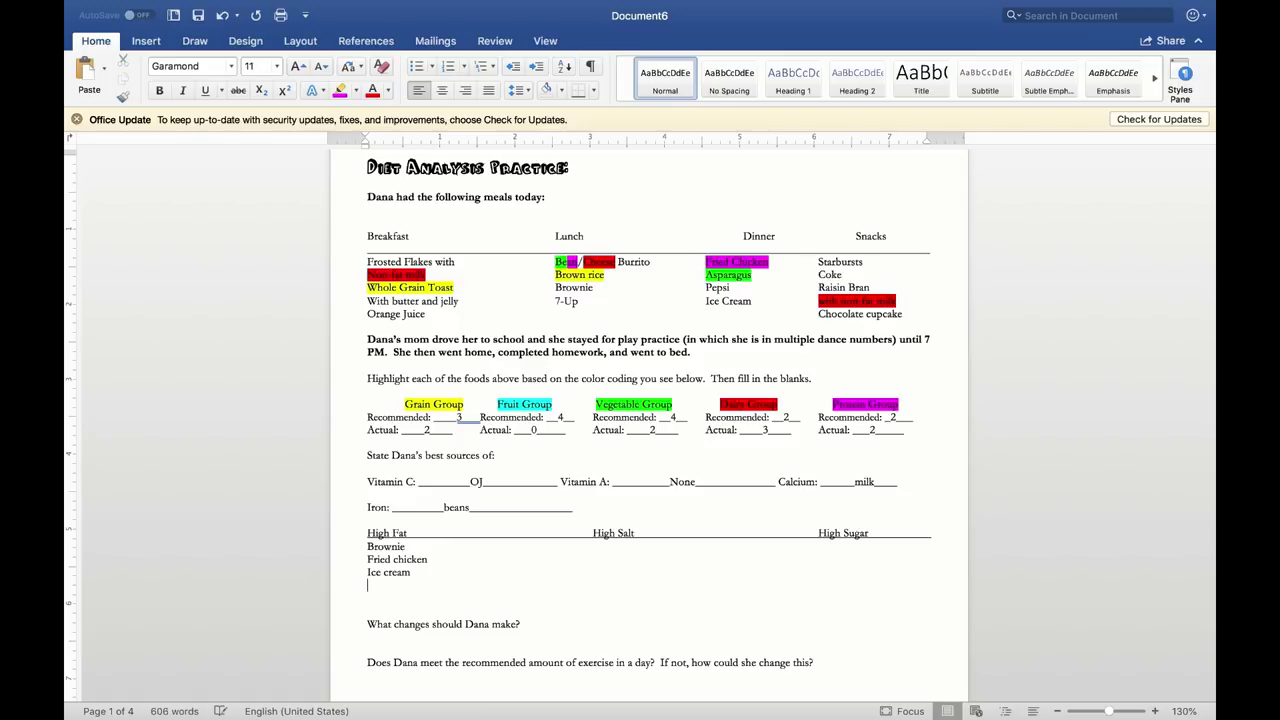
type("chocolate cupcake")
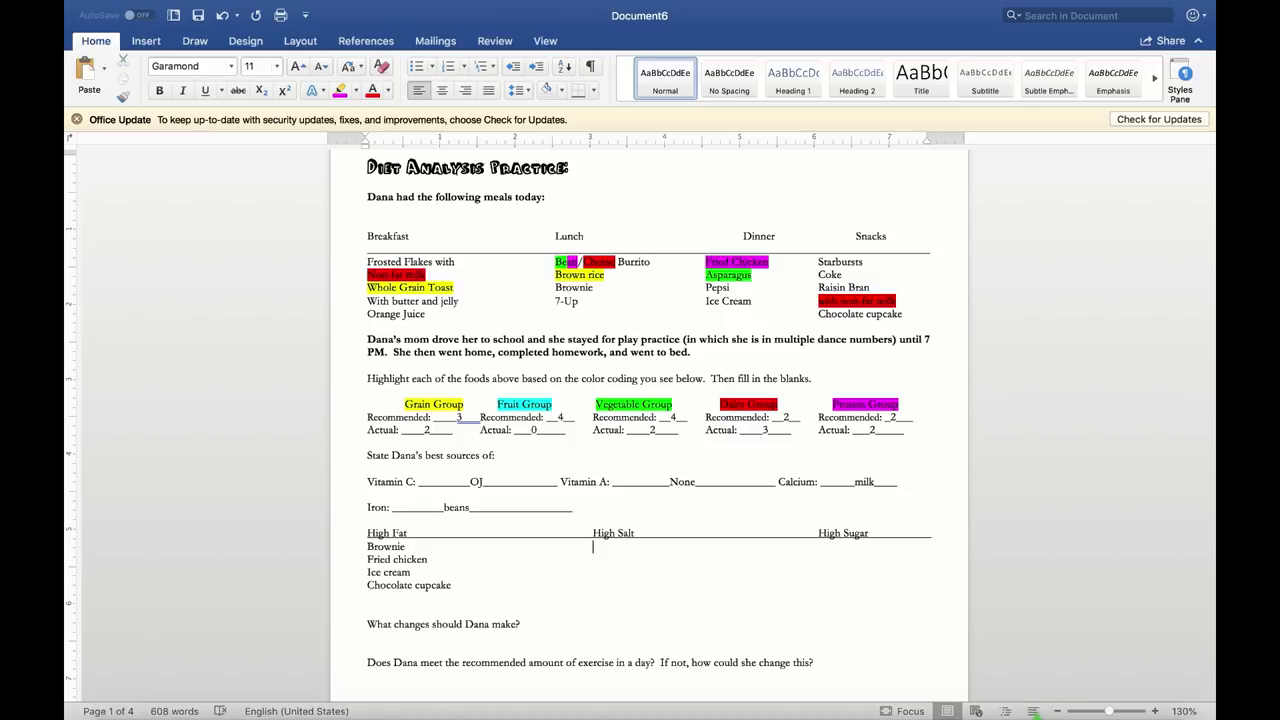
Step: Enter "fried chicken" under High Salt and "frosted flakes" under High Sugar on the first line of Dana's lists
type("ried chic")
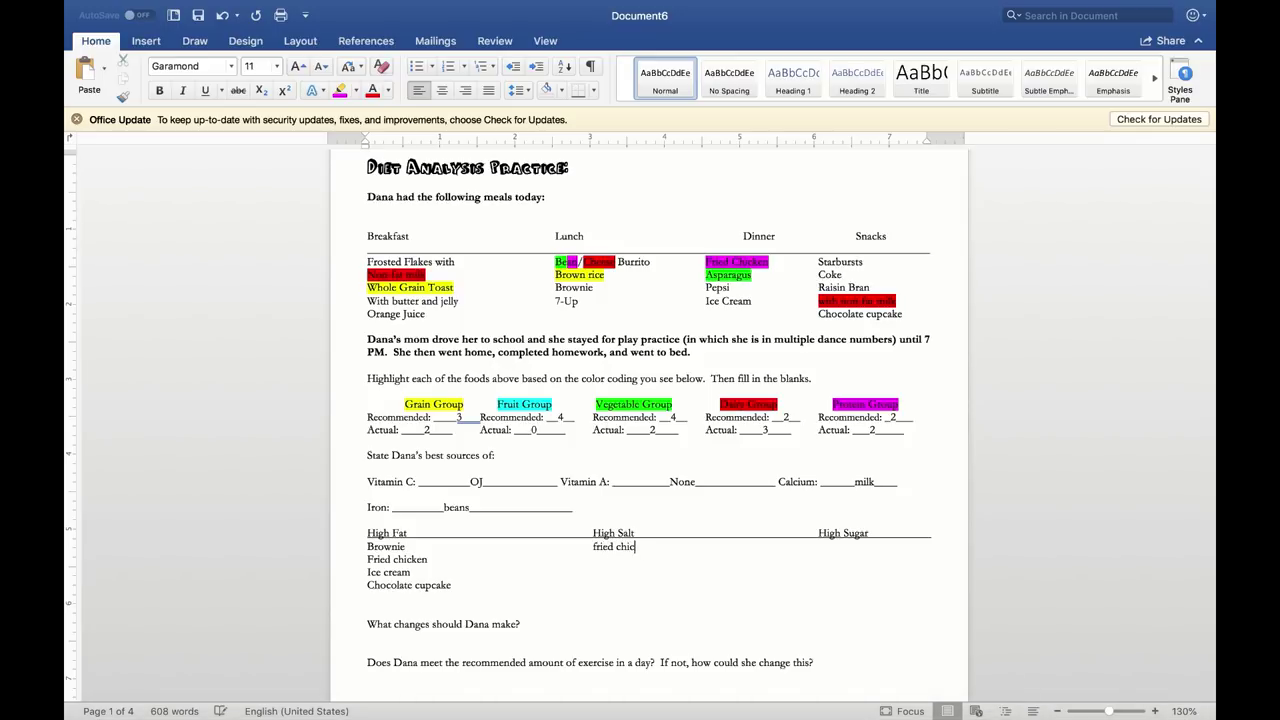
type("ken\tfrosted ")
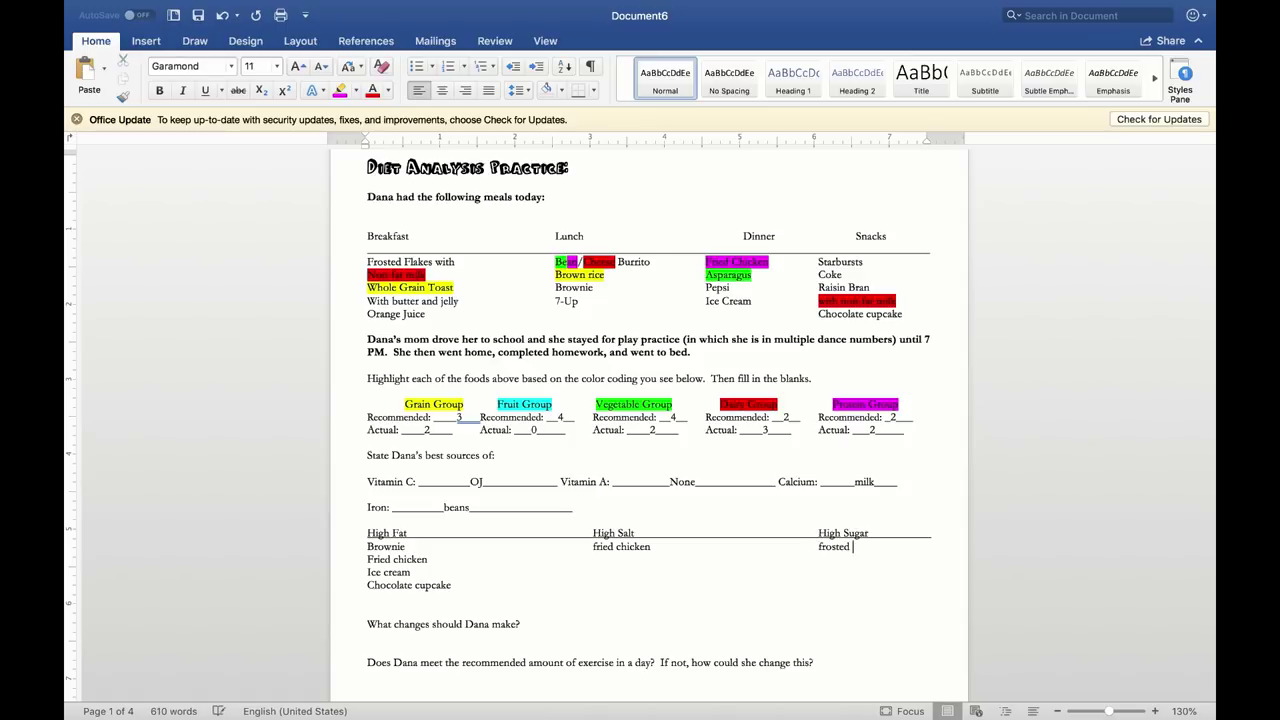
type("flakes")
Step: Add OJ and Brownie on the next two lines under High Sugar, aligned with frosted flakes
key("Tab")
key("Tab")
key("Tab")
key("Tab")
key("Tab")
key("Tab")
type("OJ")
key("Tab")
key("Tab")
key("Tab")
key("Tab")
key("Tab")
key("Tab")
key("Tab")
key("Tab")
key("Tab")
key("Tab")
key("Tab")
type("B")
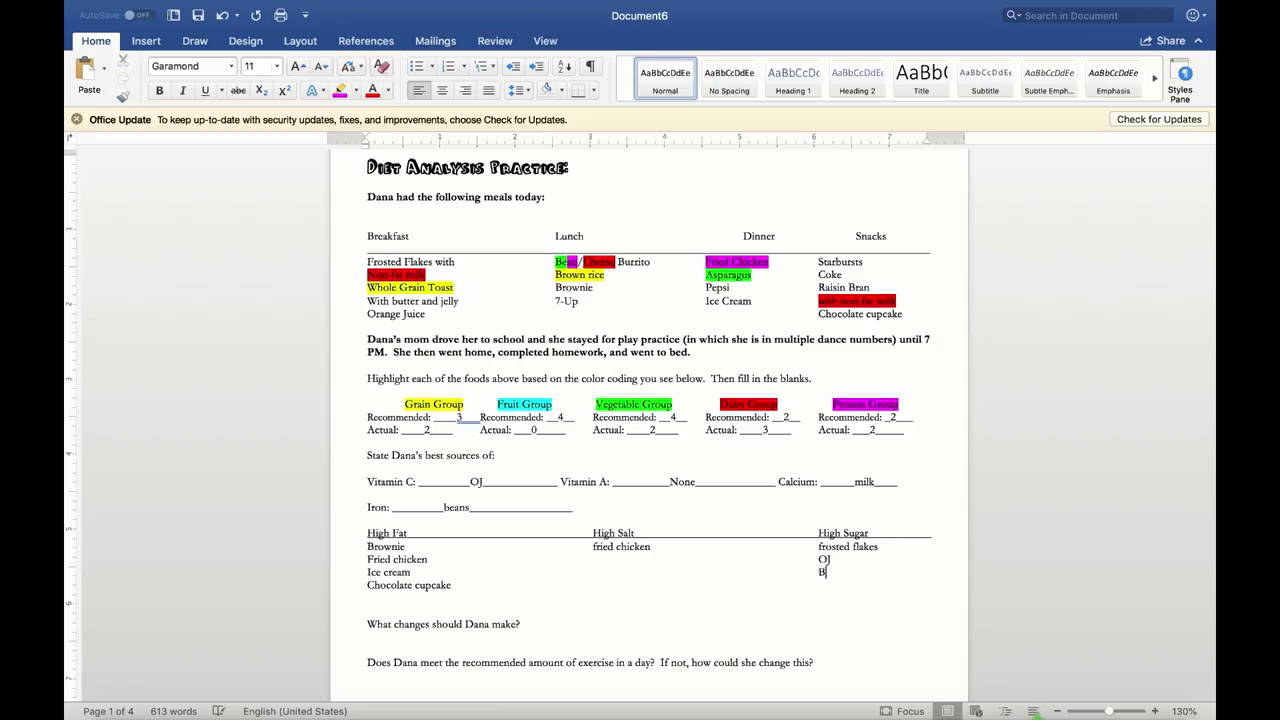
type("rownie")
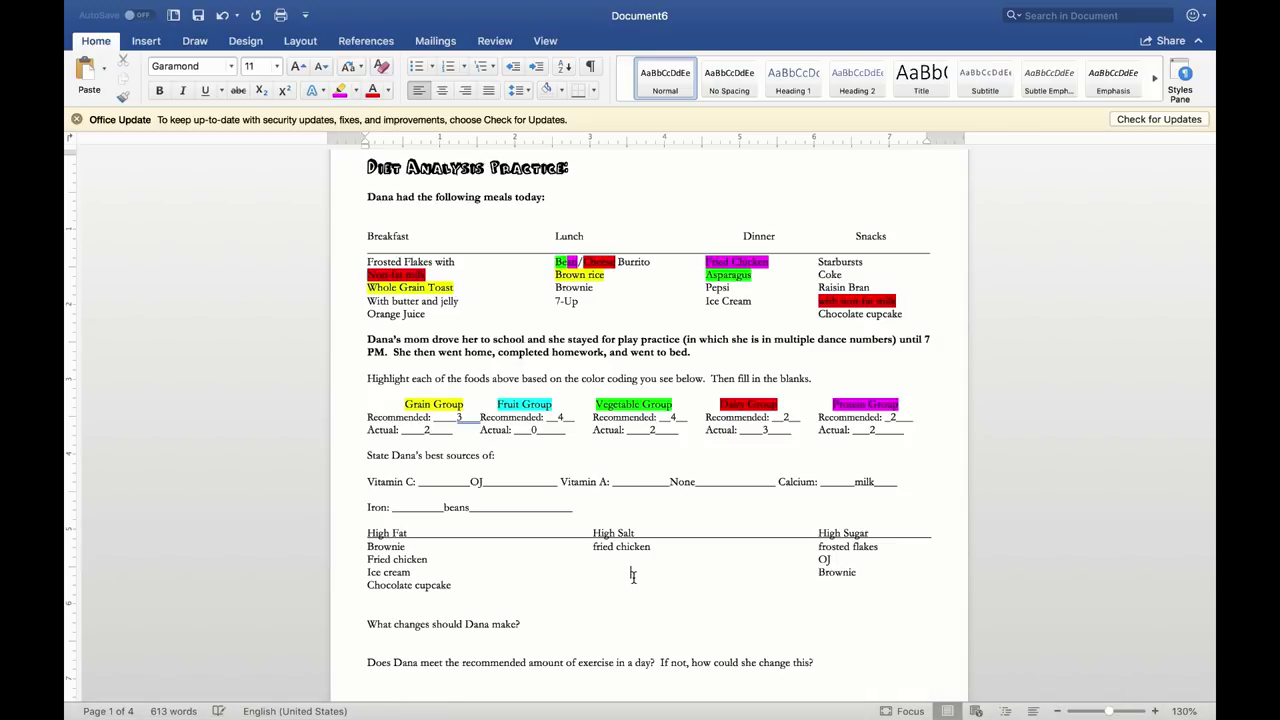
Step: Add 7-UP and Ice Cream below Brownie in the High Sugar list, aligned with the entries above
left_click(694, 595)
left_click(673, 580)
key("Tab")
key("Tab")
key("Tab")
key("Tab")
key("Tab")
type("7-UP")
key("Return")
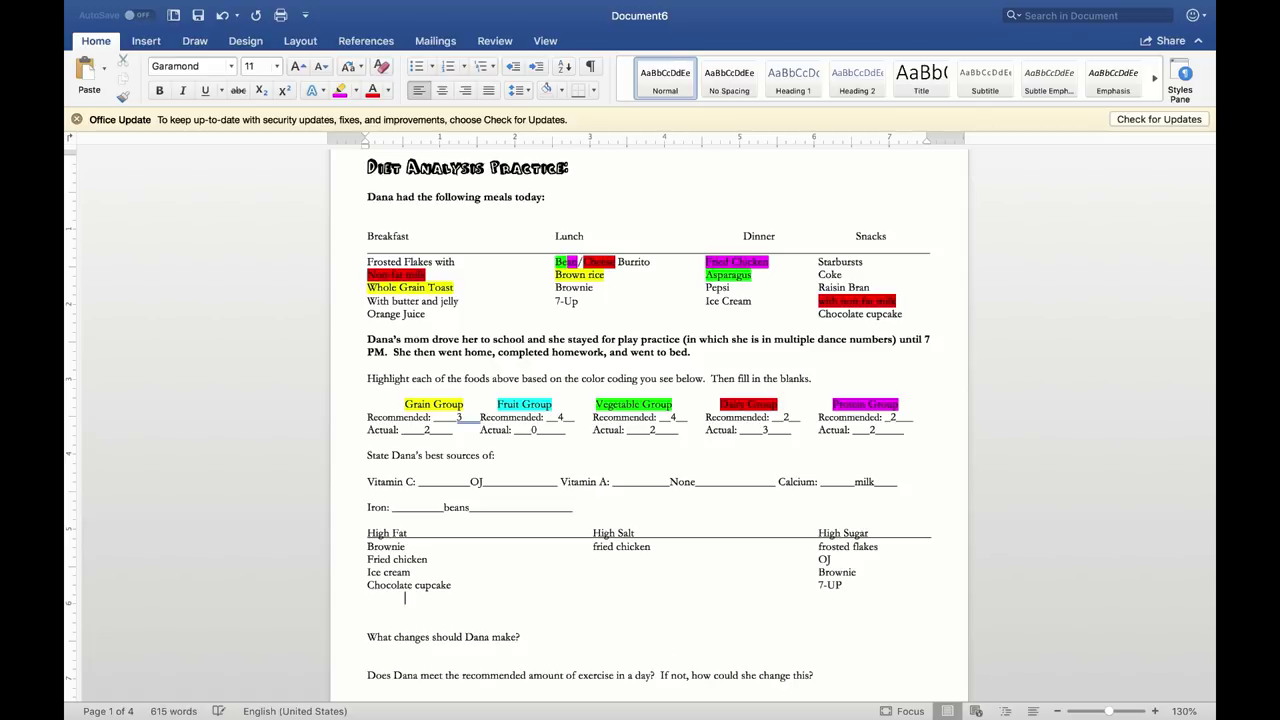
key("Tab")
key("Tab")
key("Tab")
key("Tab")
key("Tab")
type("Ice Cream")
Step: Add Coke and Starbursts on new lines below Ice Cream in the High Sugar list
key("Return")
key("Tab")
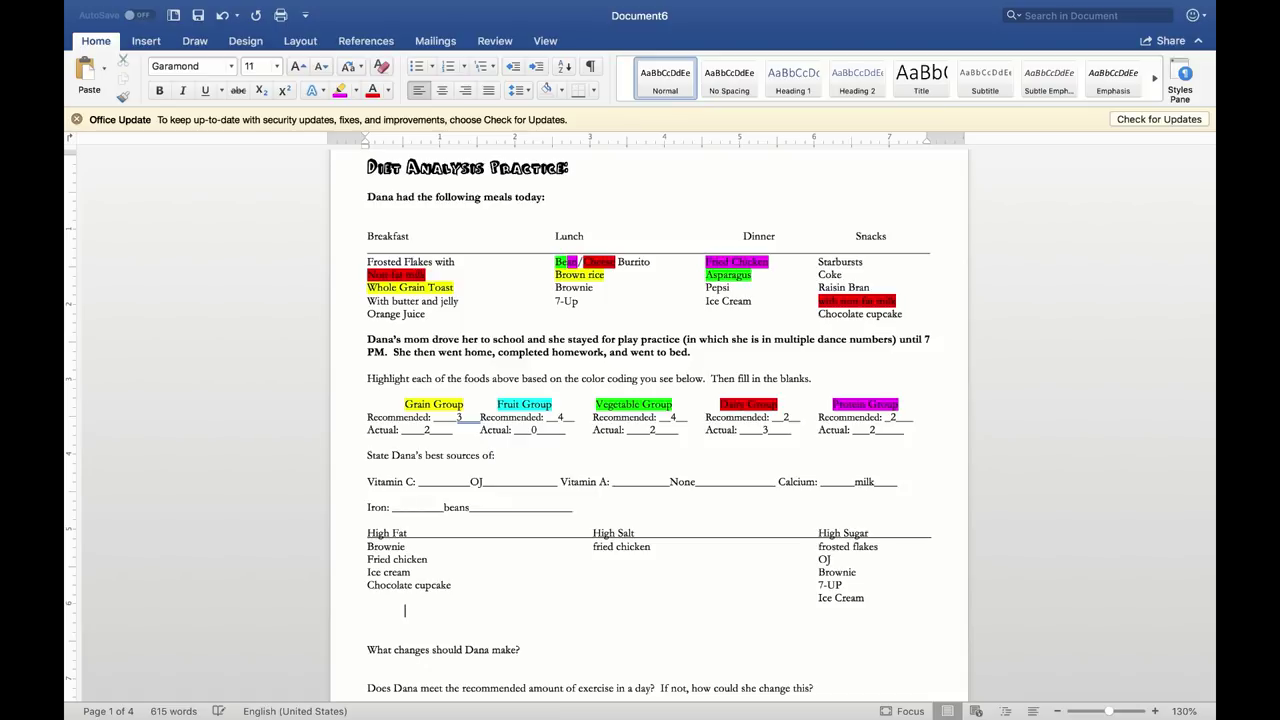
key("Tab")
key("Tab")
key("Tab")
key("Tab")
key("Tab")
key("Tab")
key("Tab")
key("Tab")
key("Tab")
key("Tab")
key("Tab")
type("Coke")
key("Return")
key("Tab")
key("Tab")
key("Tab")
key("Tab")
key("Tab")
key("Tab")
key("Tab")
key("Tab")
key("Tab")
key("Tab")
key("Tab")
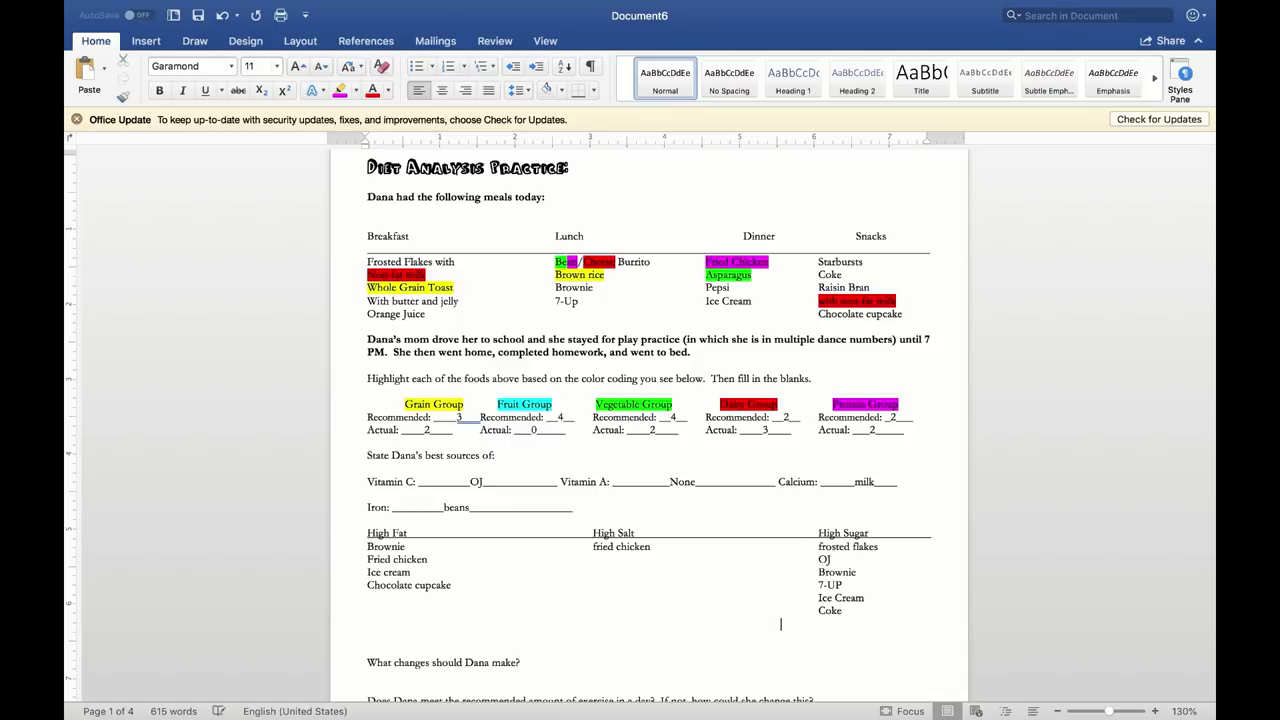
type("Starbursts")
Step: Add "Choc. Cupcake" on a new line below Starbursts in the High Sugar list
key("Return")
key("Tab")
key("Tab")
key("Tab")
key("Tab")
key("Tab")
key("Tab")
key("Tab")
key("Tab")
key("Tab")
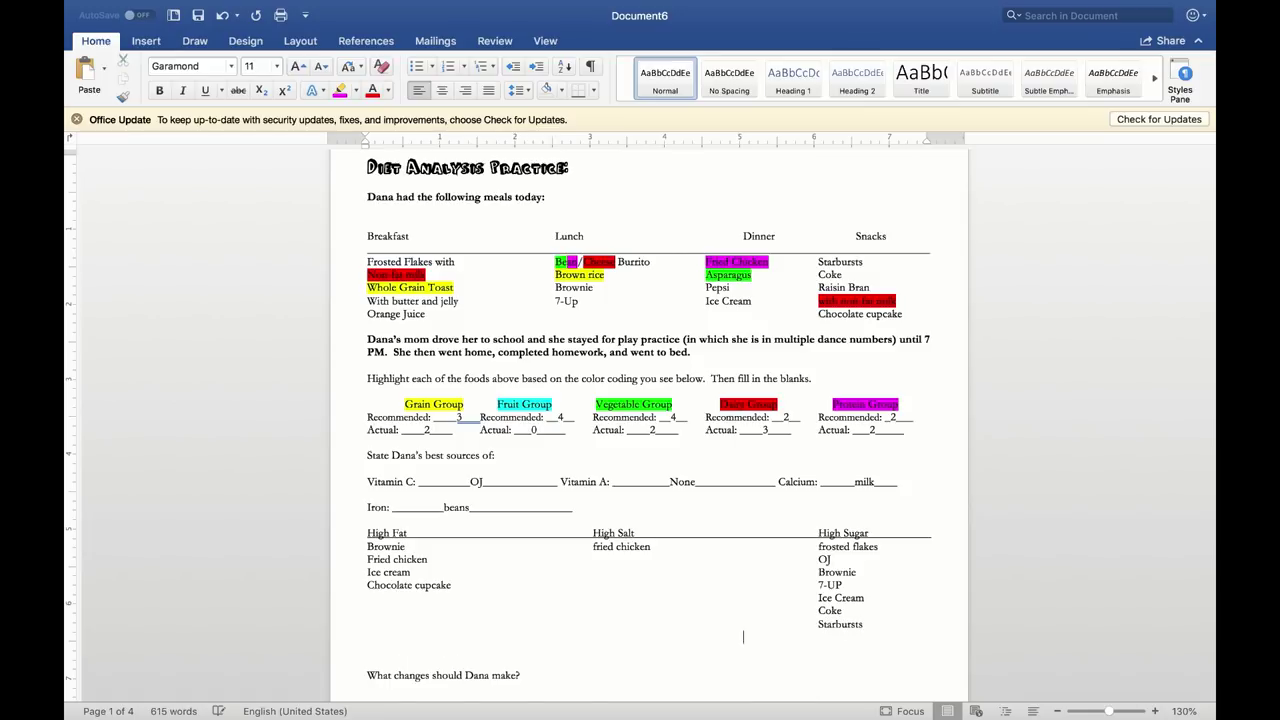
type("Choc. Cupcake")
Step: Review Dana's actual servings against the recommended ones, along with her nutrient sources and high fat, salt and sugar lists
scroll(523, 611, "down", 2)
scroll(523, 613, "up", 2)
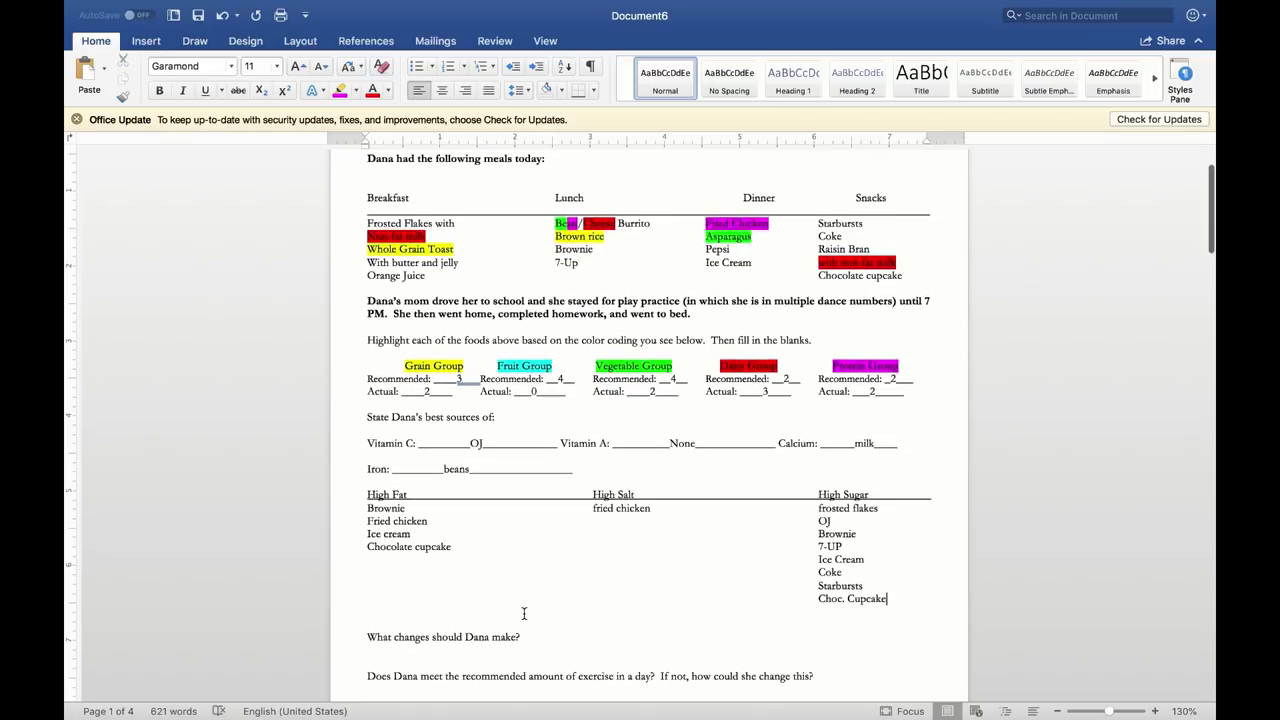
scroll(523, 613, "up", 1)
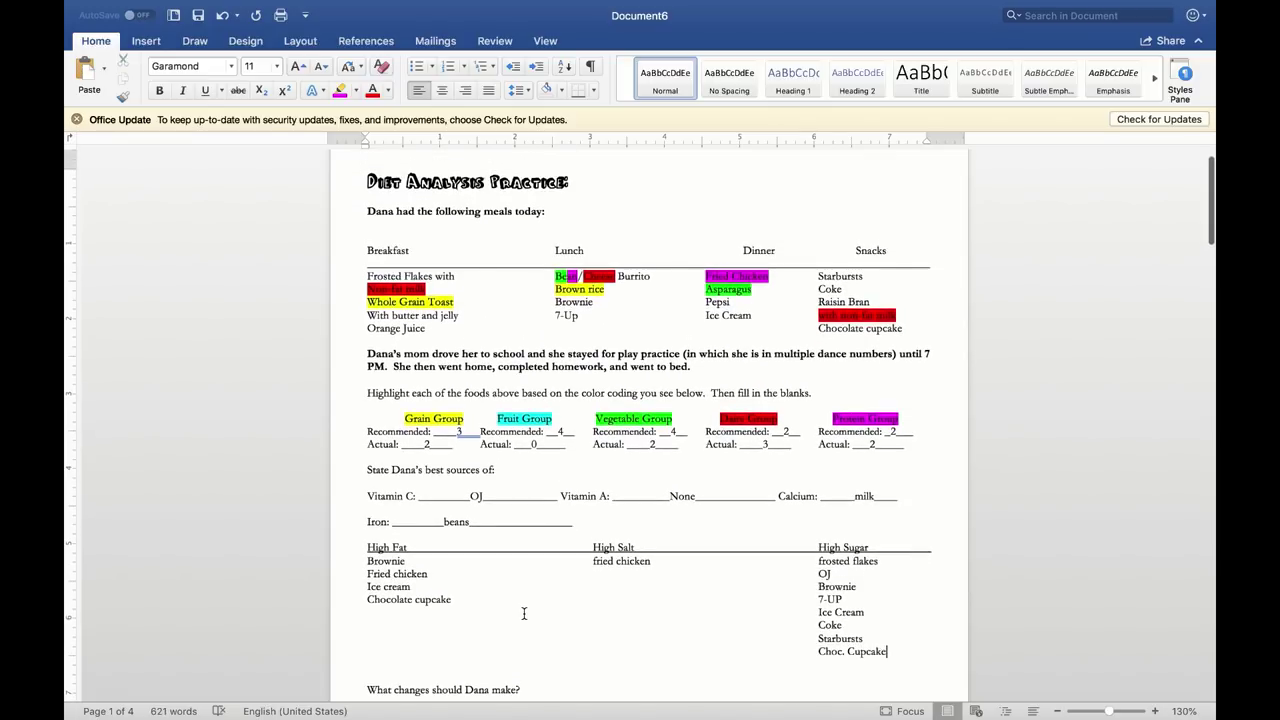
double_click(427, 444)
double_click(652, 444)
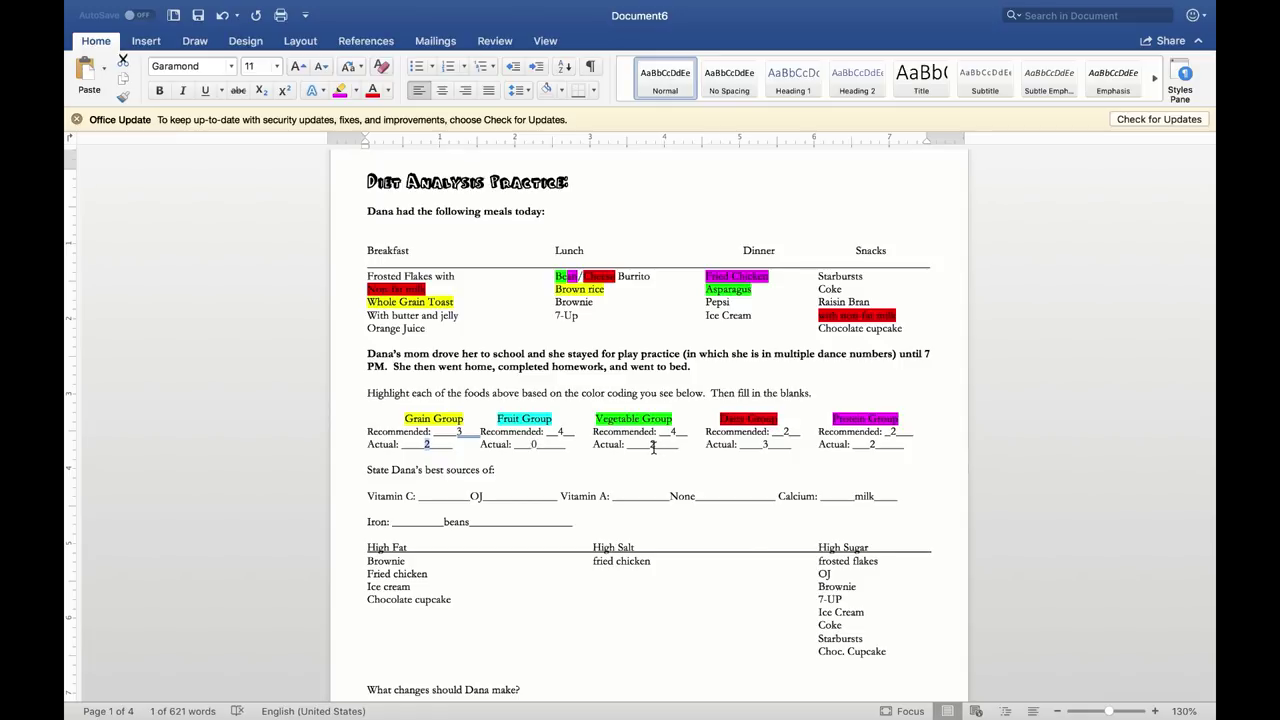
double_click(766, 445)
scroll(546, 591, "down", 1)
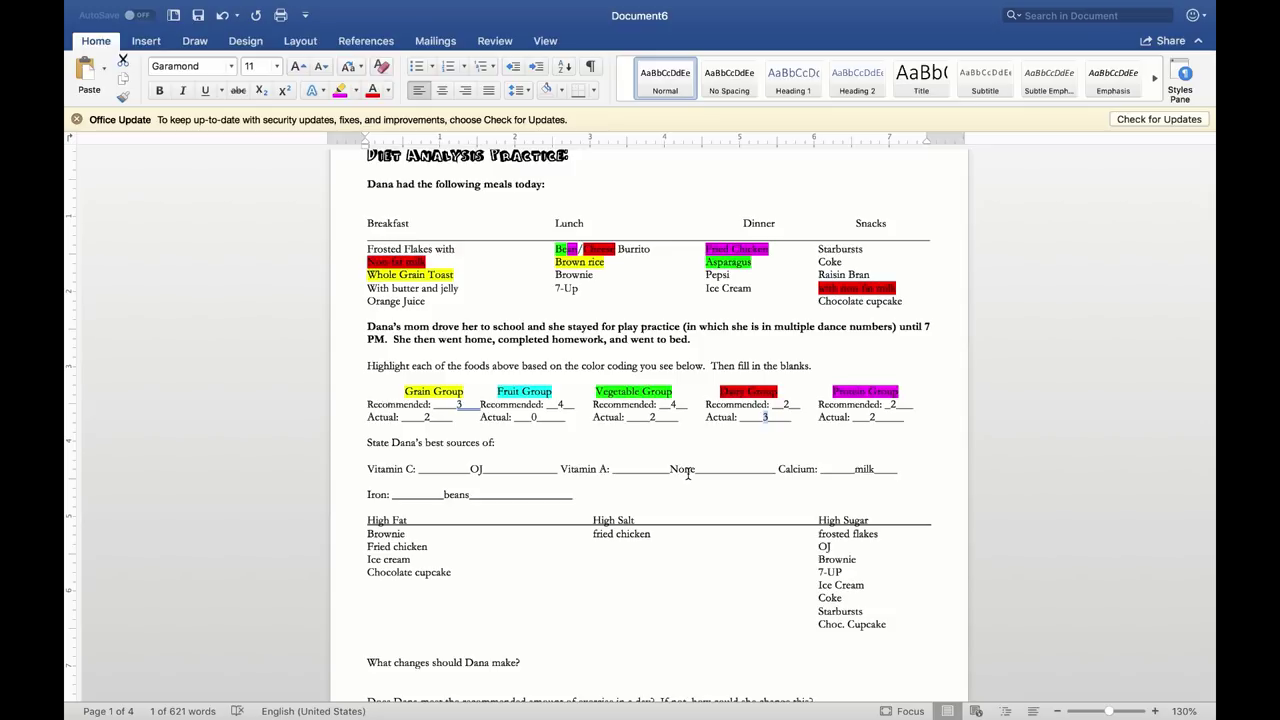
scroll(480, 571, "down", 2)
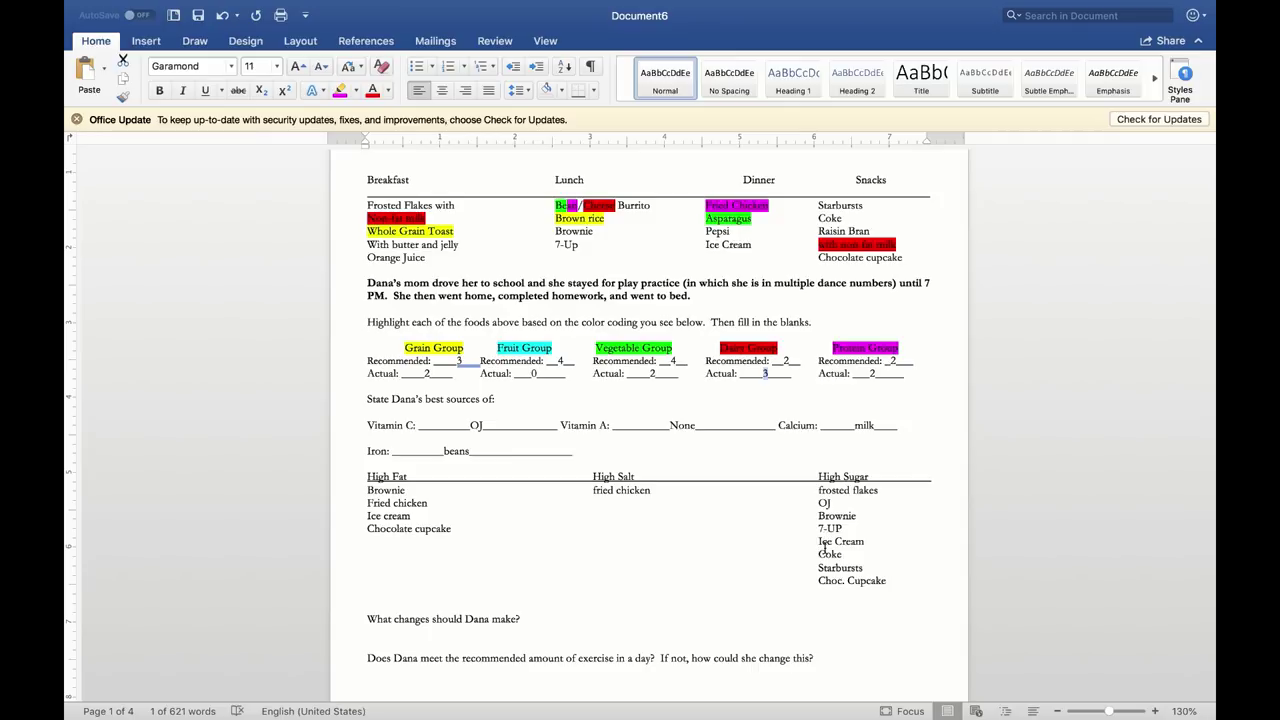
scroll(825, 613, "up", 3)
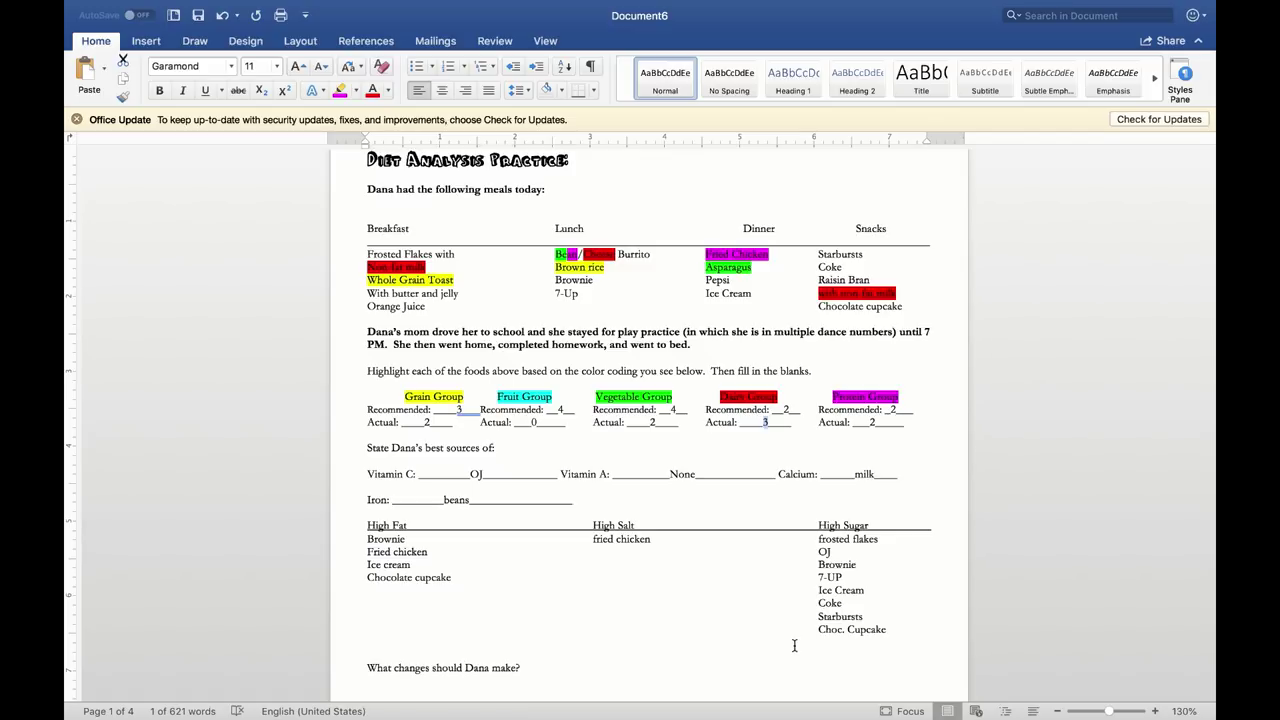
Step: Examine Dana's breakfast, lunch and dinner foods to answer which changes she should make to her diet
scroll(794, 646, "down", 1)
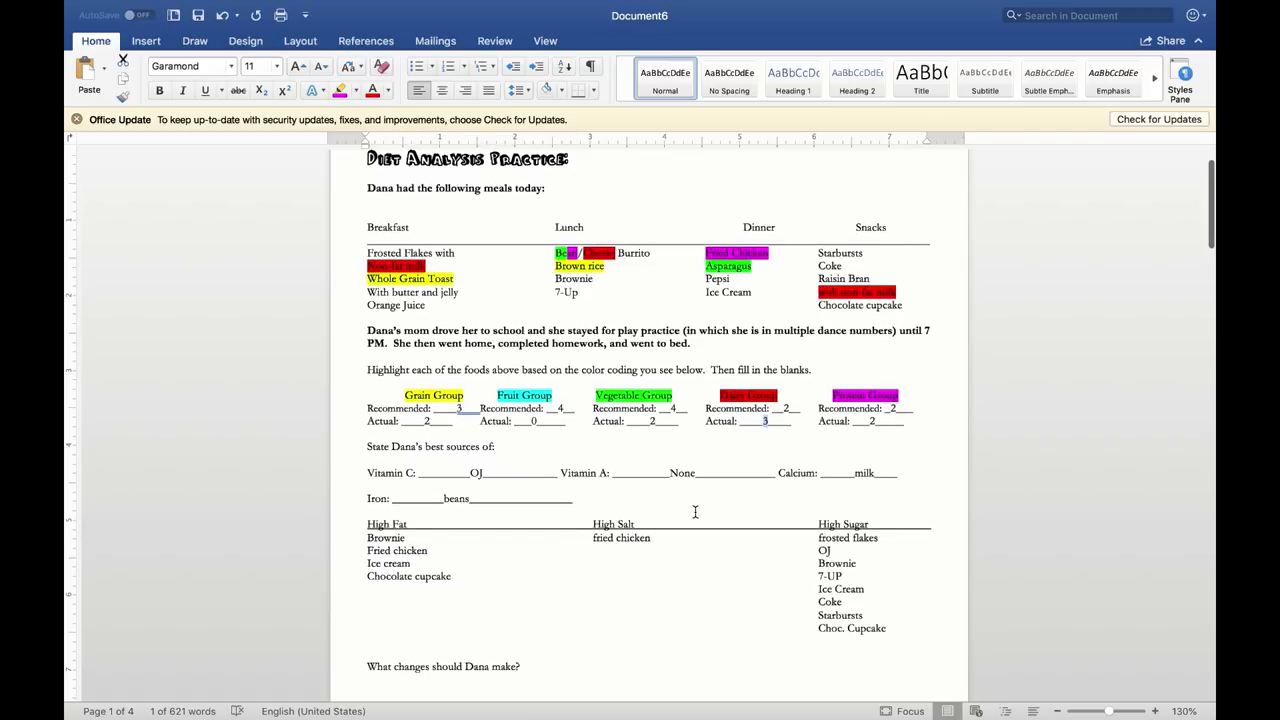
scroll(694, 513, "down", 3)
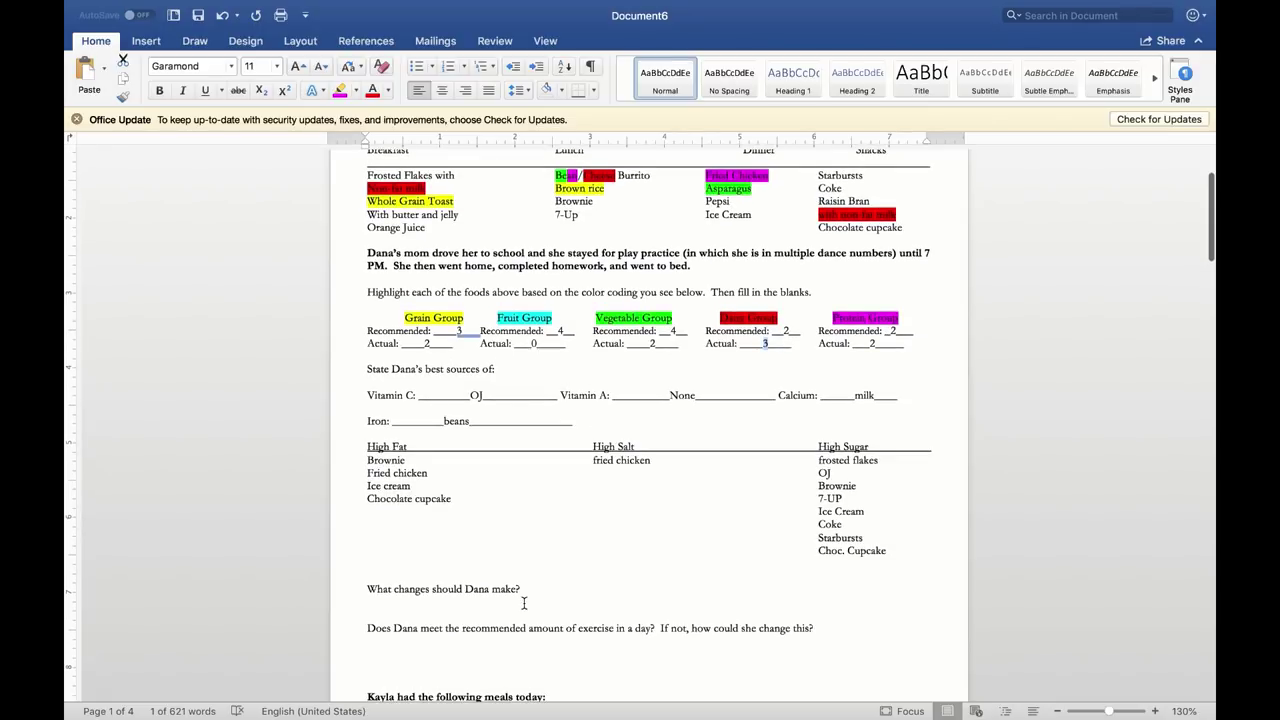
left_click(523, 603)
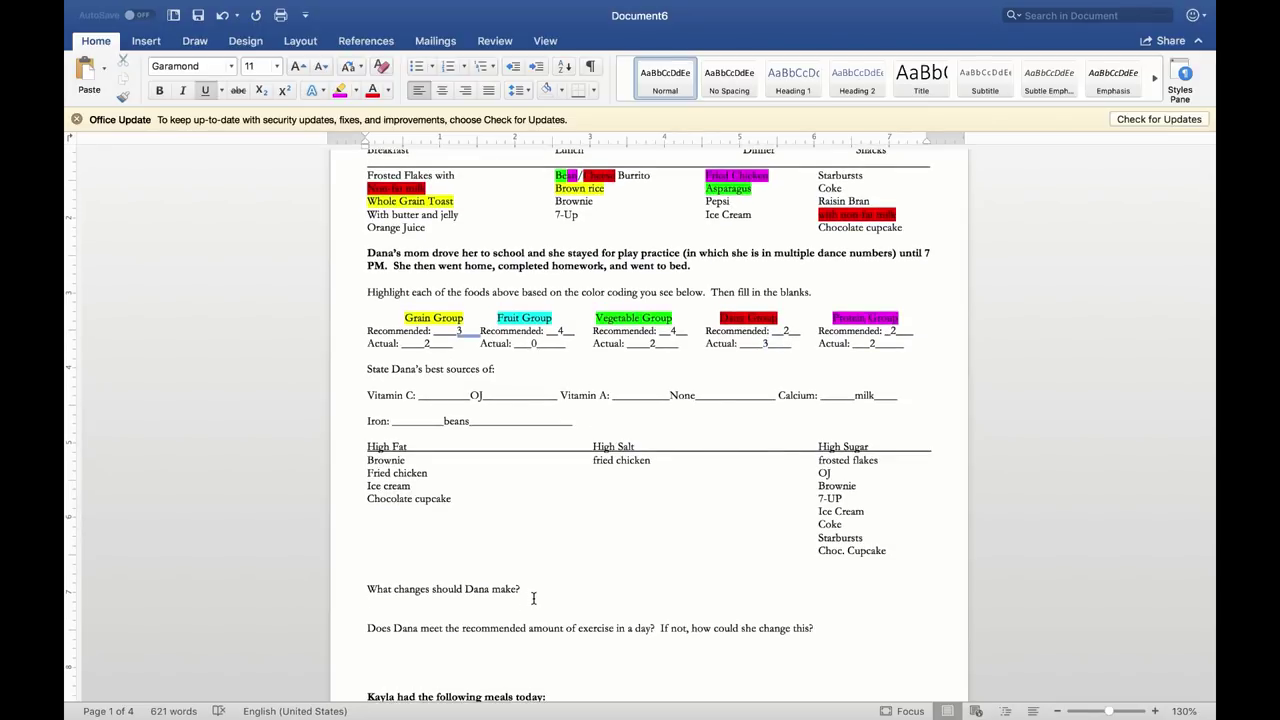
scroll(533, 598, "up", 1)
scroll(533, 598, "up", 1)
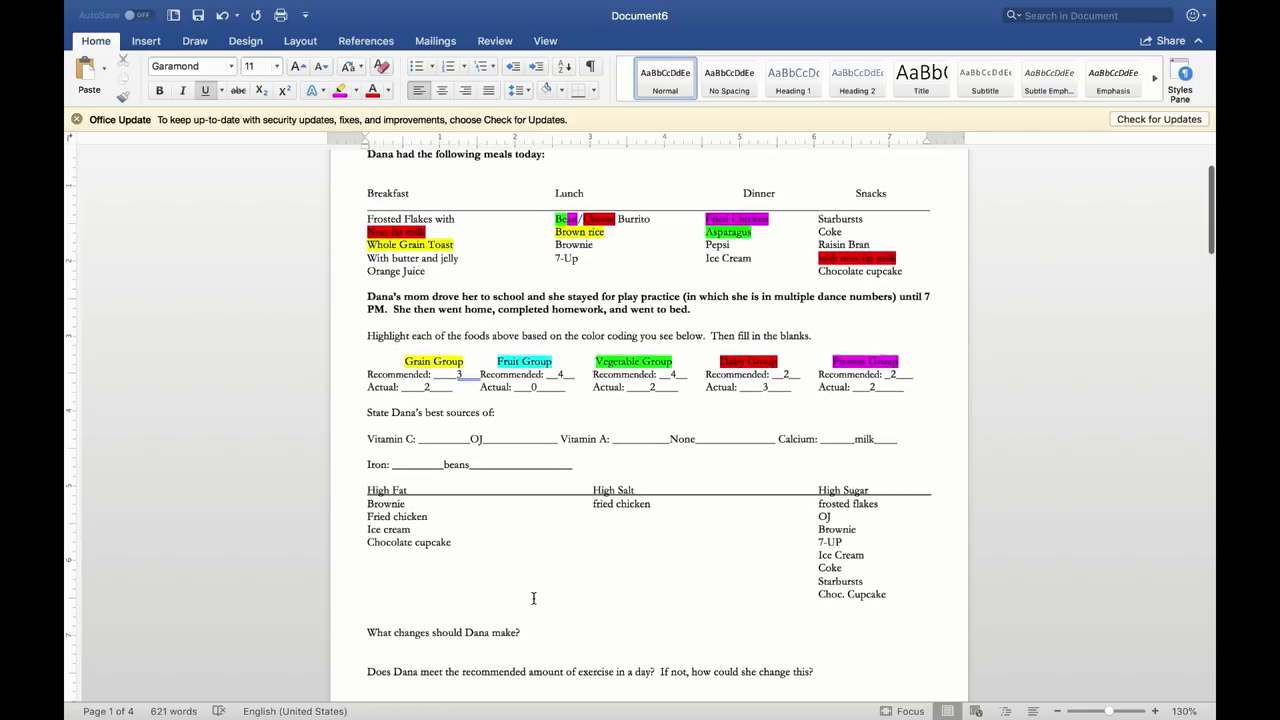
double_click(533, 389)
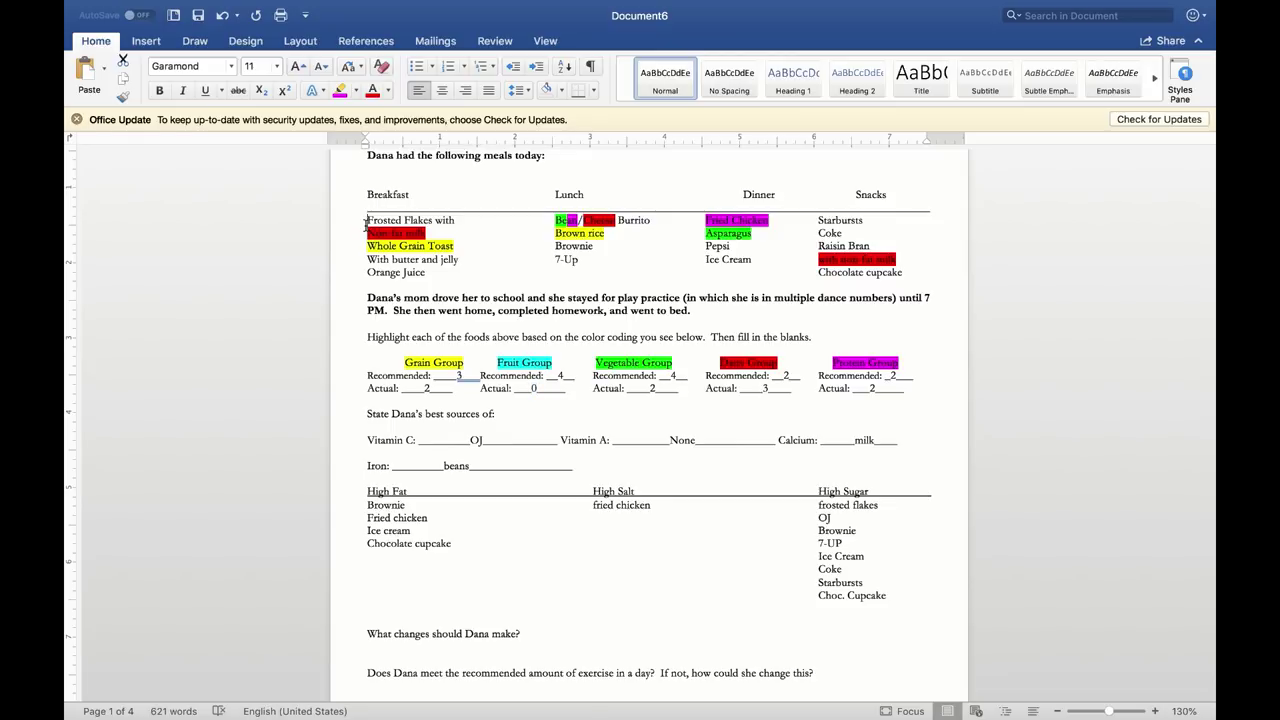
left_click(498, 258)
scroll(588, 396, "up", 1)
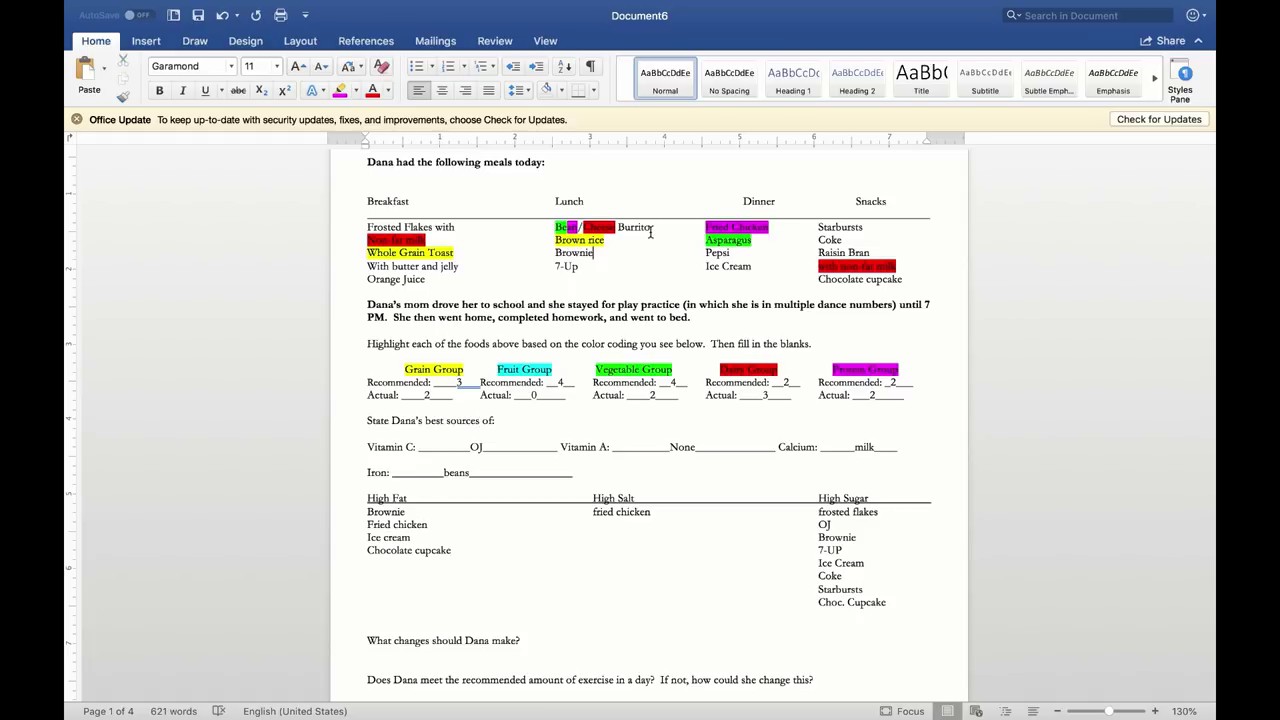
left_click_drag(606, 243, 557, 244)
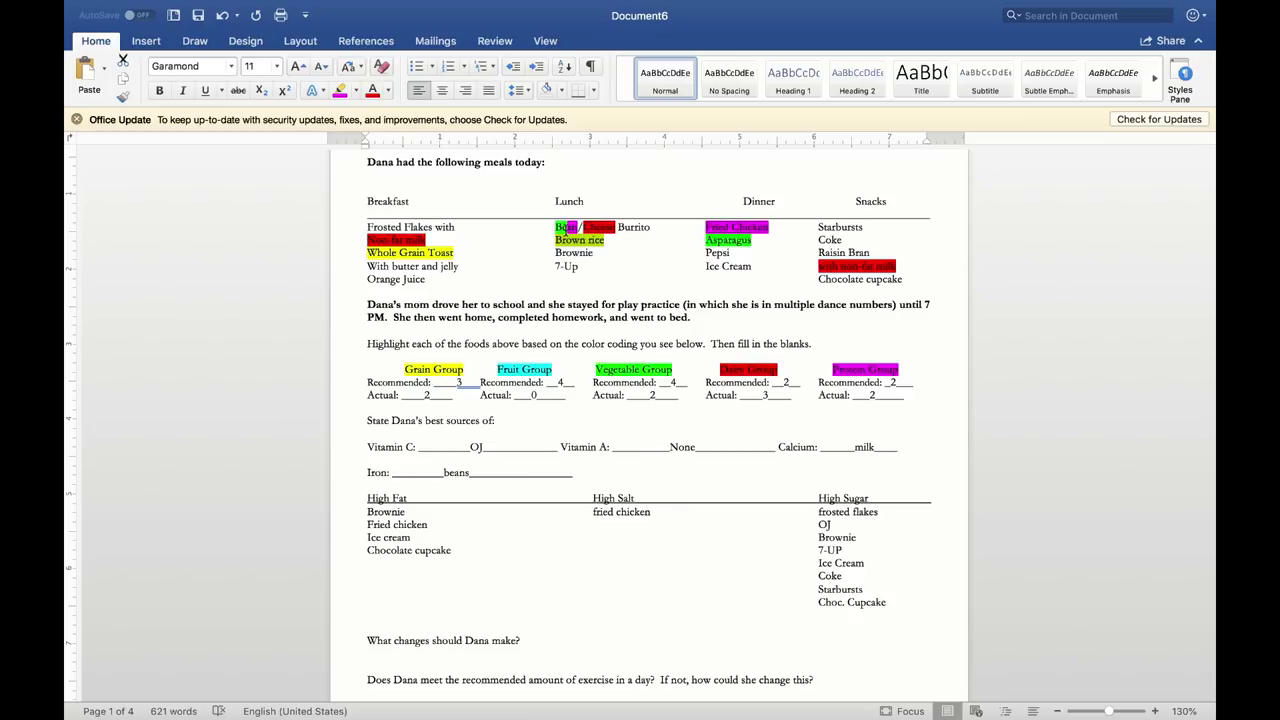
triple_click(773, 227)
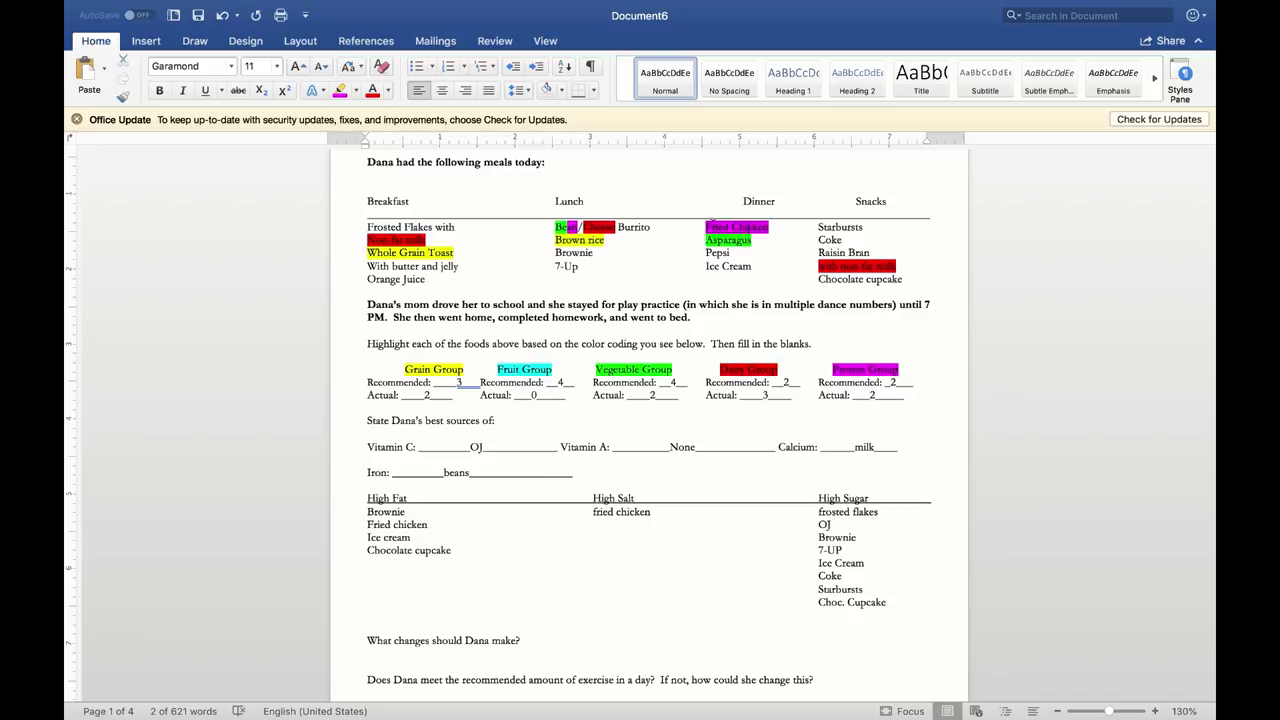
left_click(753, 243)
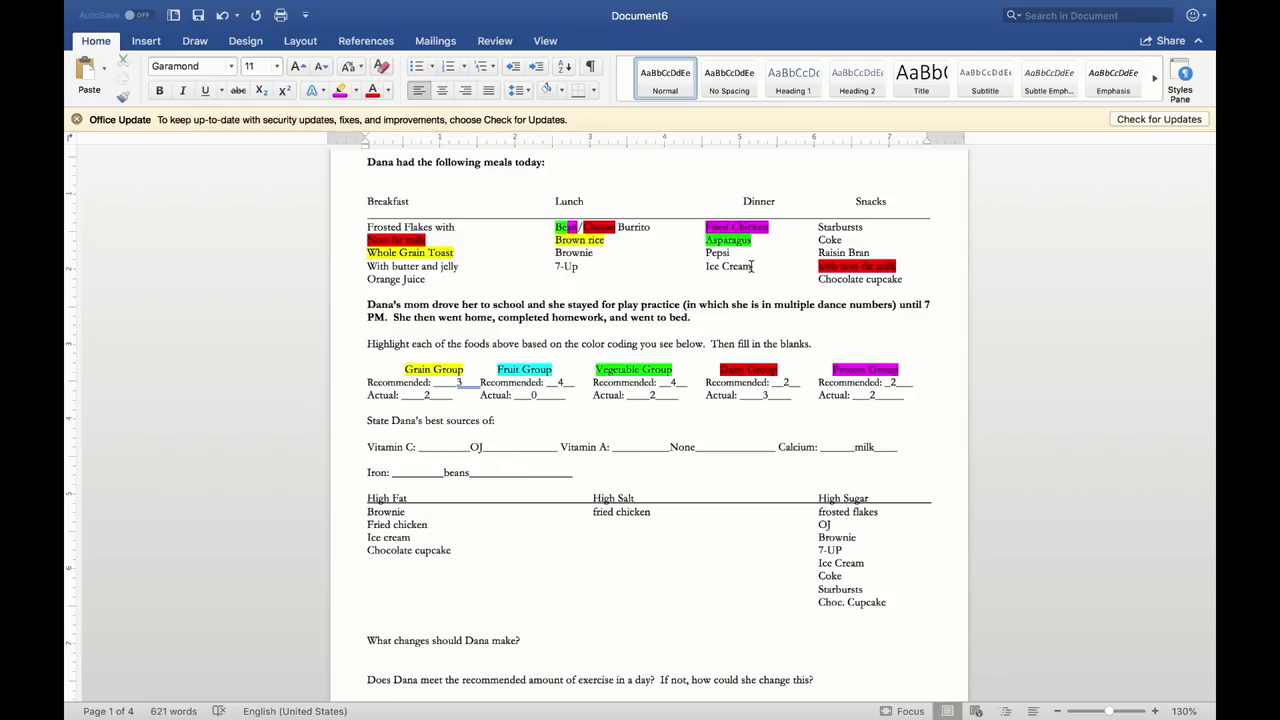
left_click_drag(752, 266, 707, 270)
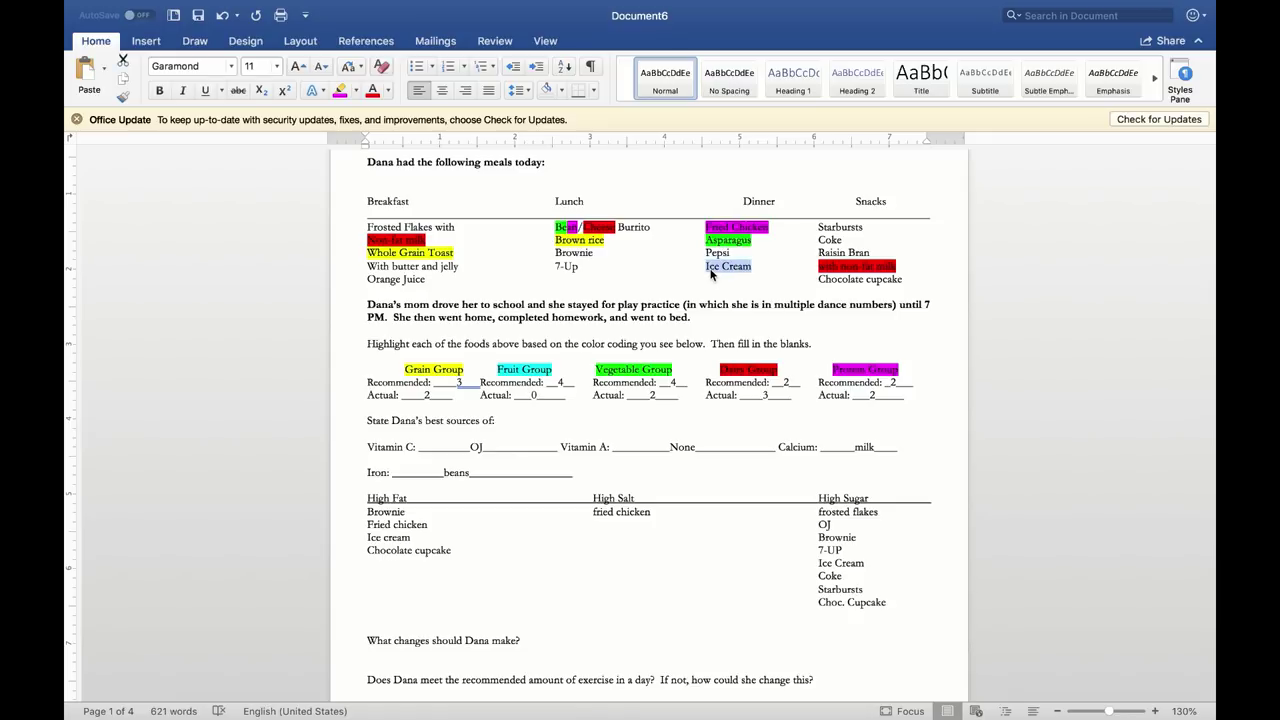
left_click_drag(706, 253, 731, 254)
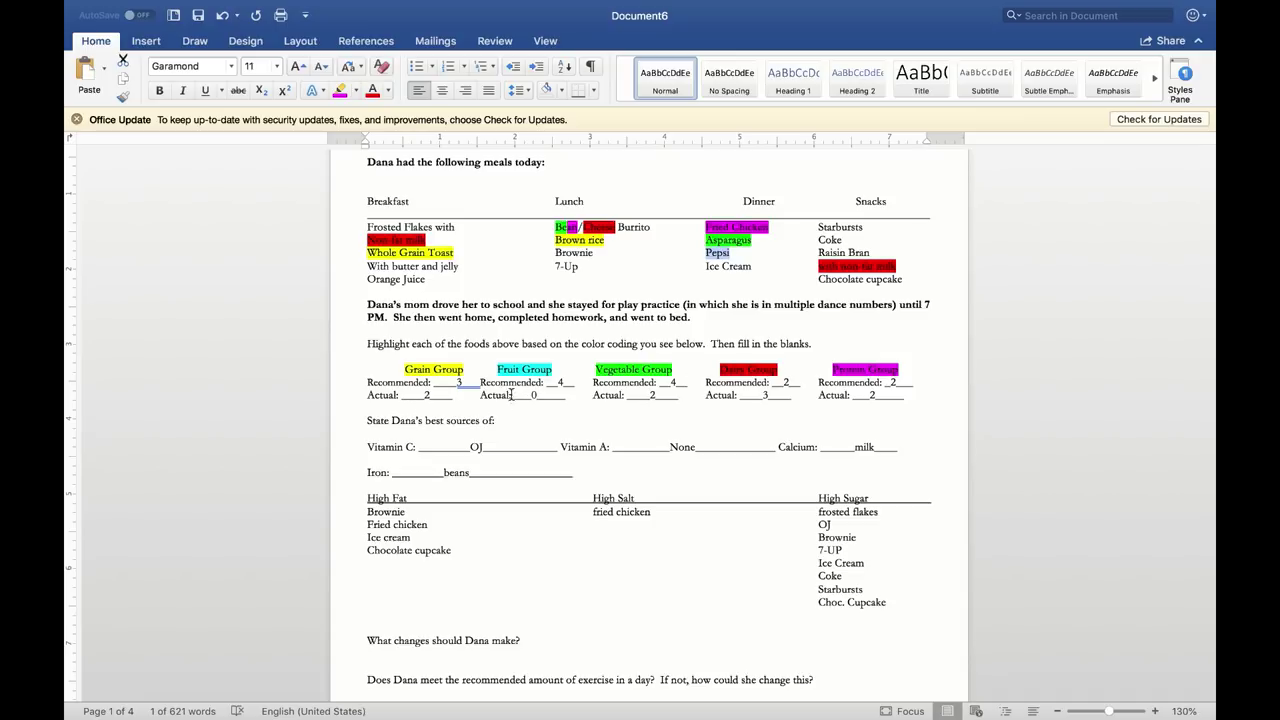
Step: Read the exercise question for Dana and check it against the description of her play practice and daily activity
scroll(597, 383, "down", 1)
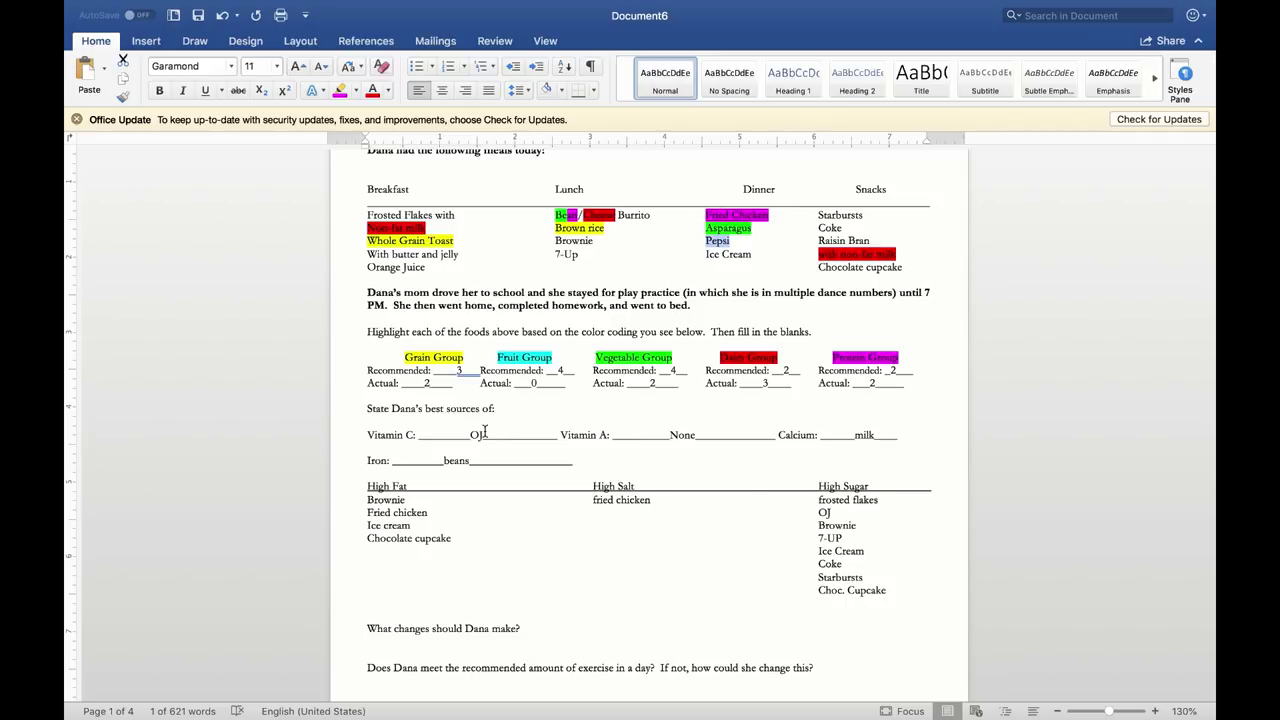
scroll(611, 568, "down", 5)
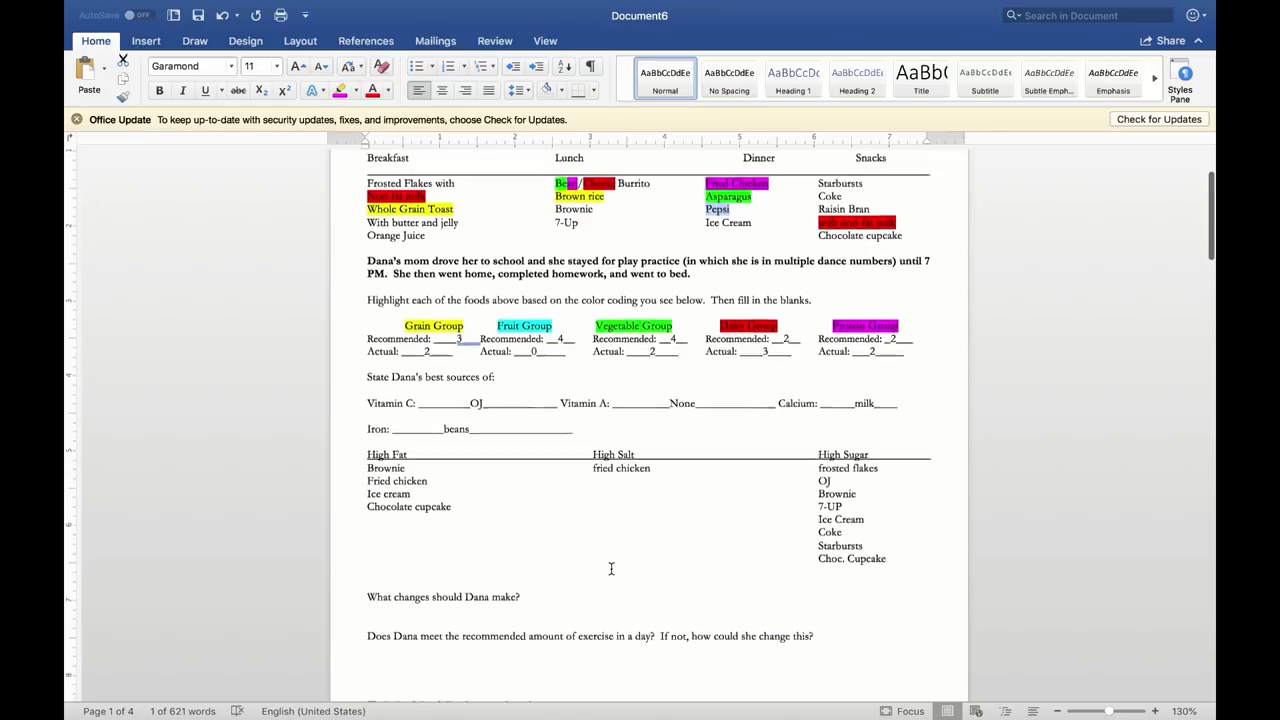
scroll(611, 568, "down", 2)
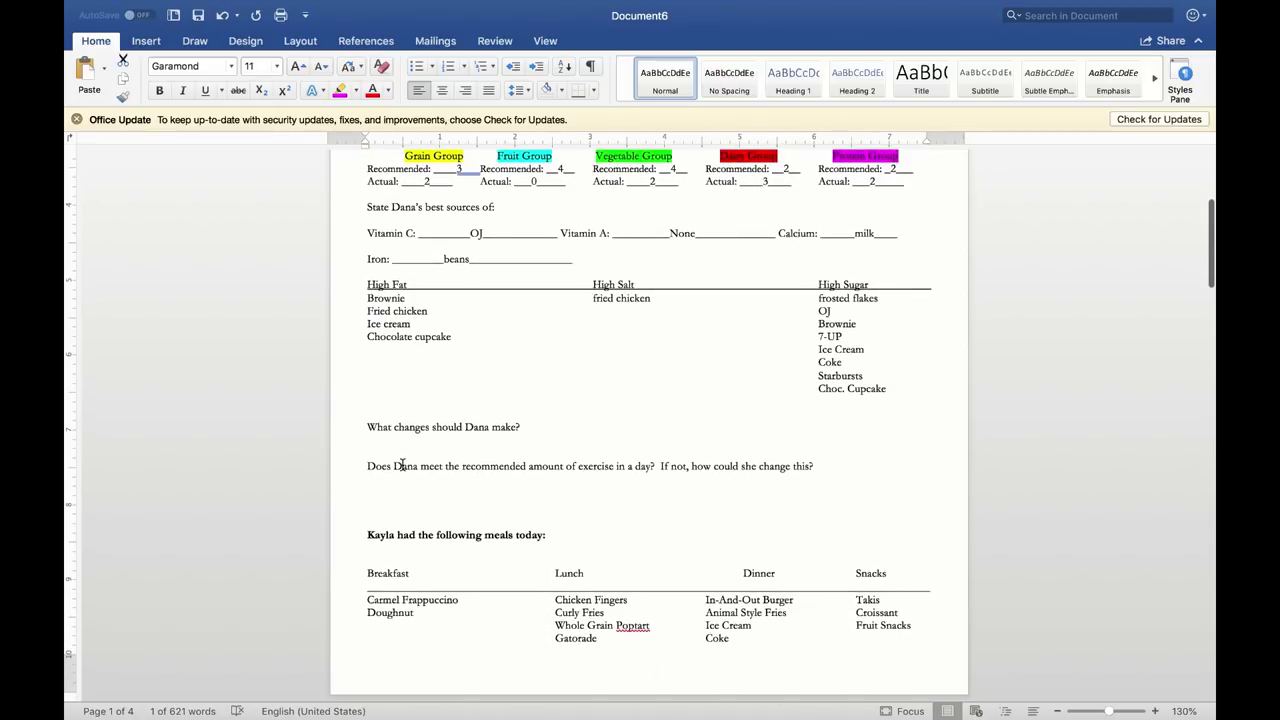
scroll(466, 480, "up", 3)
scroll(465, 482, "up", 5)
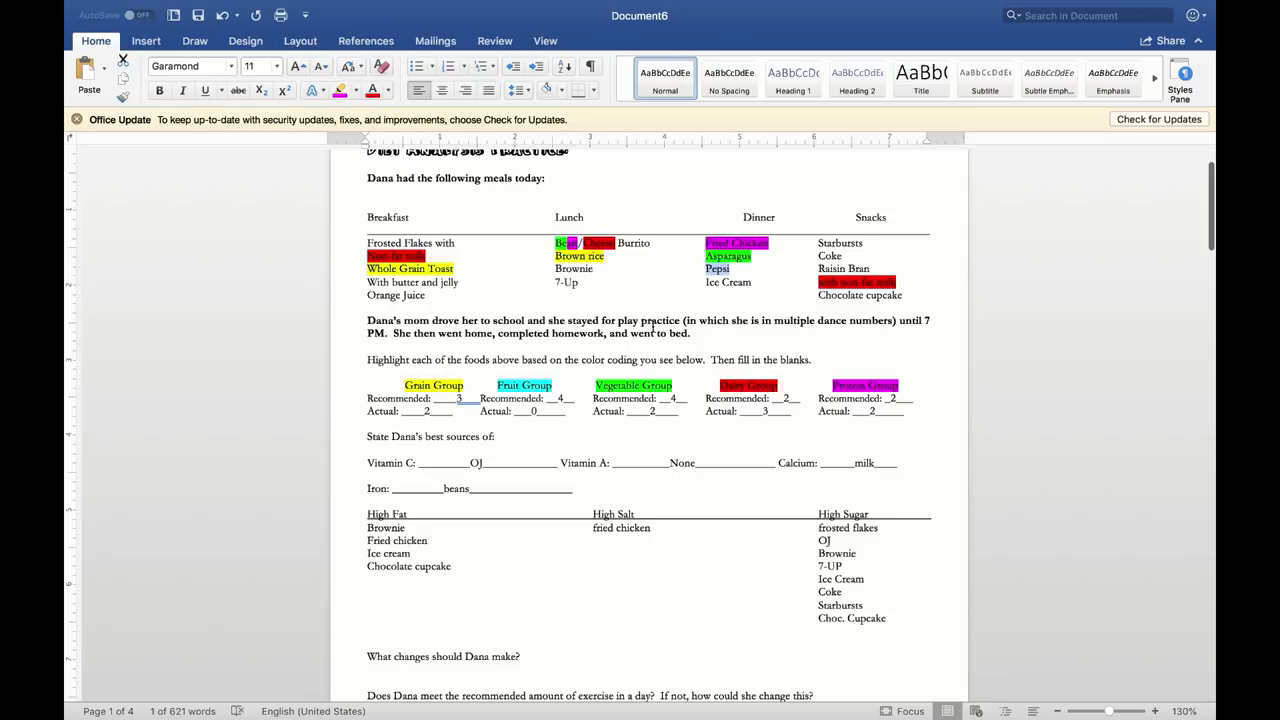
left_click_drag(716, 322, 718, 335)
left_click(722, 322)
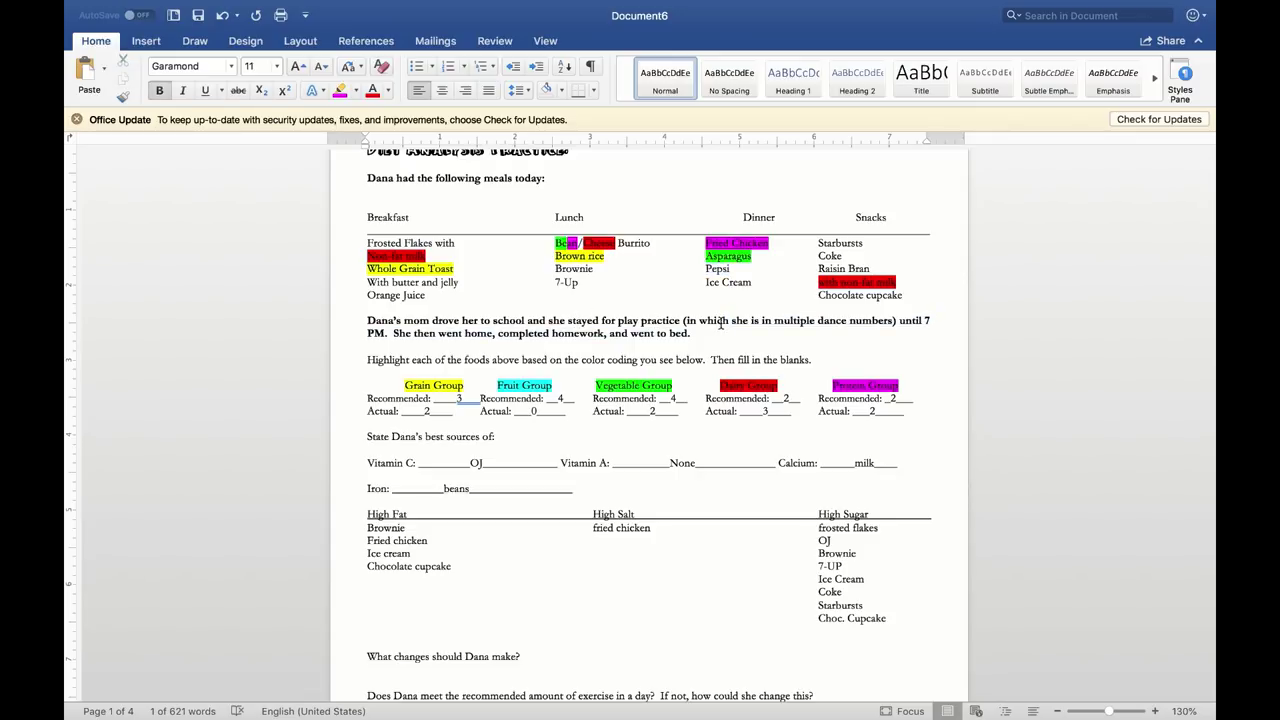
left_click(686, 322)
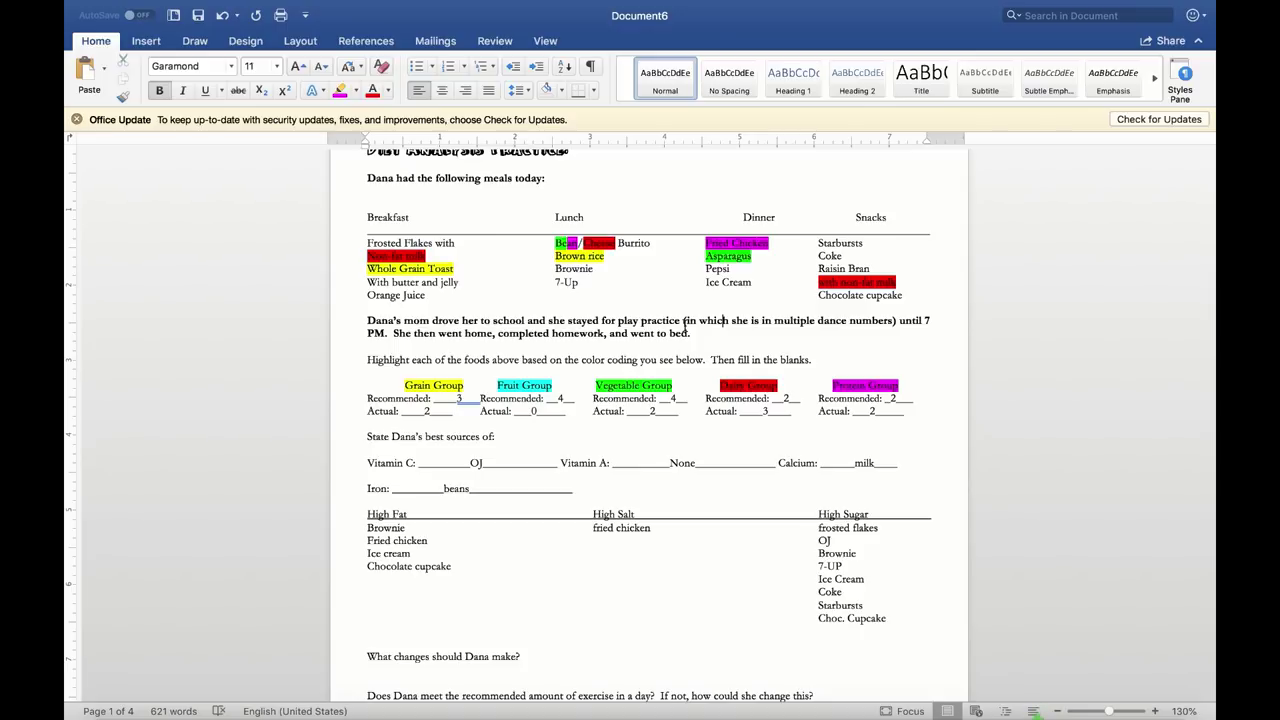
scroll(685, 322, "up", 3)
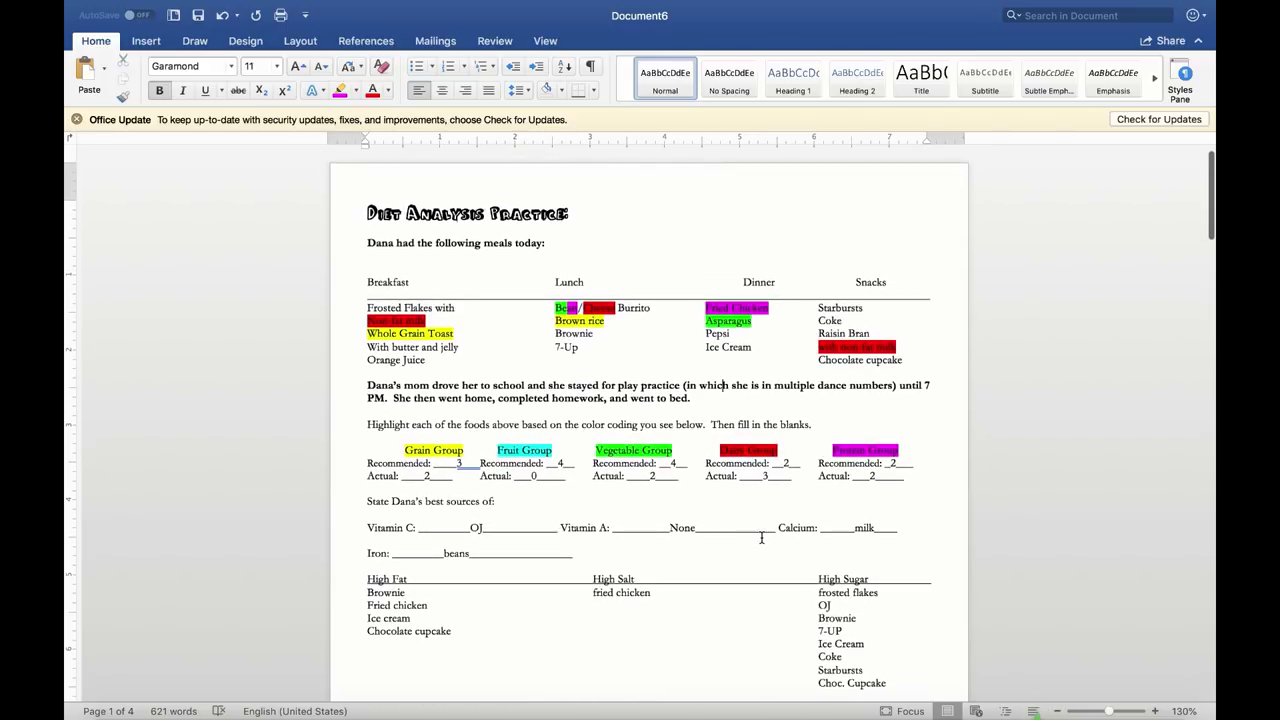
scroll(761, 536, "down", 5)
scroll(761, 537, "up", 4)
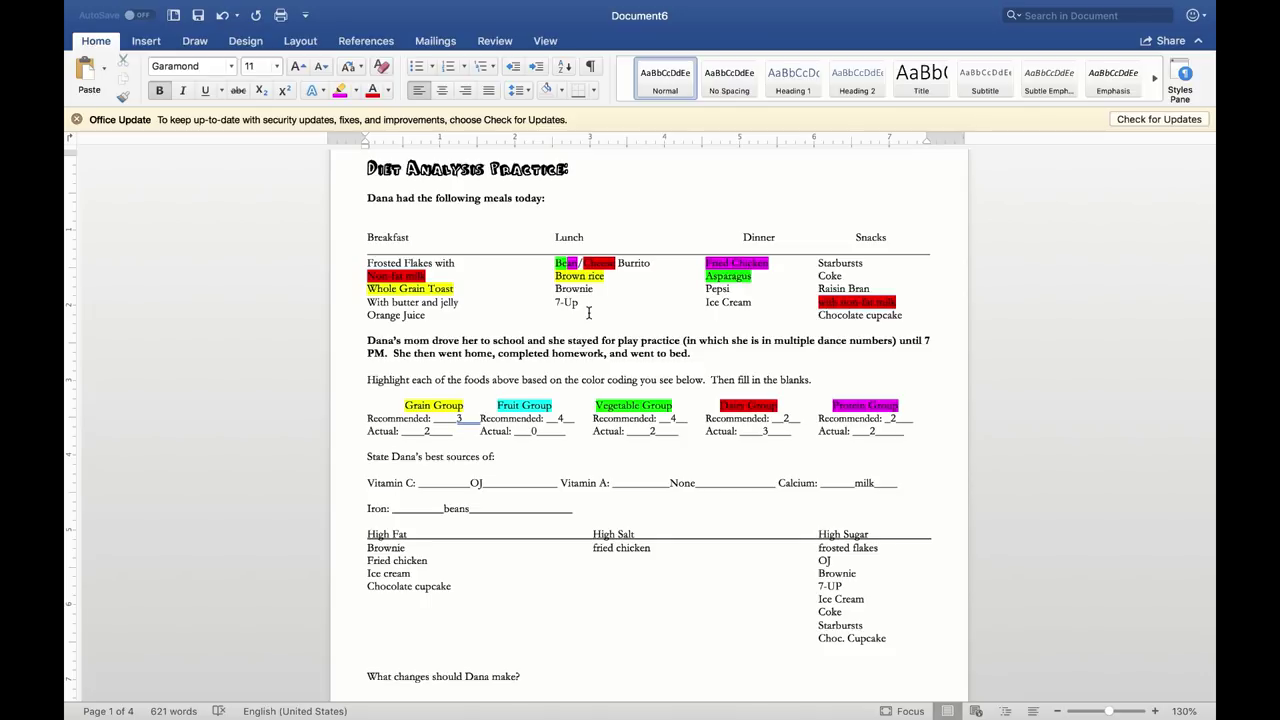
scroll(618, 480, "down", 5)
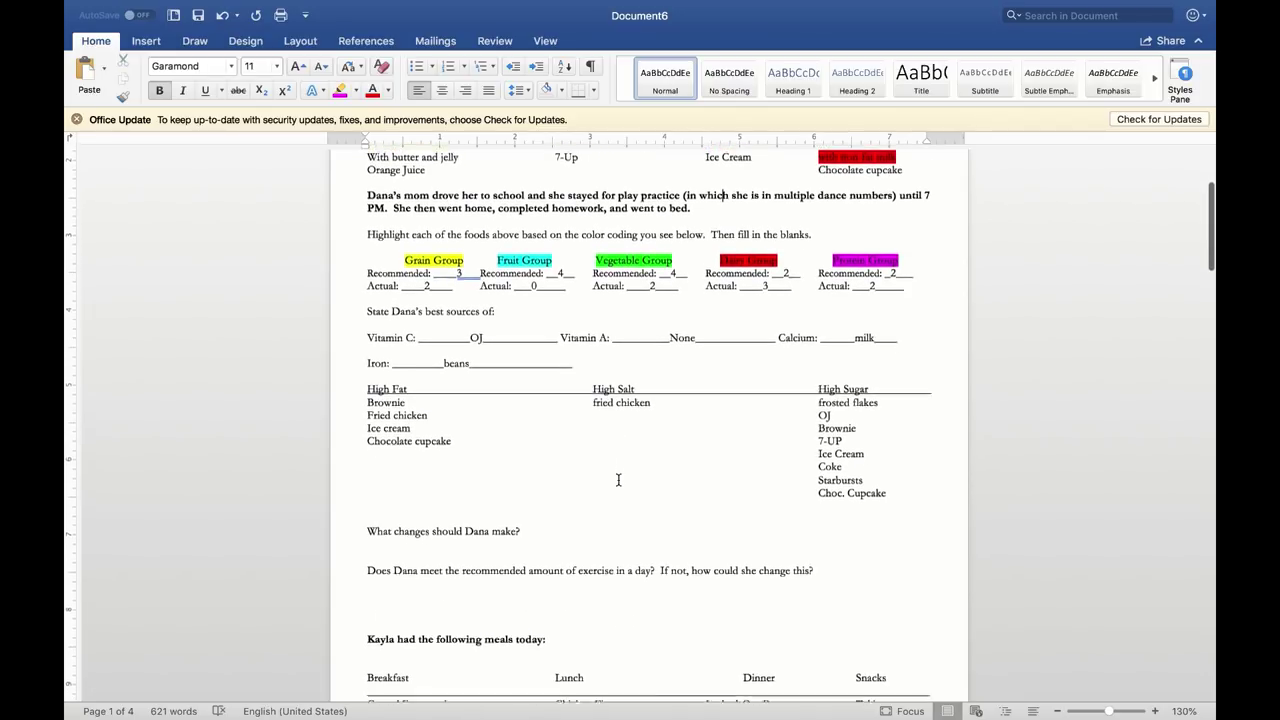
scroll(618, 480, "down", 1)
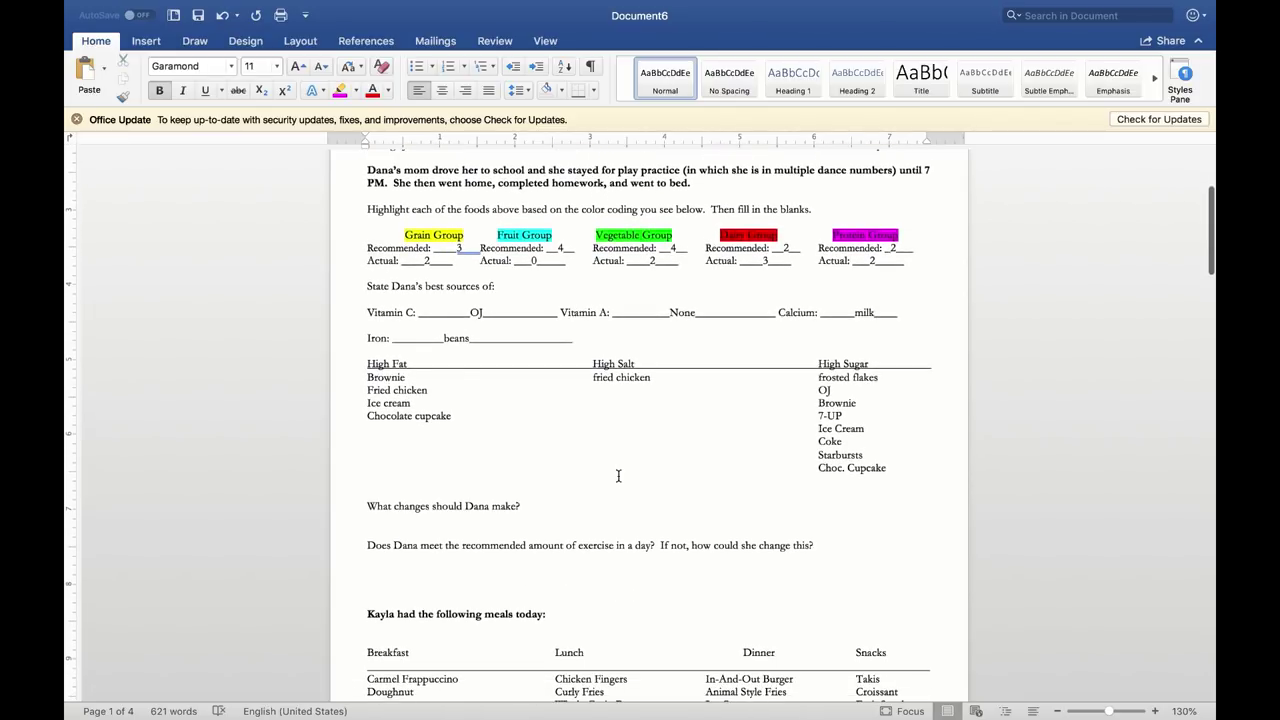
scroll(618, 477, "up", 2)
scroll(618, 476, "up", 4)
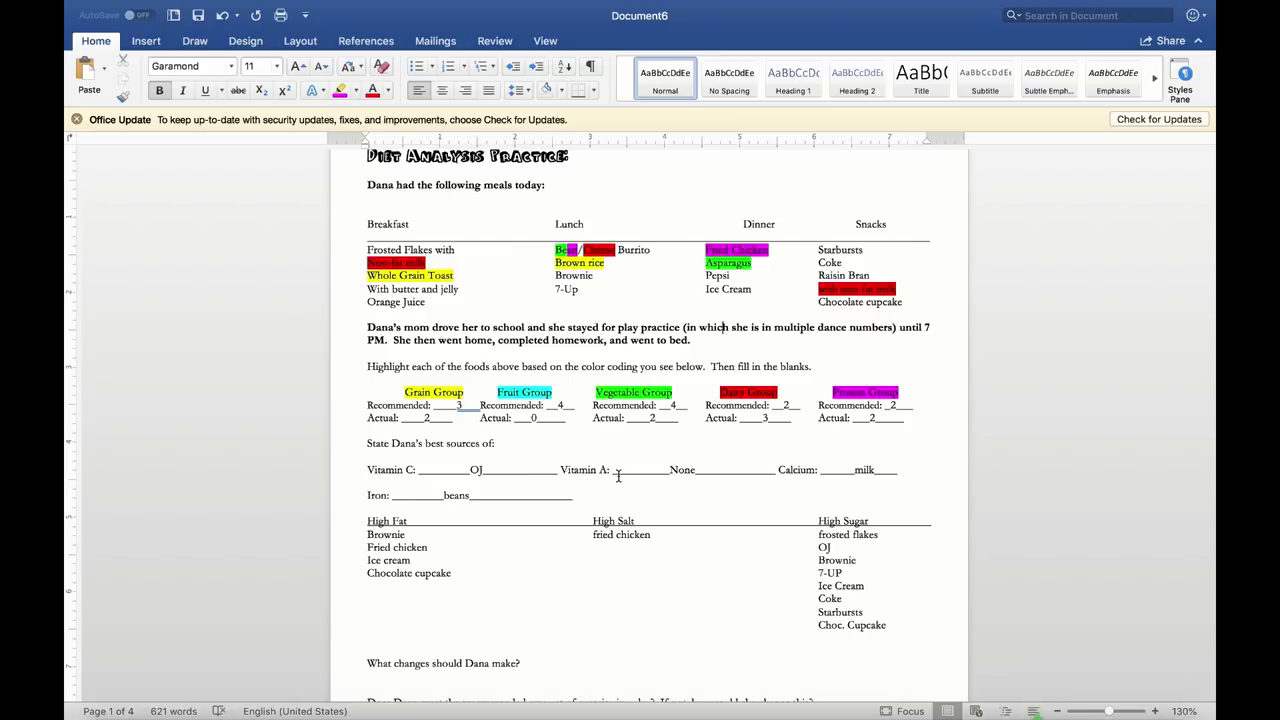
mouse_move(845, 5)
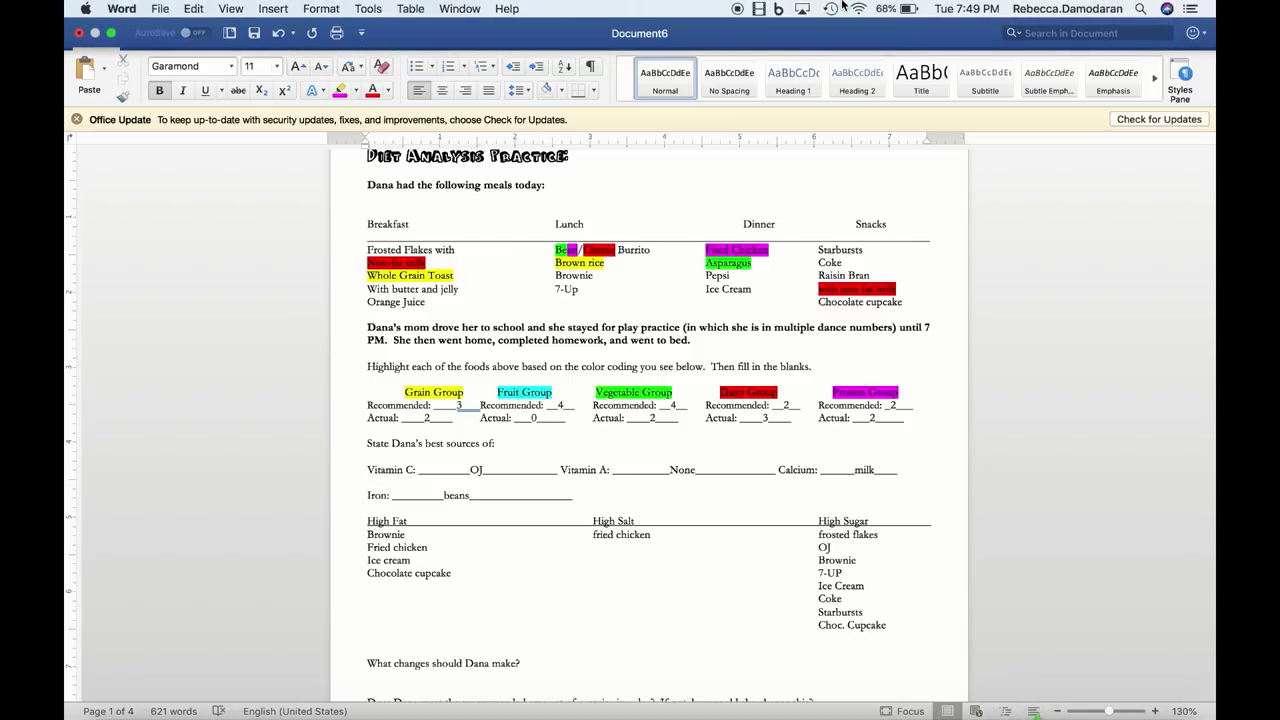